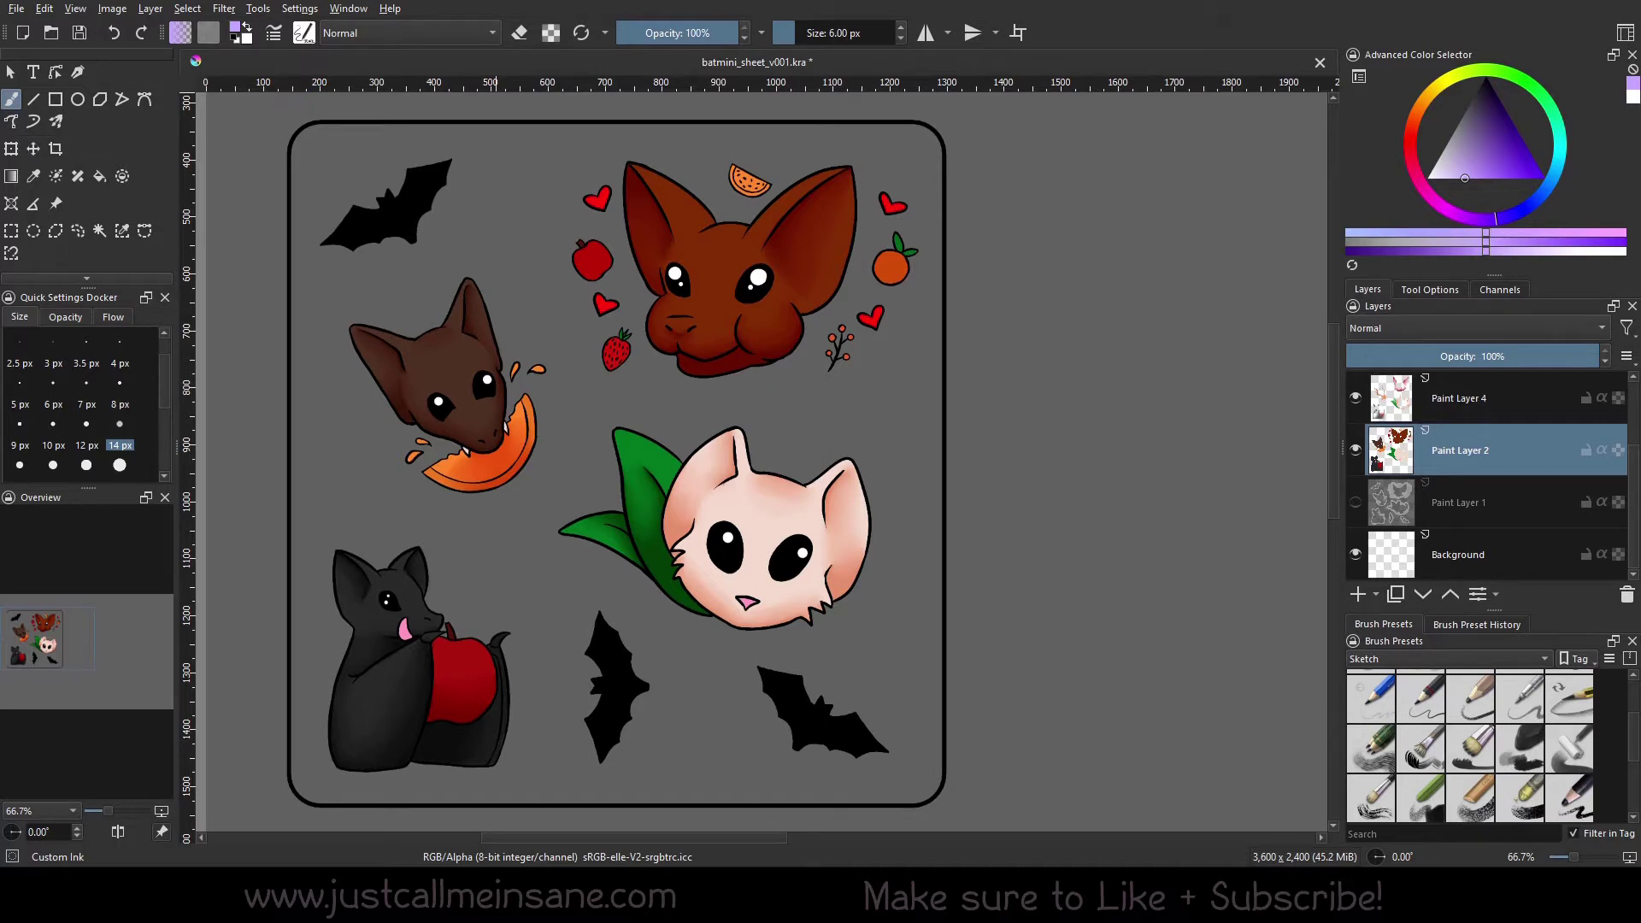
Open Paint Layer 2's Layer Style dialog, enable Outer Glow, and dock the narrowed dialog beside the canvas.
right_click(1448, 459)
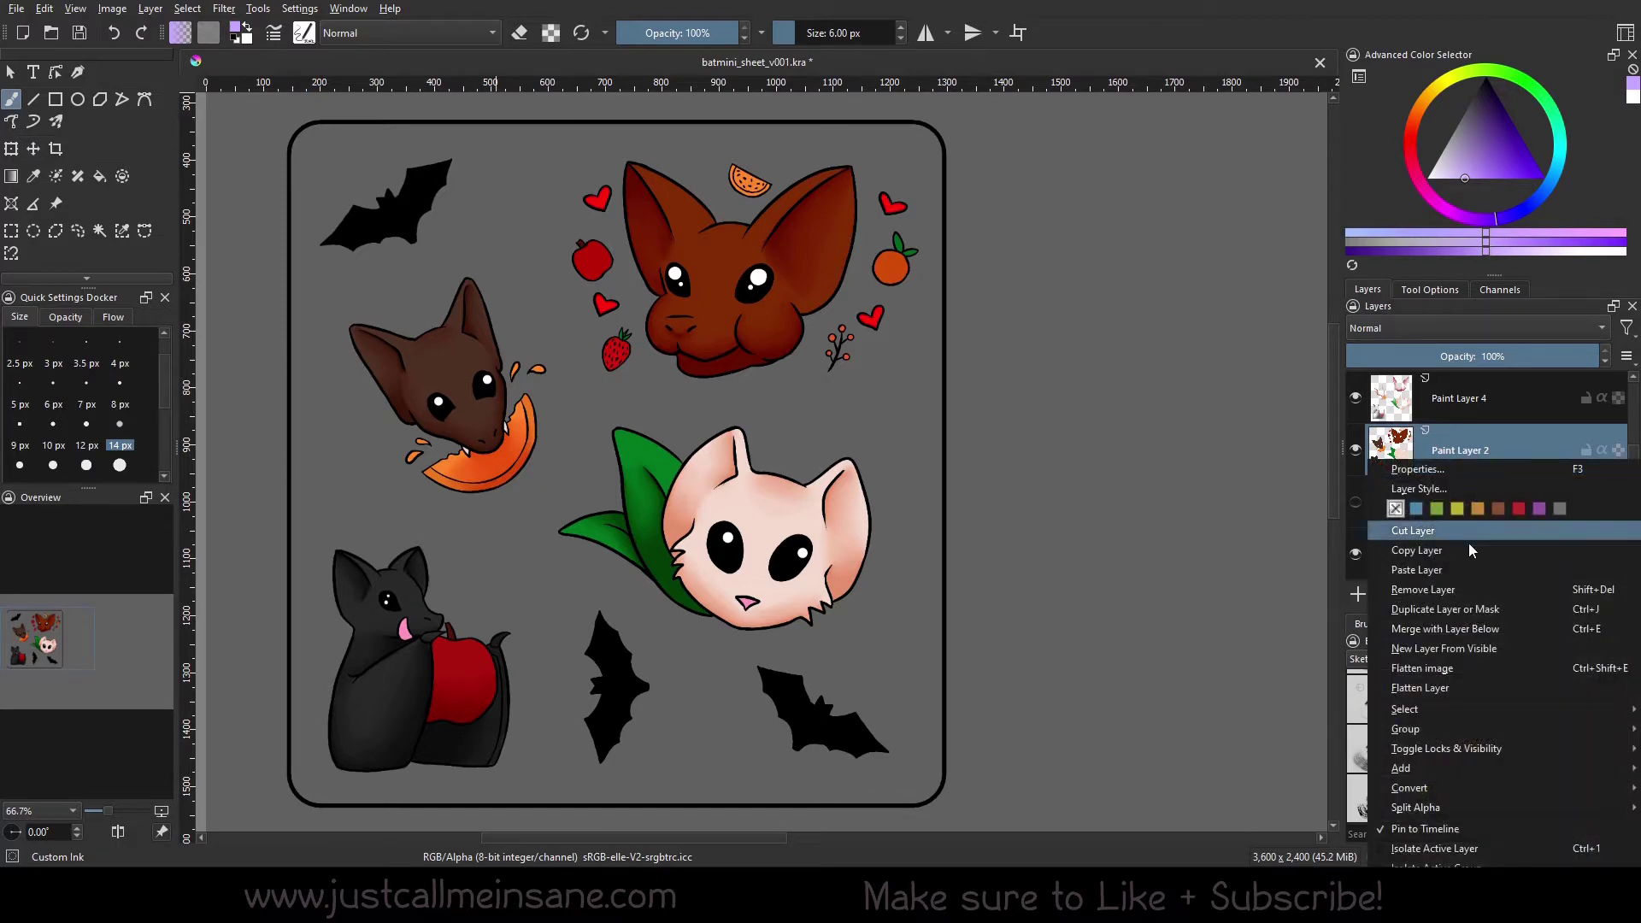
left_click(1436, 488)
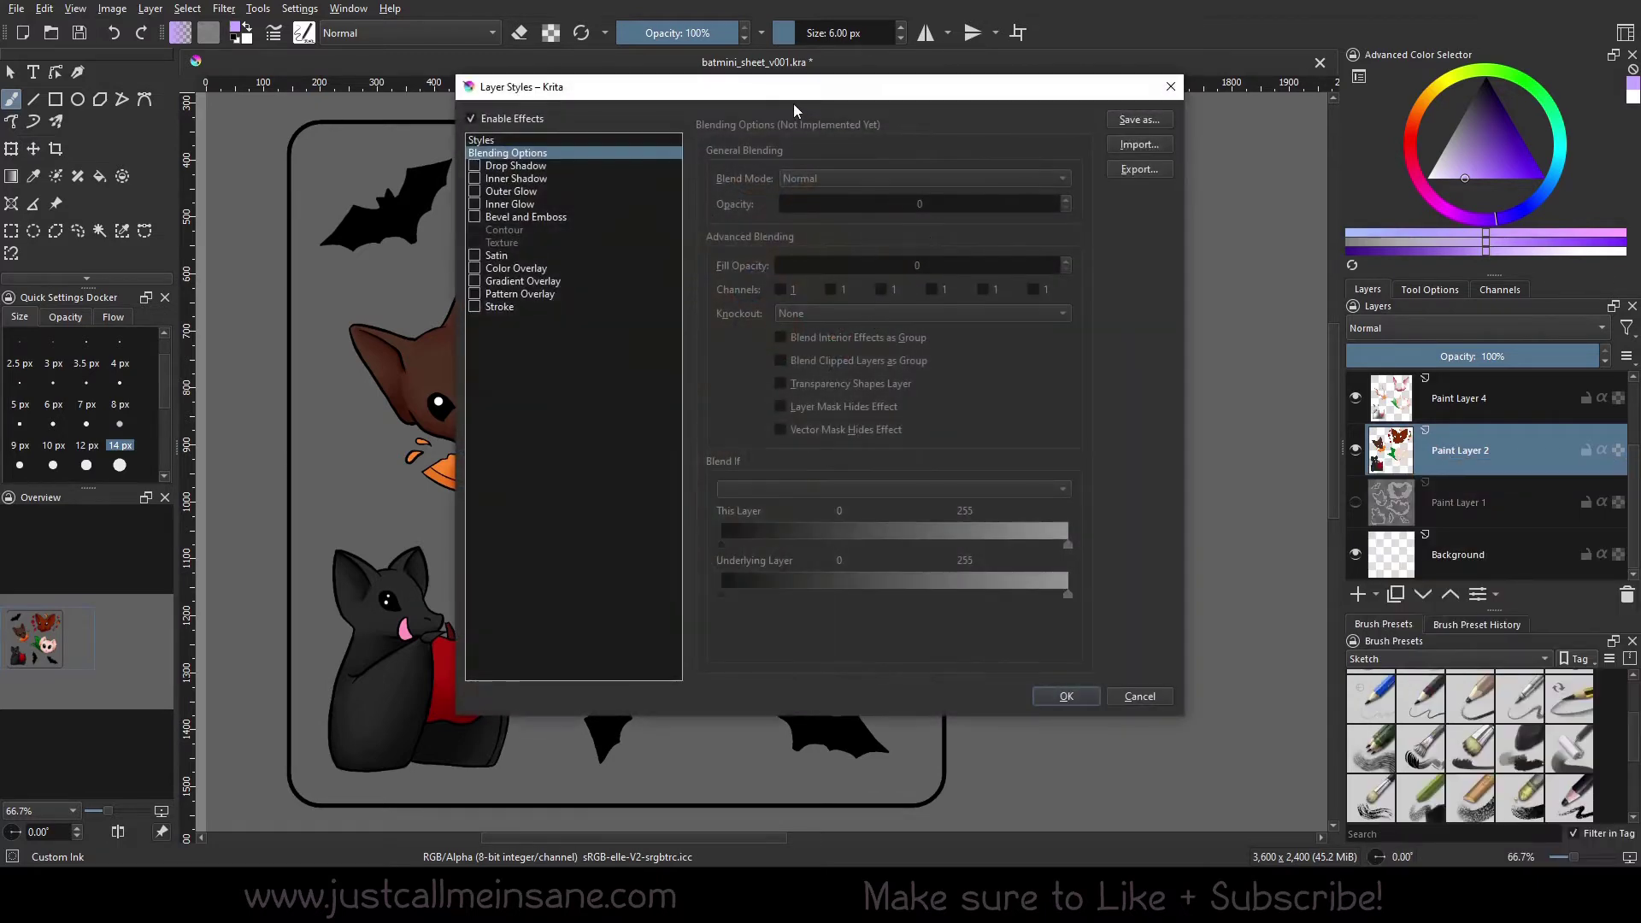
left_click_drag(920, 149, 1040, 142)
left_click(776, 230)
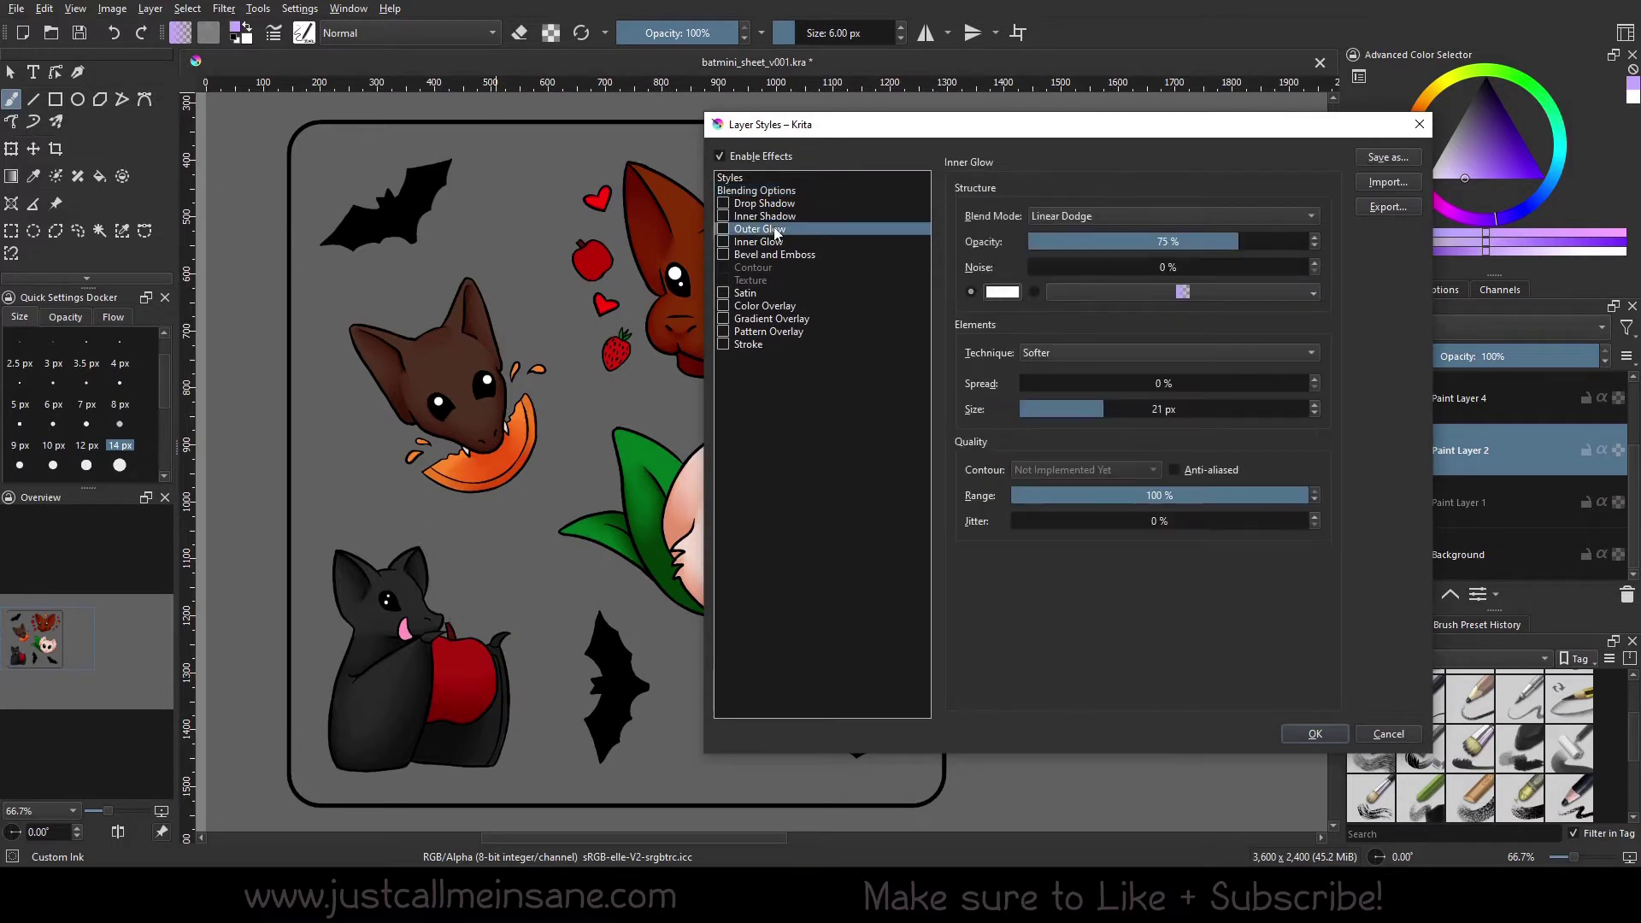
left_click_drag(854, 127, 924, 144)
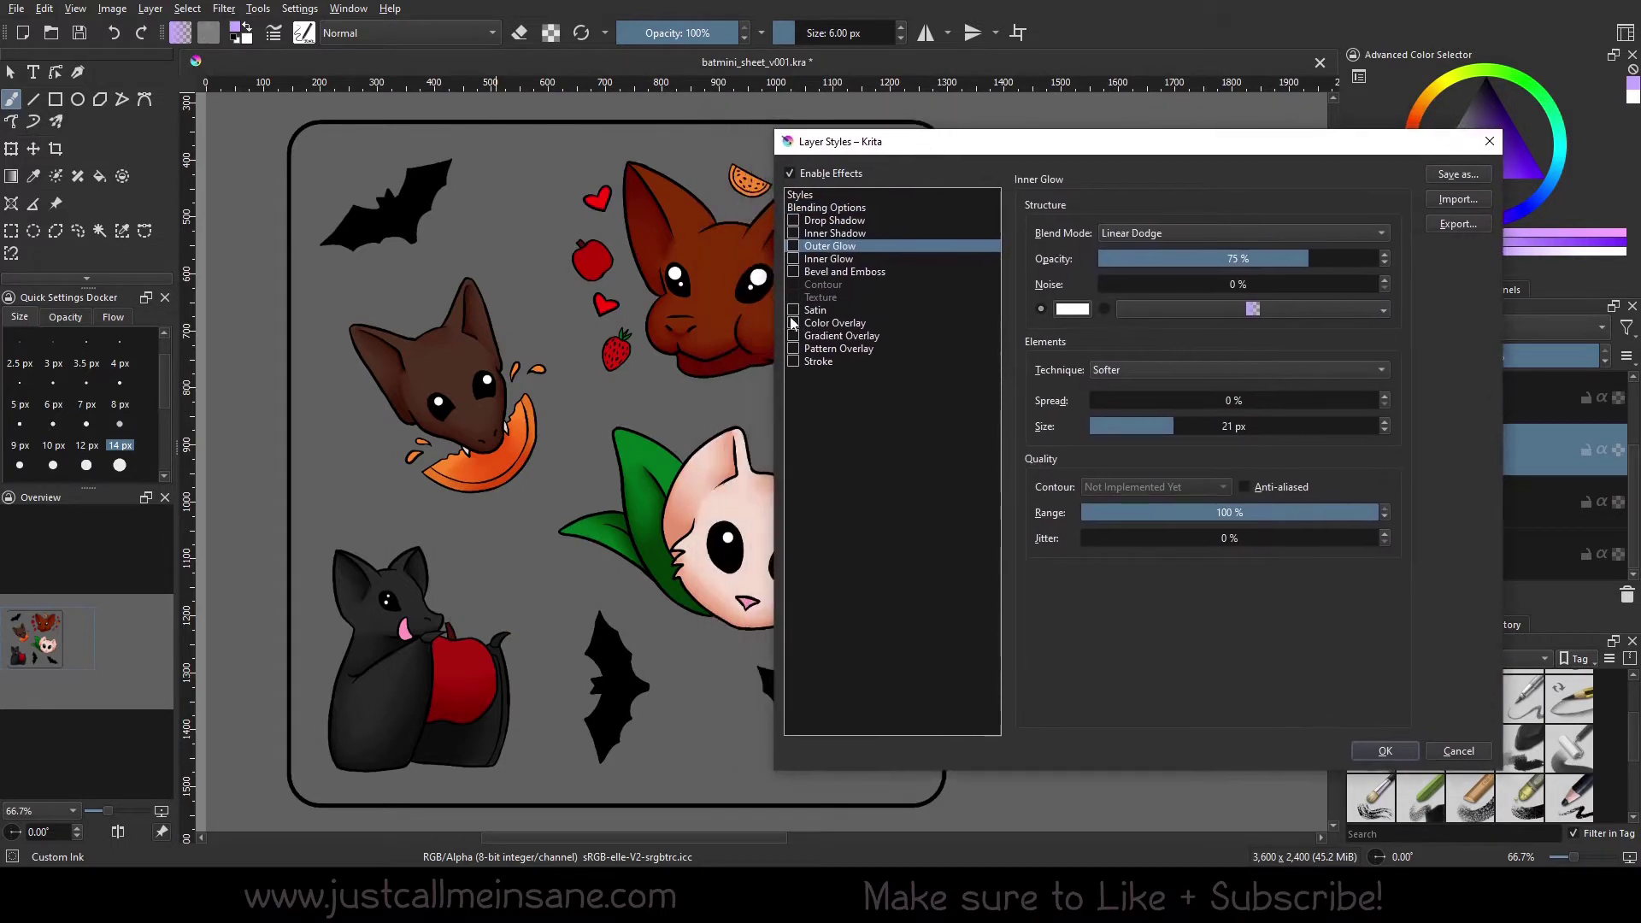
left_click_drag(775, 313, 823, 313)
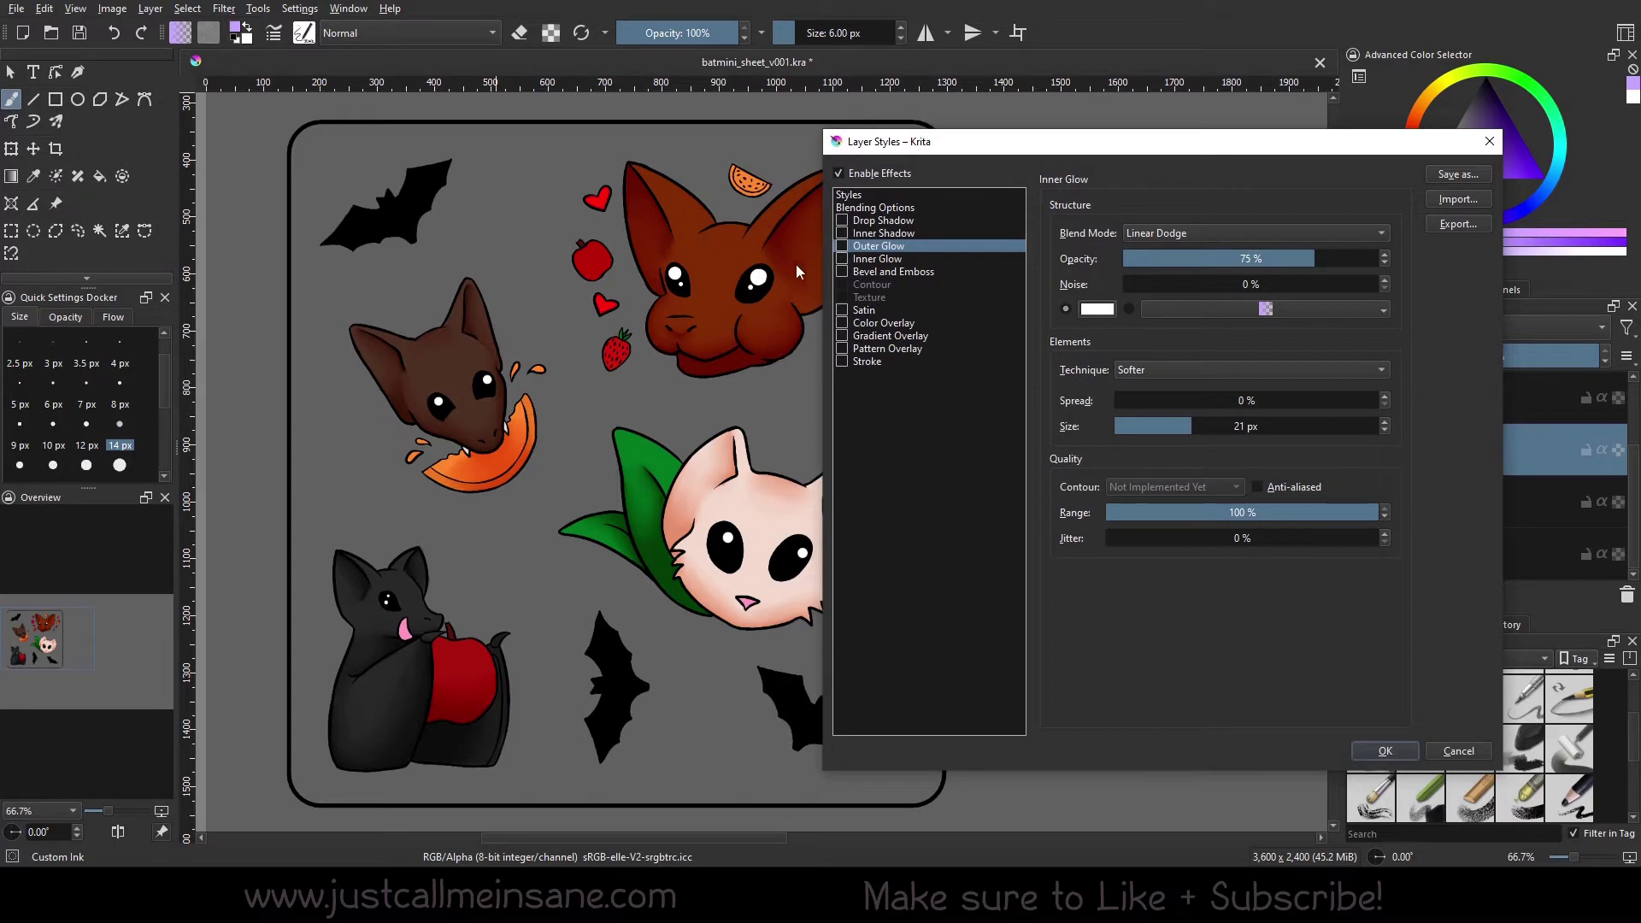
left_click_drag(1145, 142, 1183, 149)
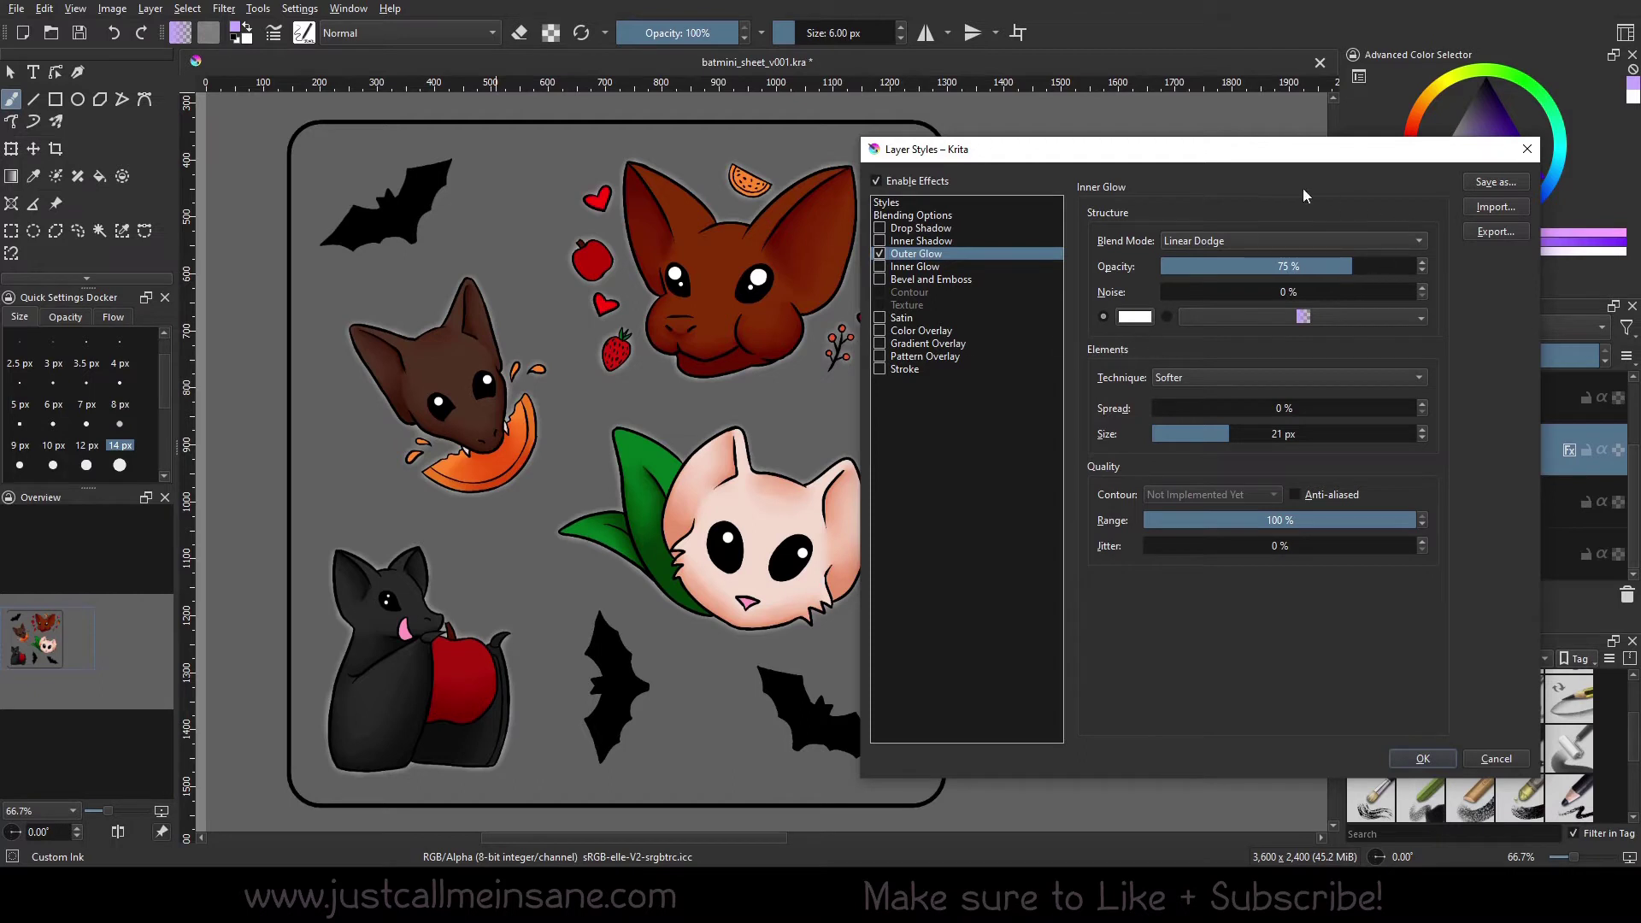
Keep the Outer Glow blend mode at Linear Dodge and set its opacity to 100%.
left_click(1271, 237)
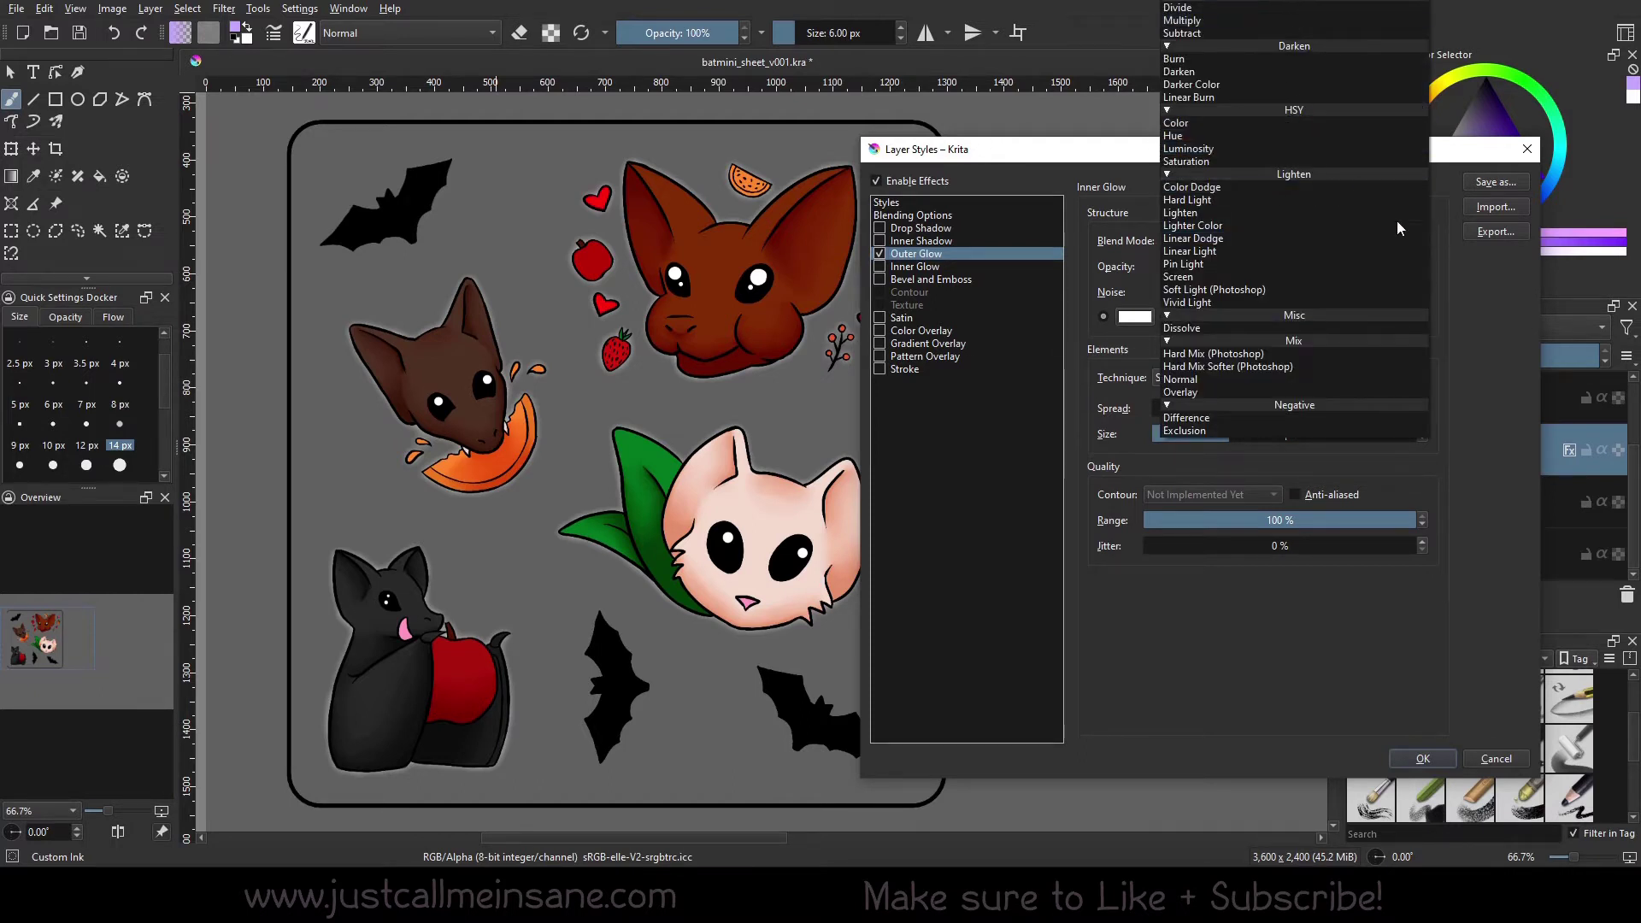
left_click(1286, 131)
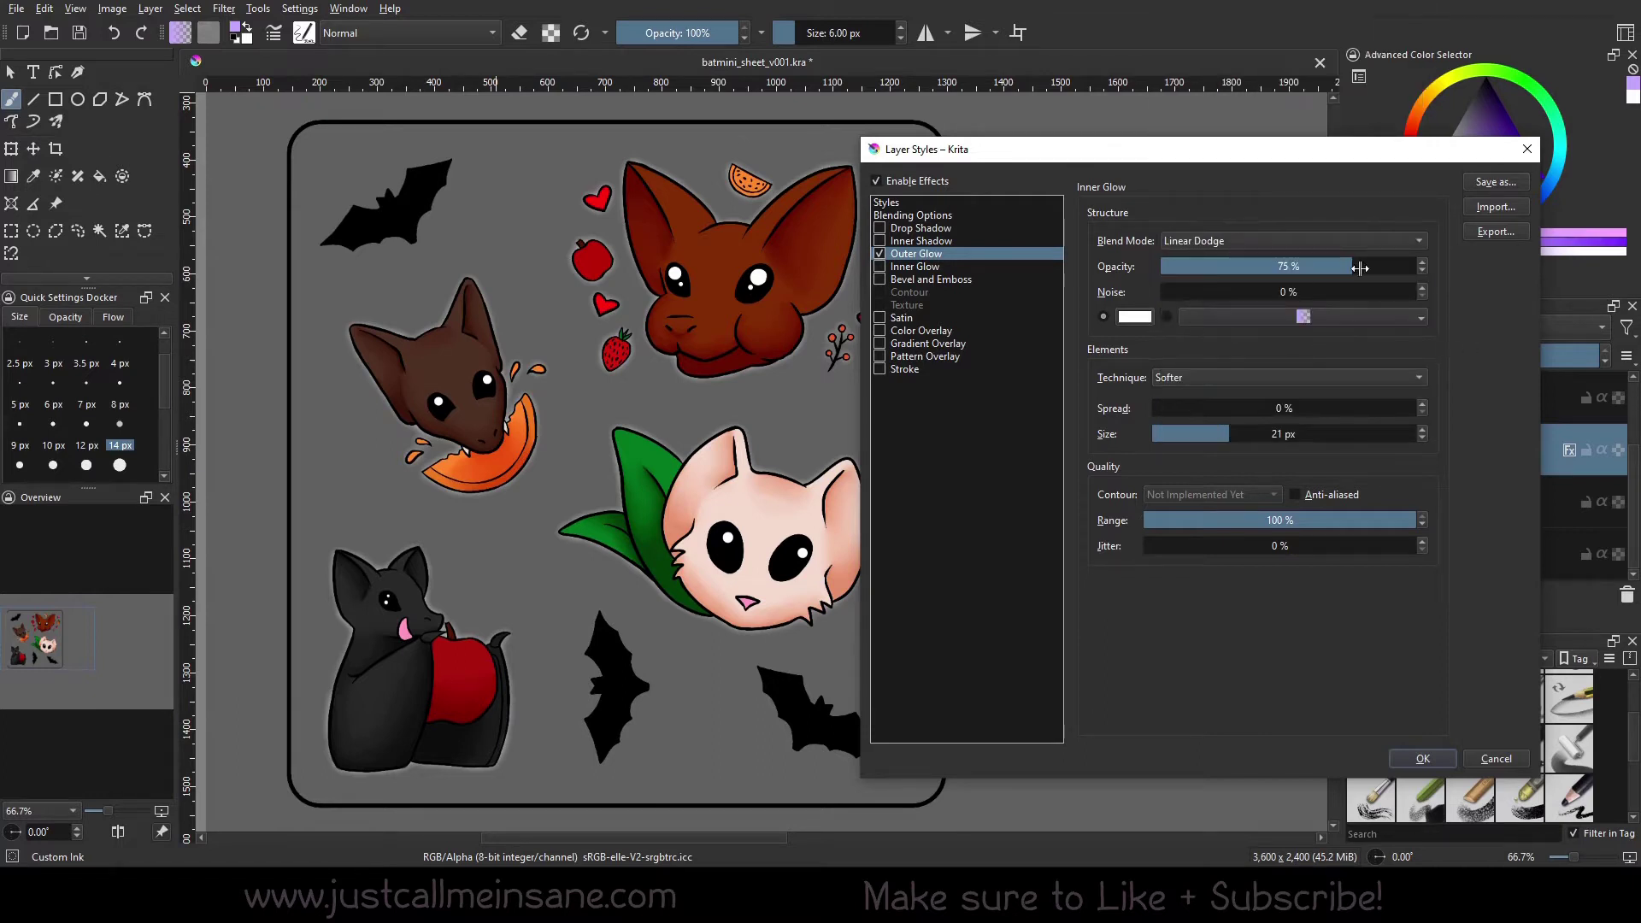
left_click_drag(1352, 267, 1437, 271)
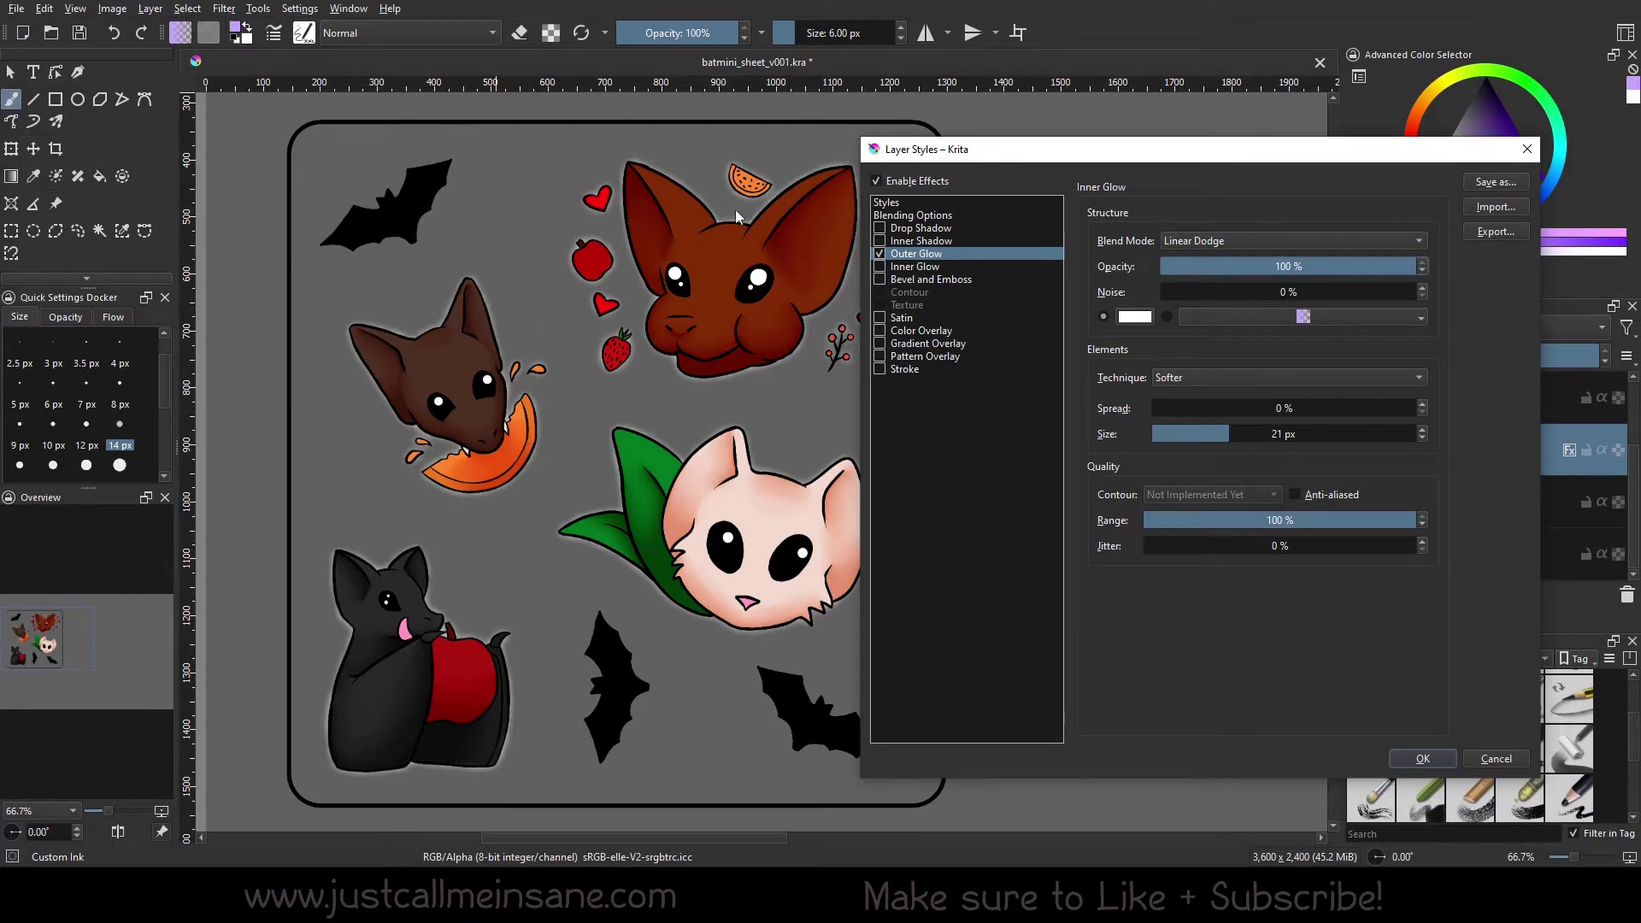
left_click(1313, 264)
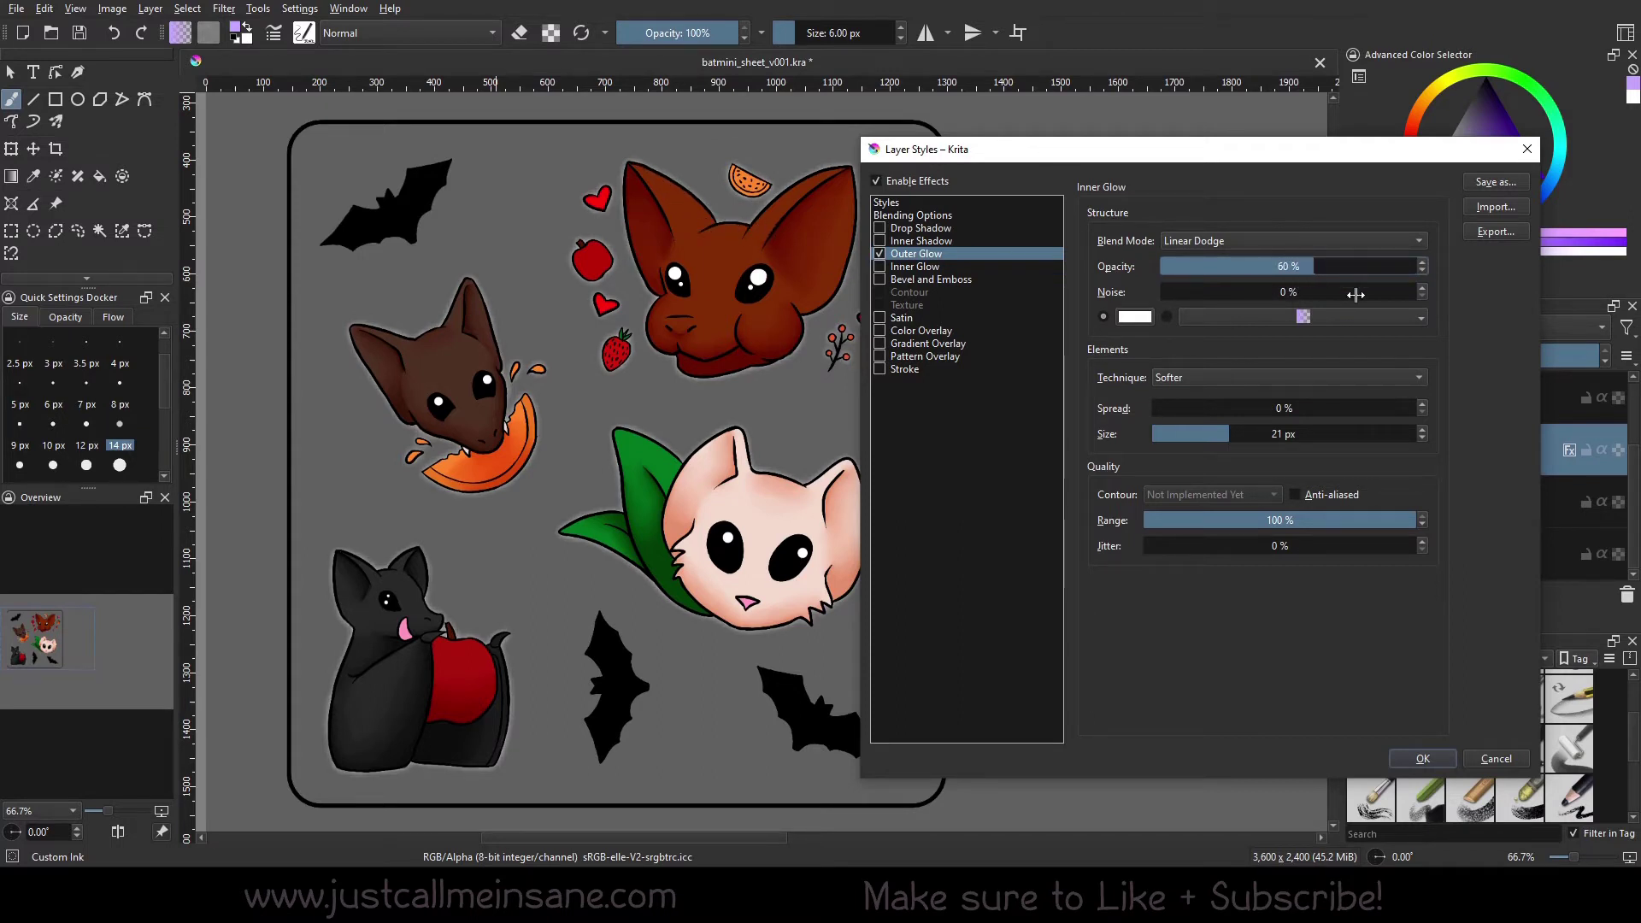
left_click_drag(1411, 266, 1457, 264)
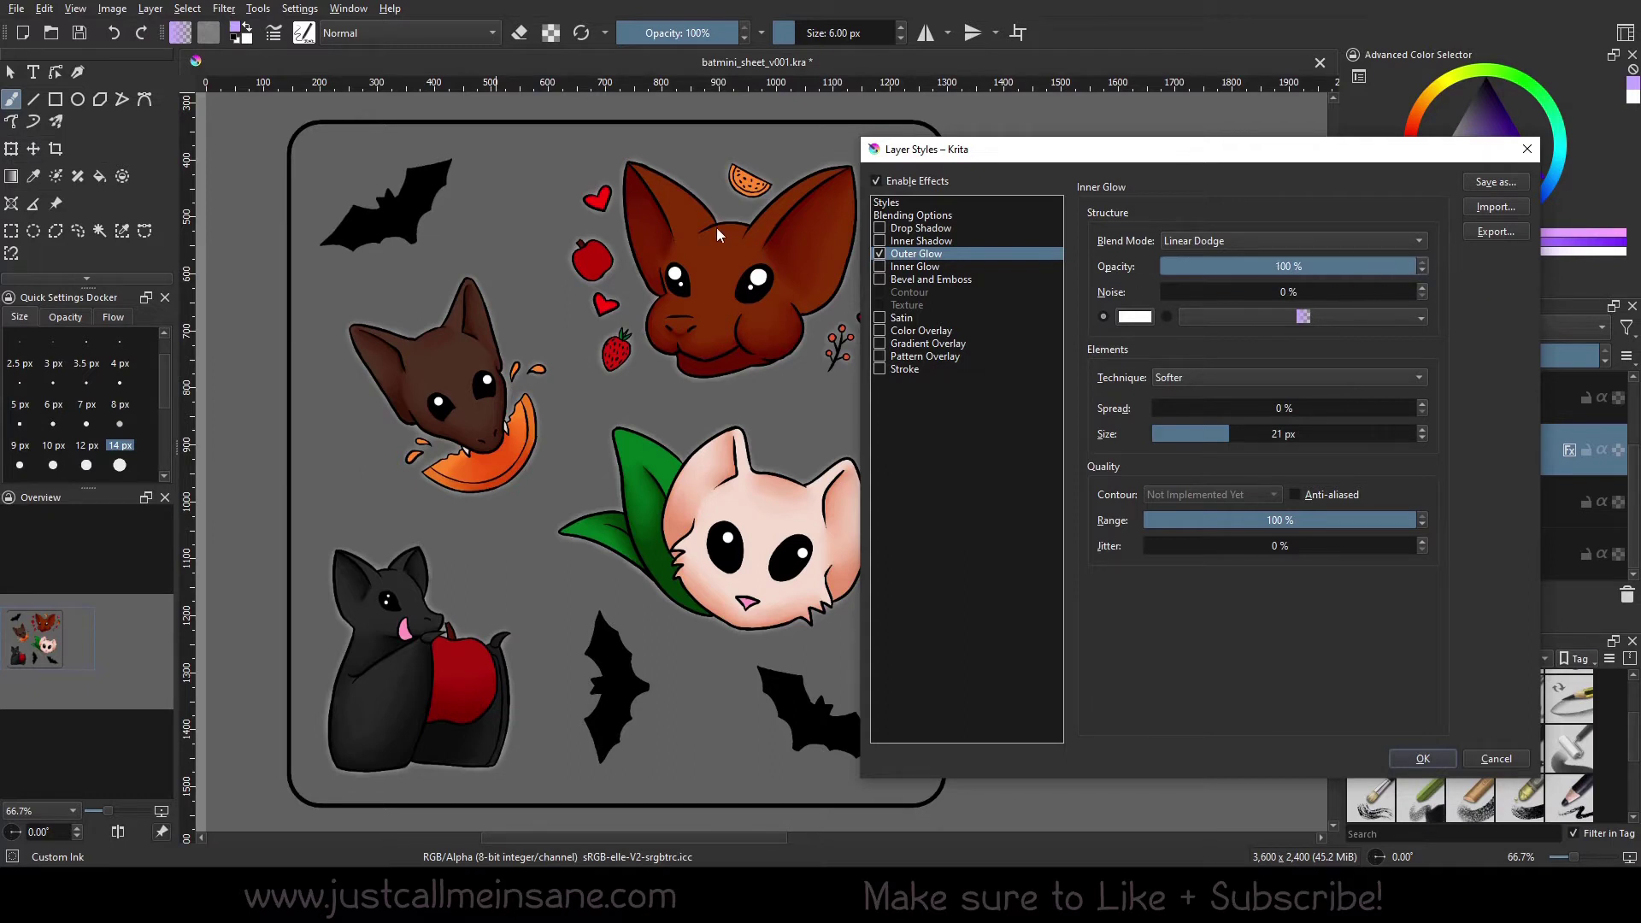
Set the Outer Glow to 65% opacity, 63% noise and 57 px size.
left_click(1326, 265)
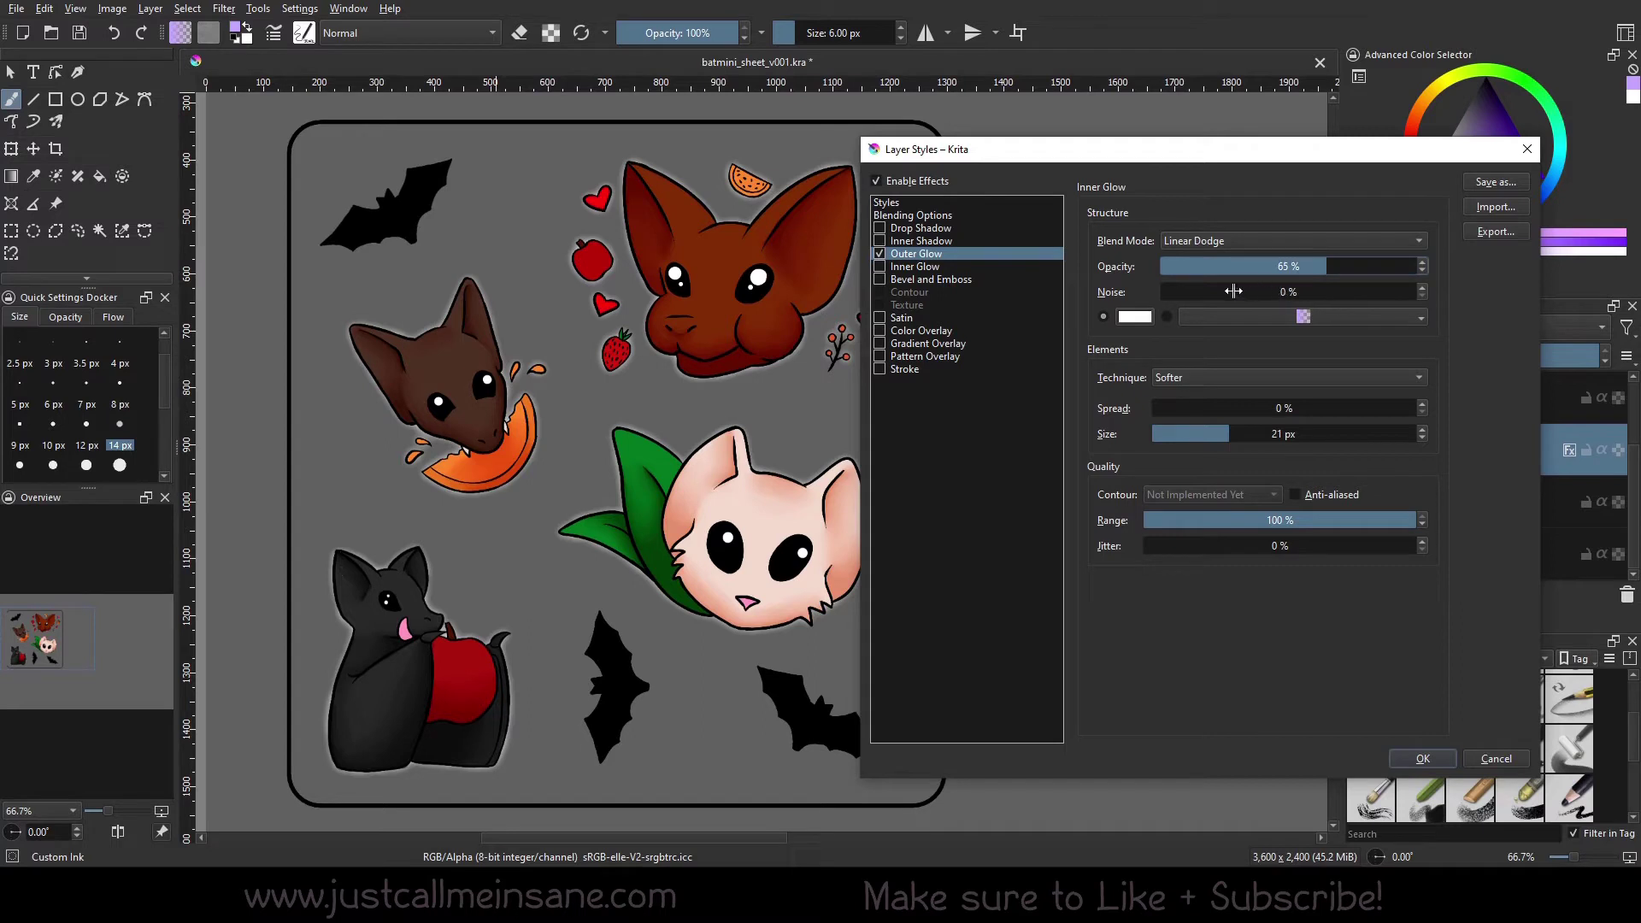
left_click(1290, 291)
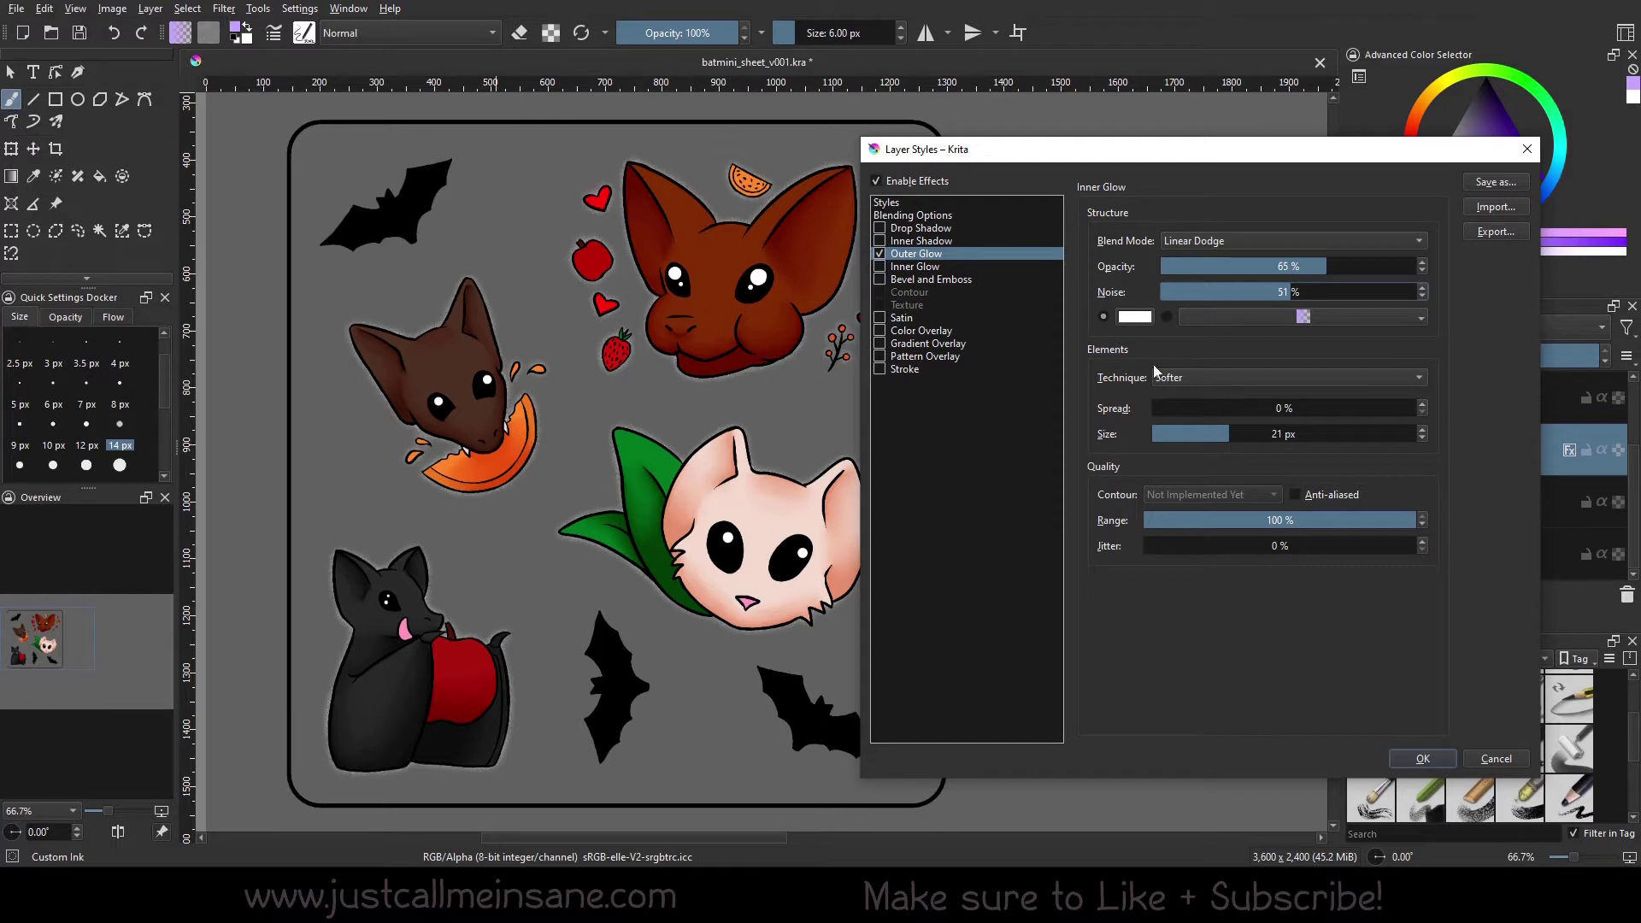
left_click_drag(1323, 291, 1074, 291)
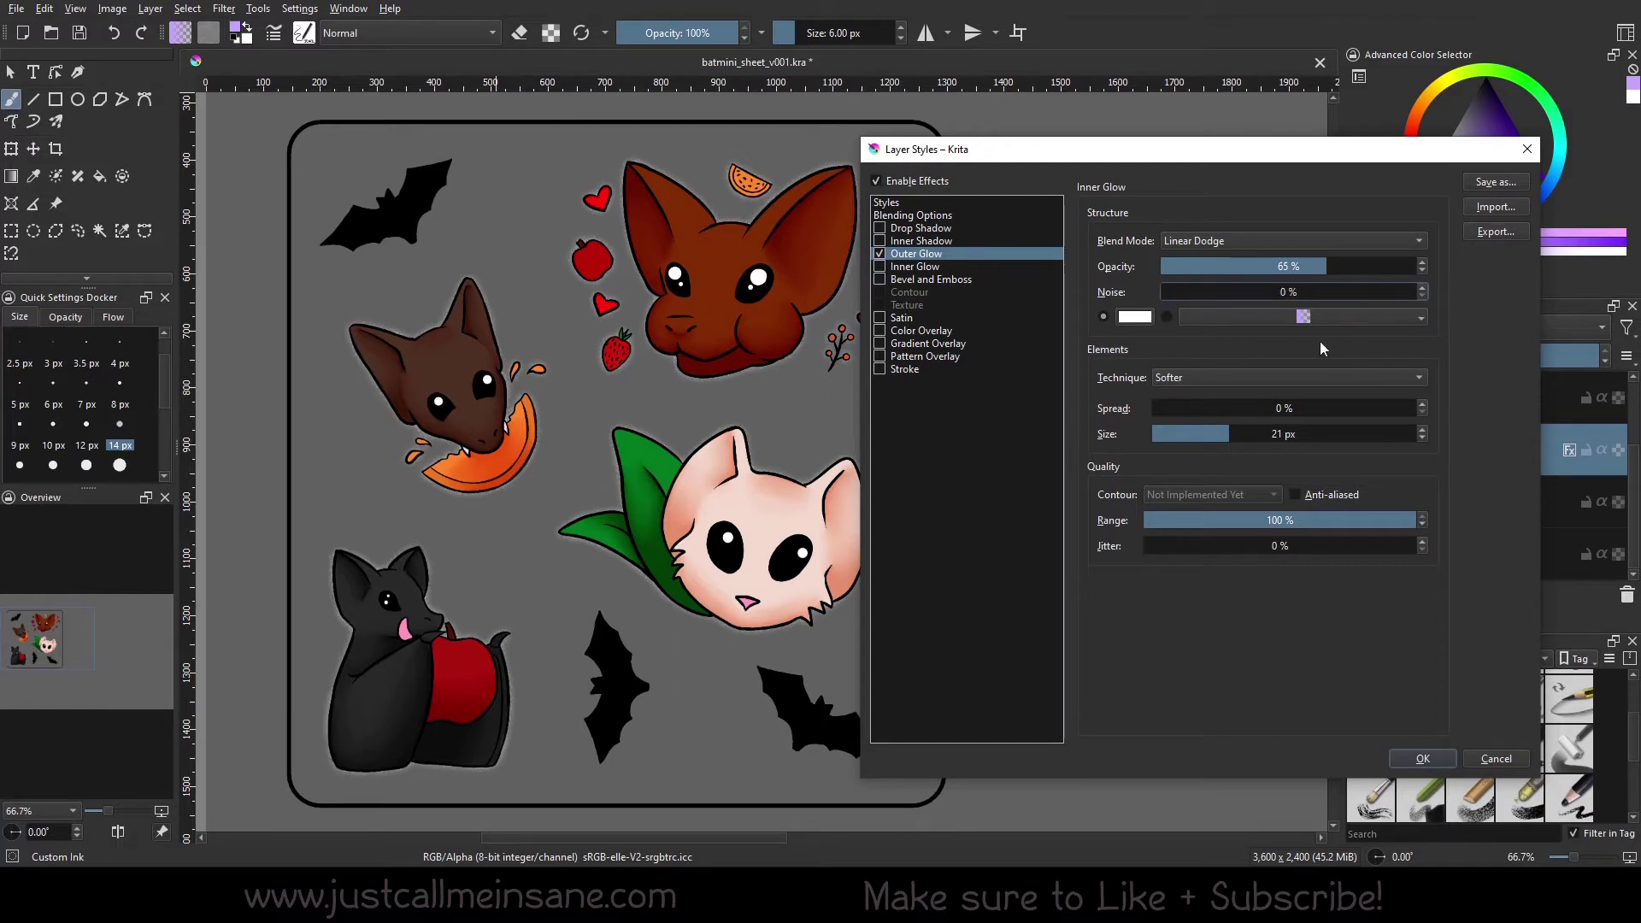
left_click_drag(1249, 434, 1300, 434)
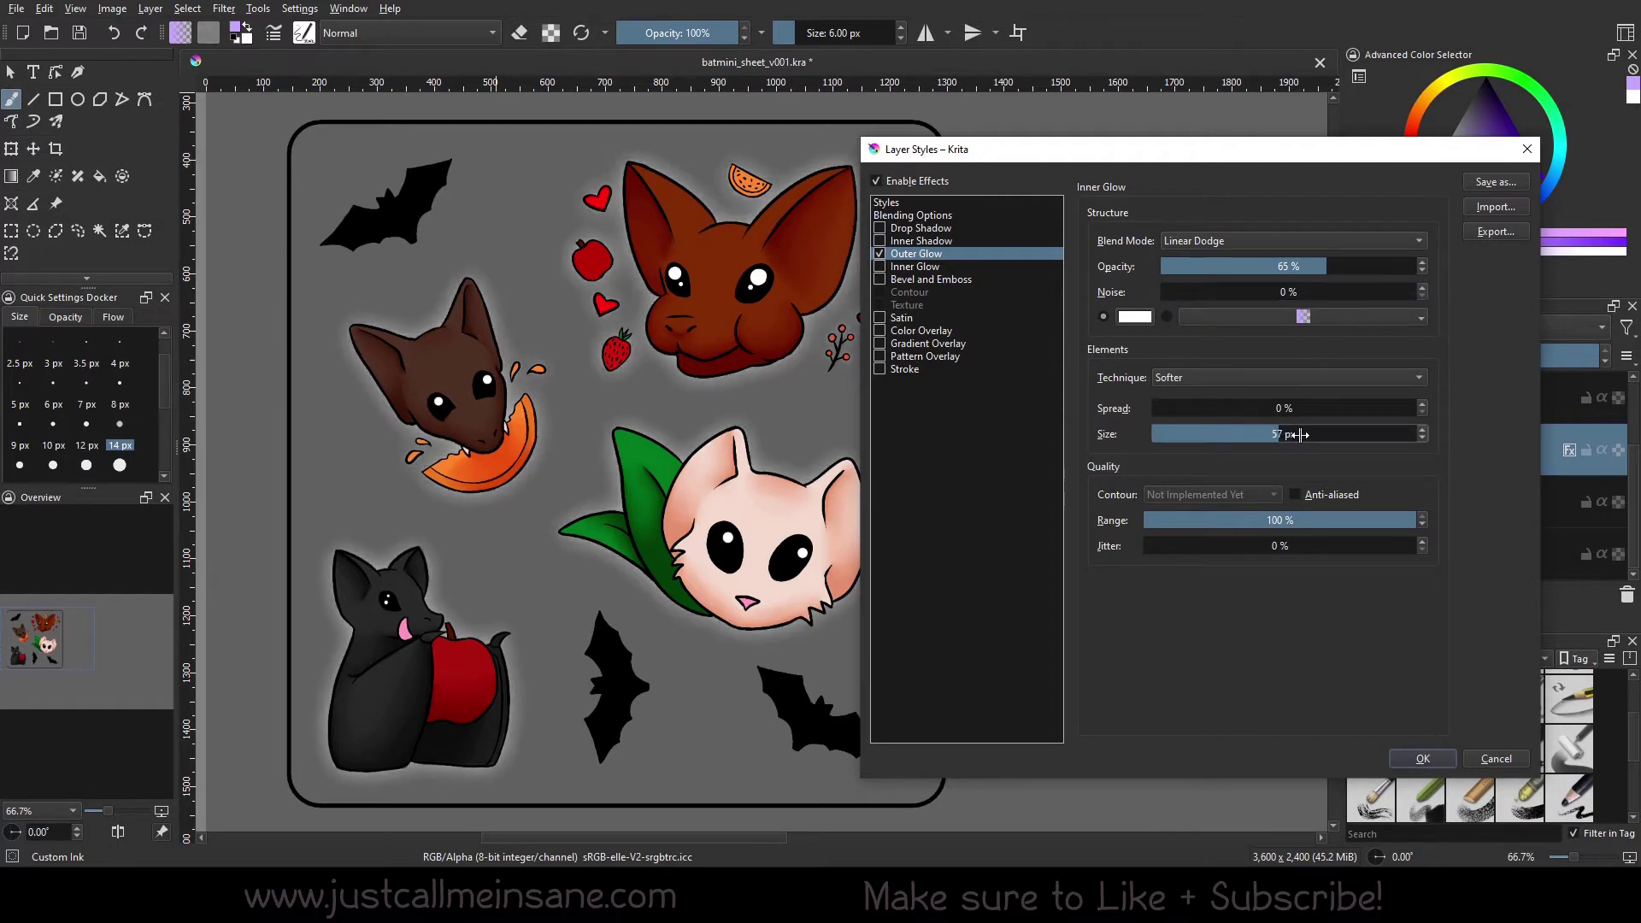
left_click_drag(1295, 291, 1322, 291)
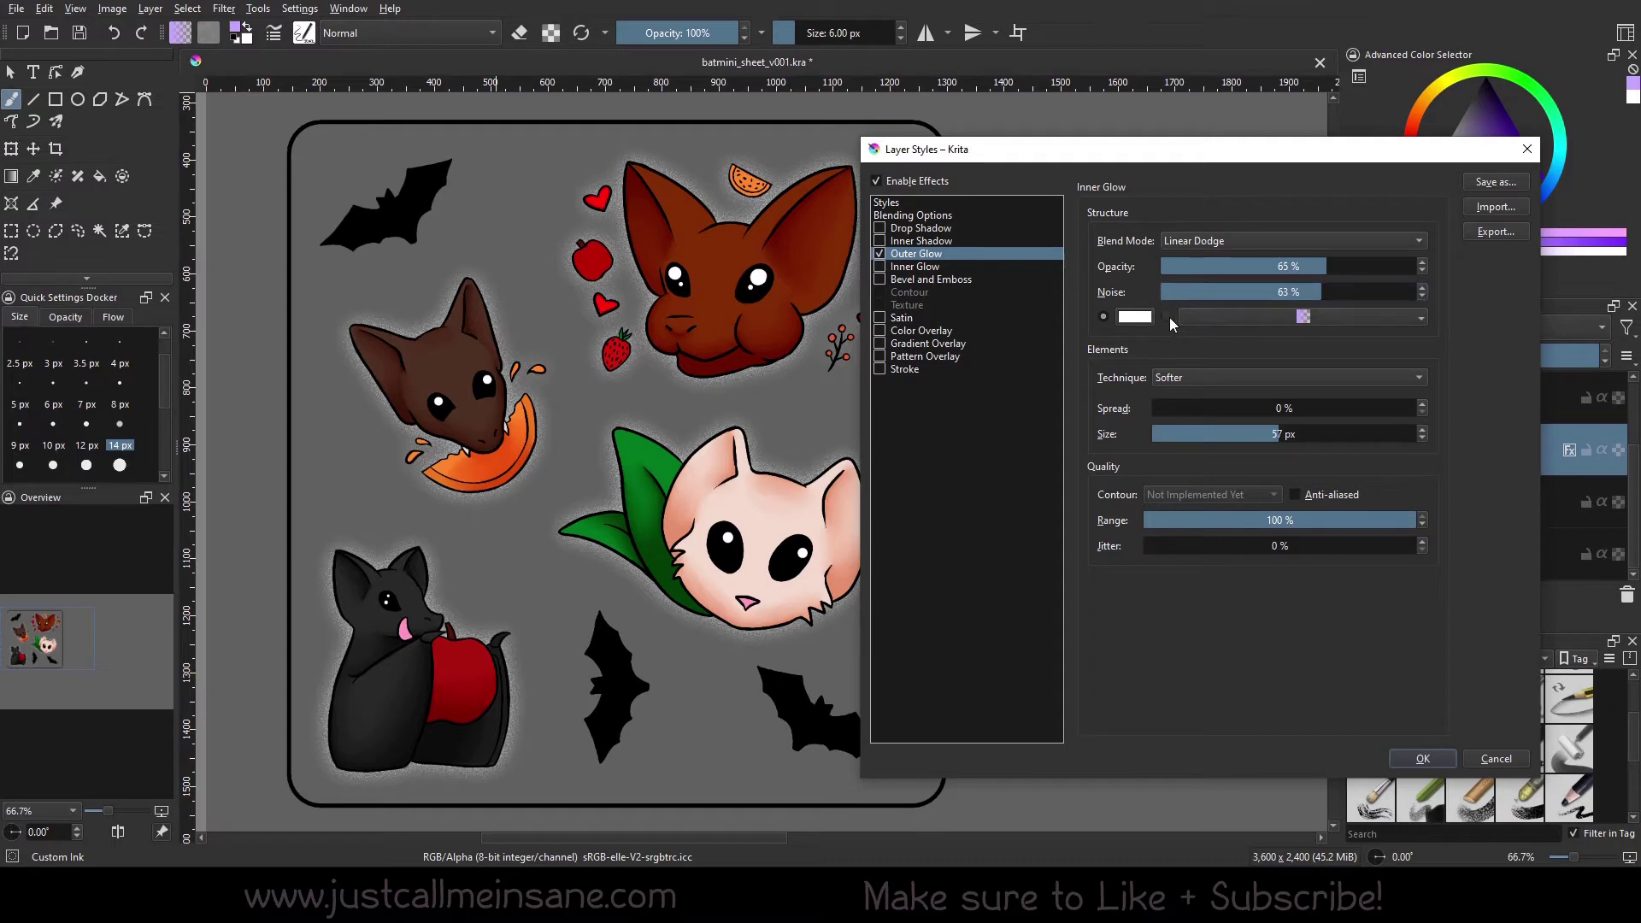
Apply the GPS eye (Blue) gradient to the Outer Glow and reset its noise to 0%.
left_click(1236, 320)
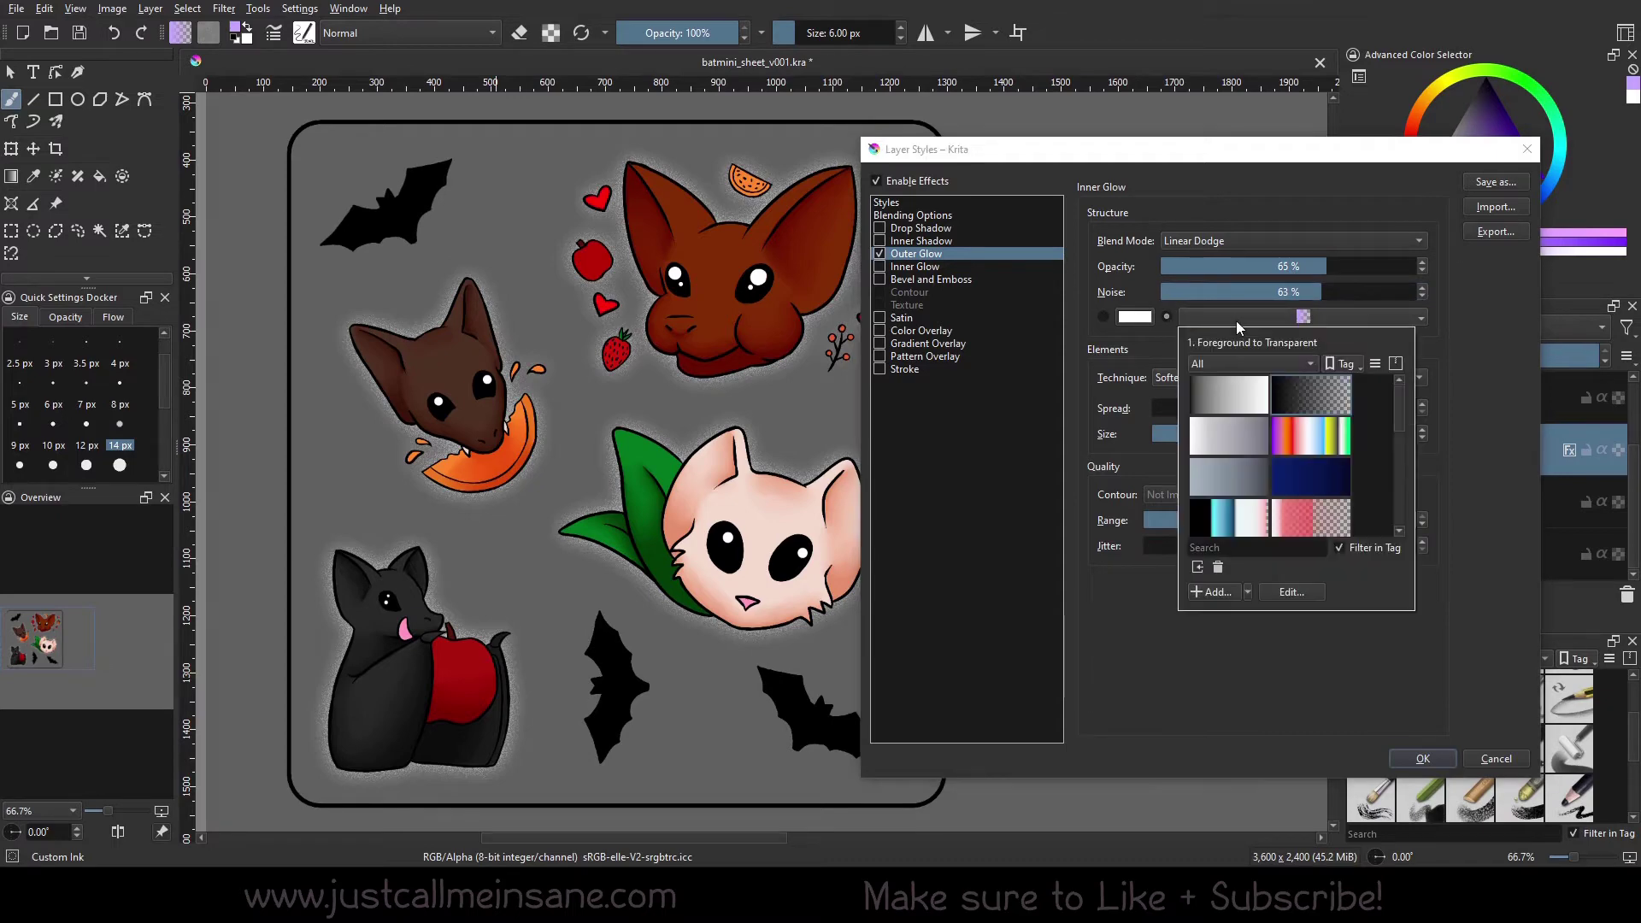
left_click(1231, 518)
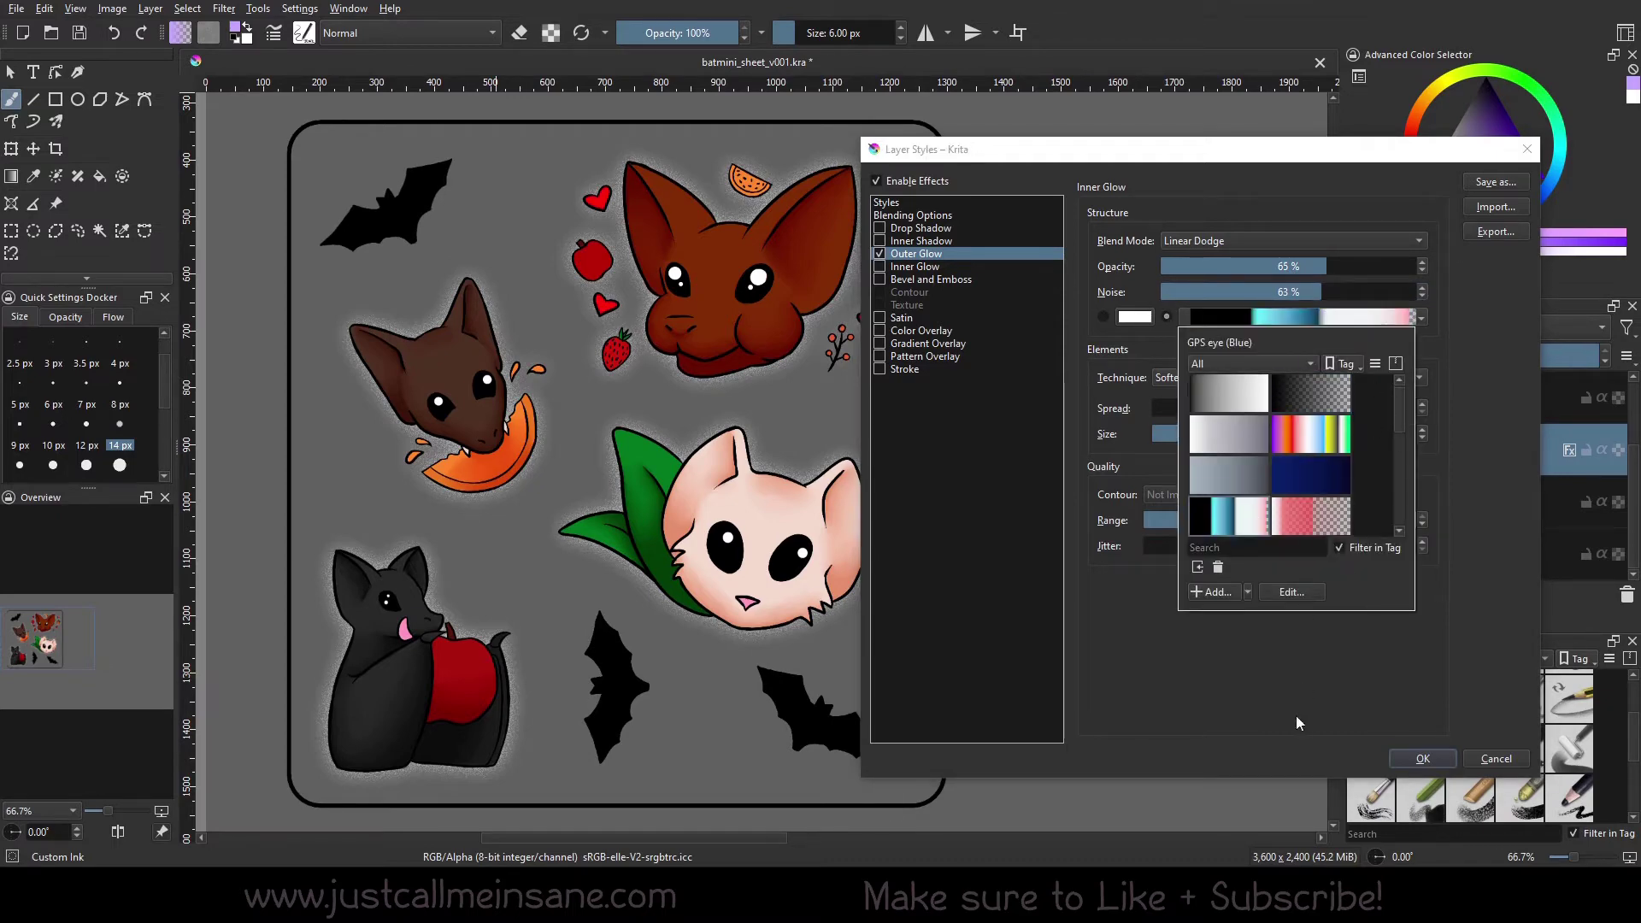
left_click(1265, 679)
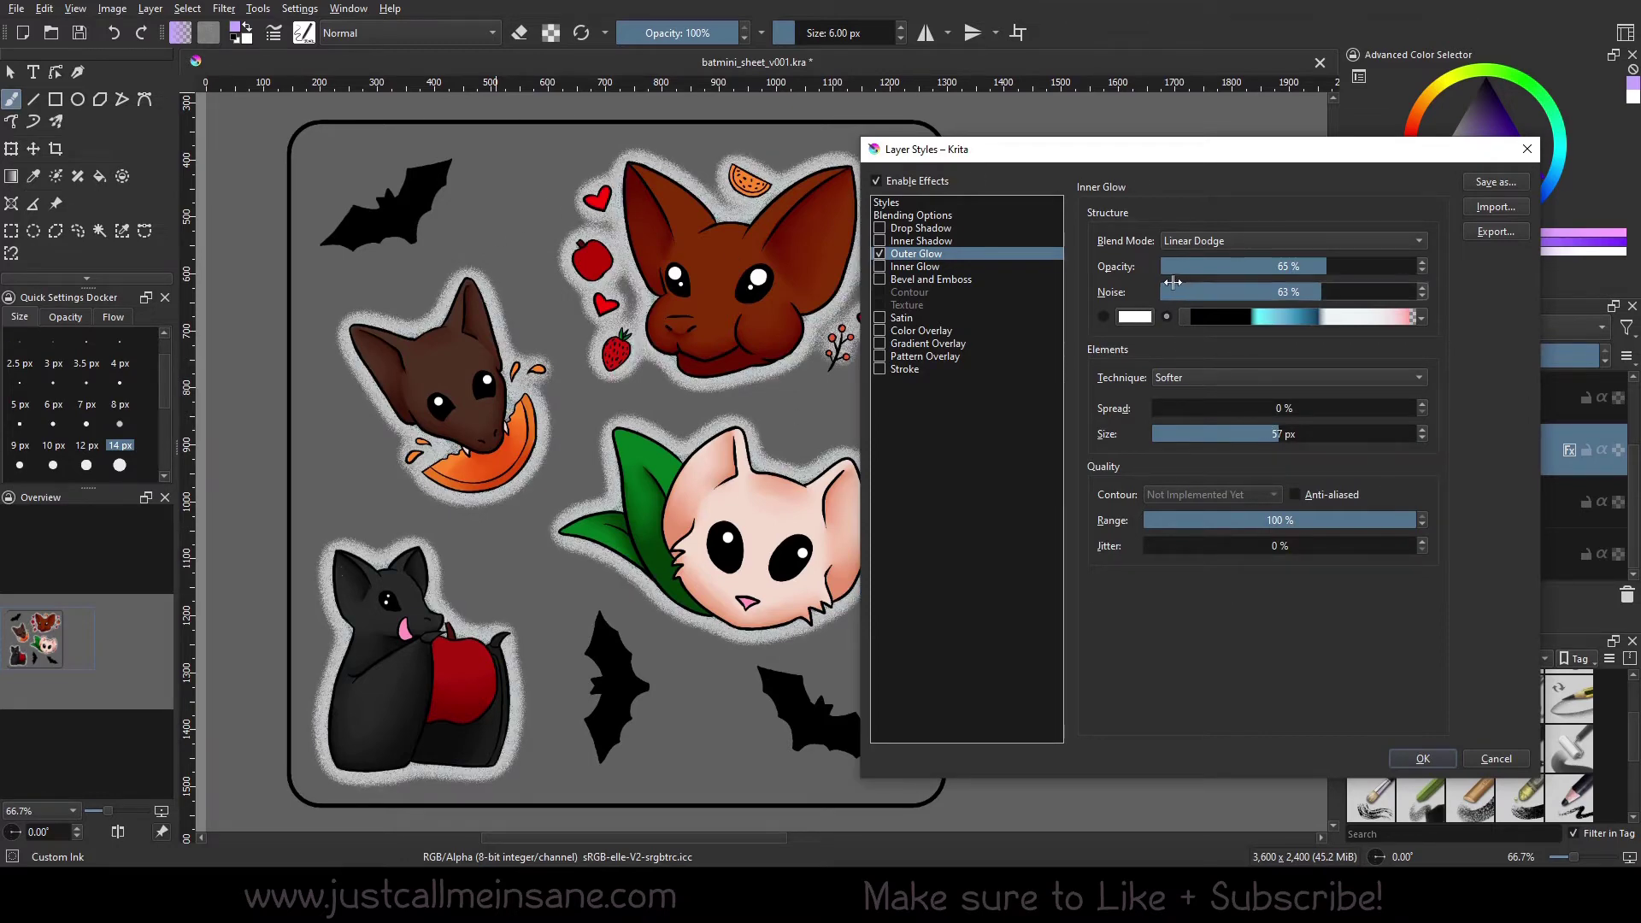
left_click_drag(1180, 292, 1141, 286)
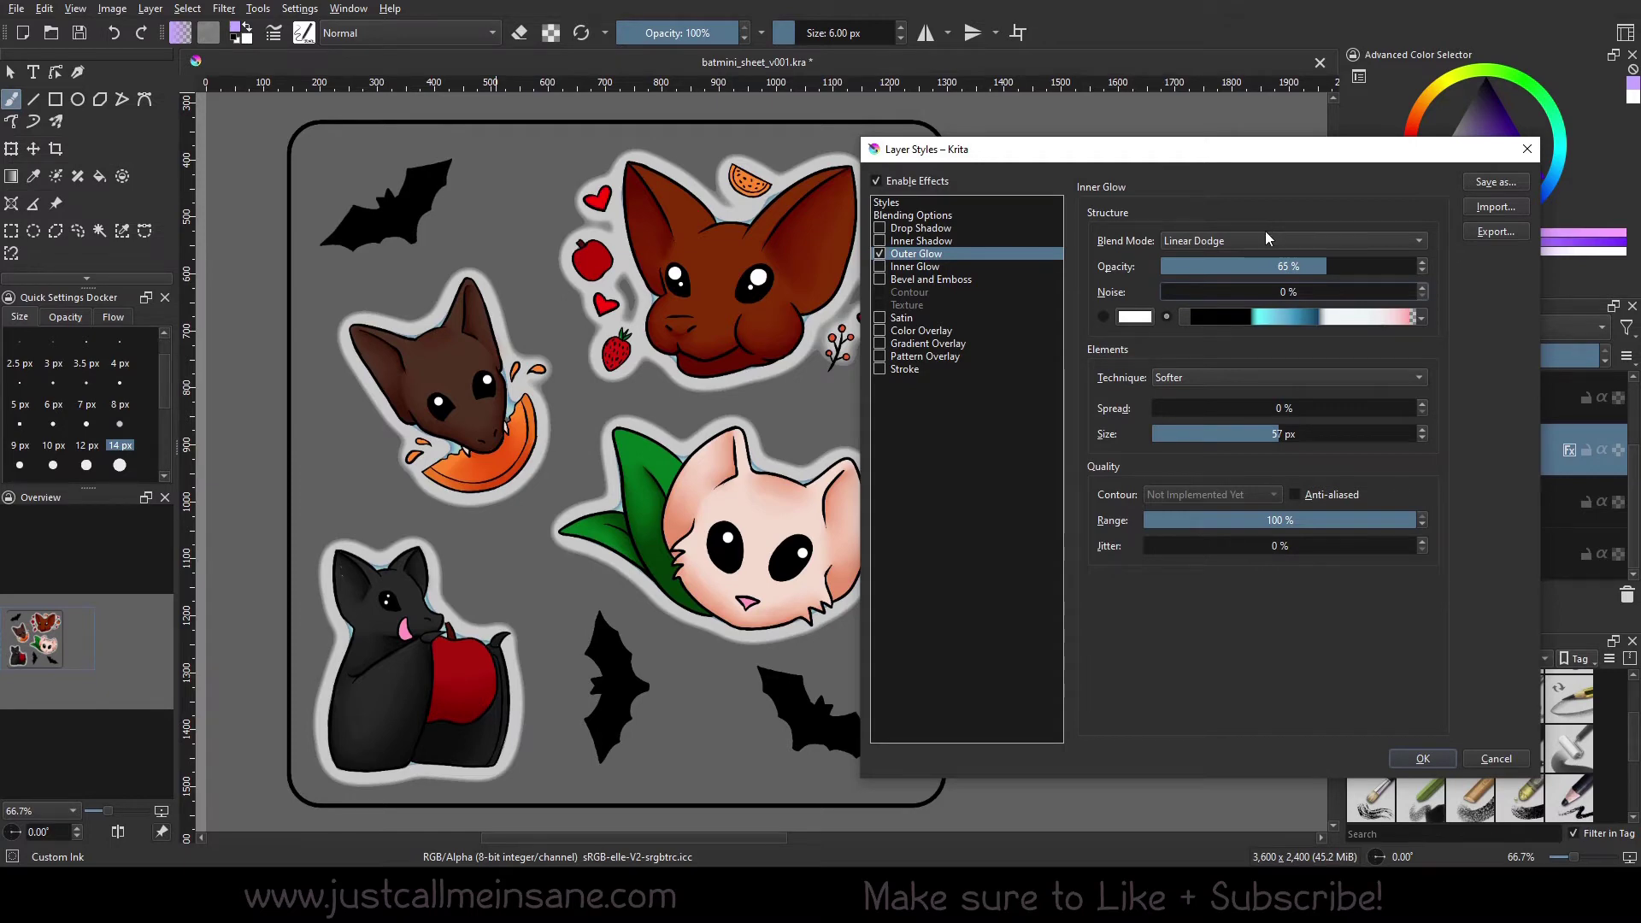
Set the Outer Glow to 87% opacity, 120 px size and Linear Dodge blending.
left_click(1265, 230)
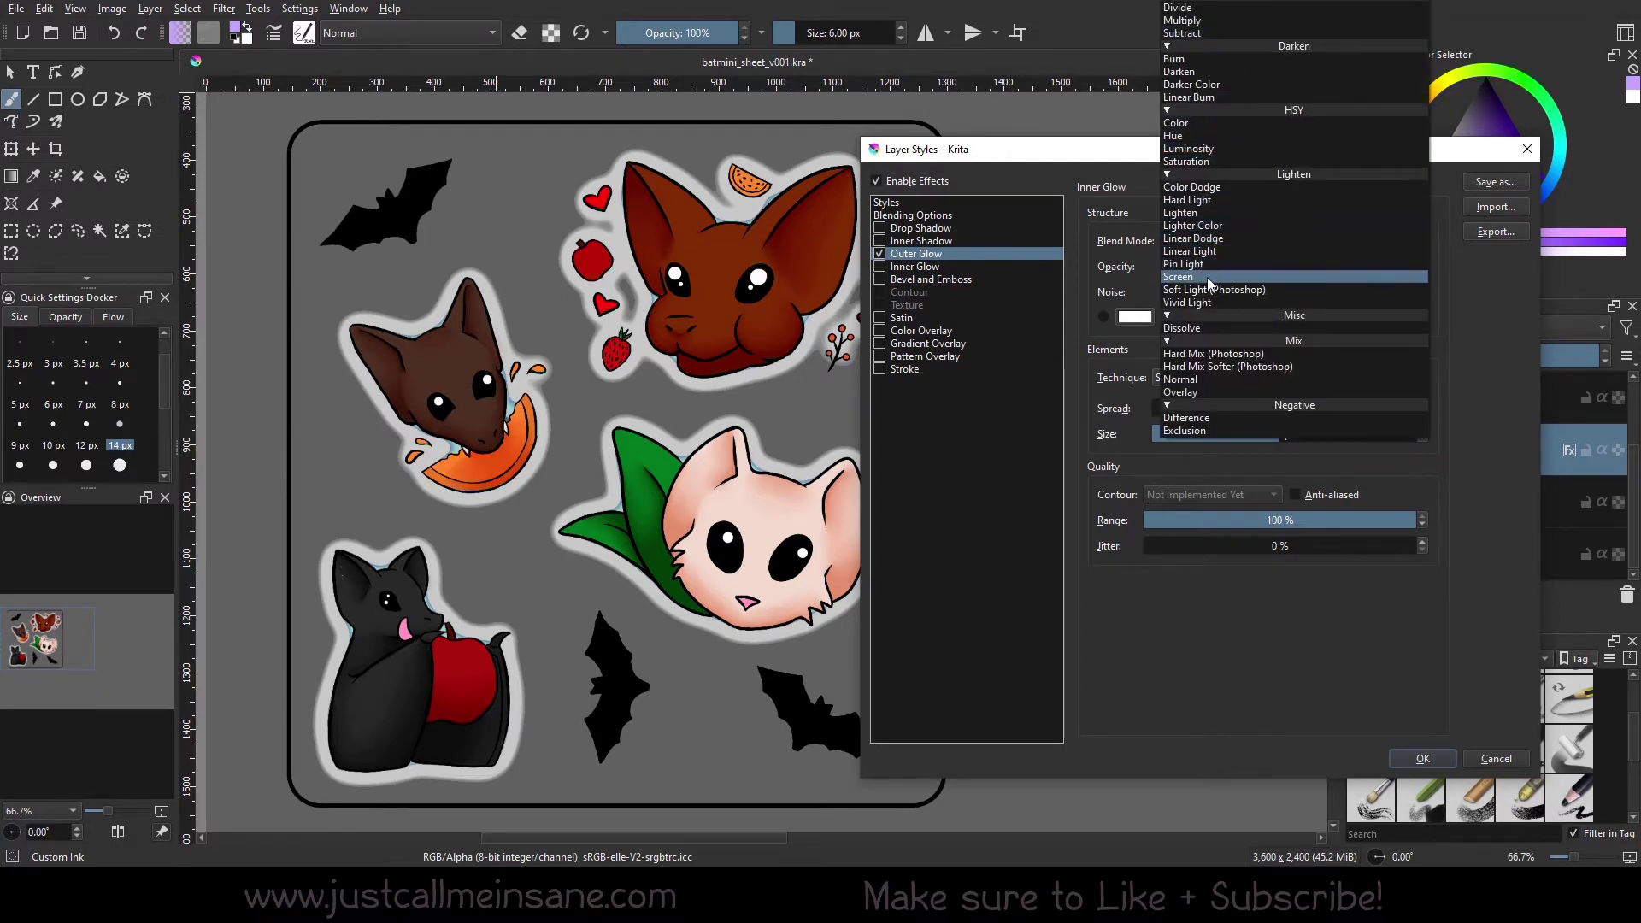
left_click(1200, 380)
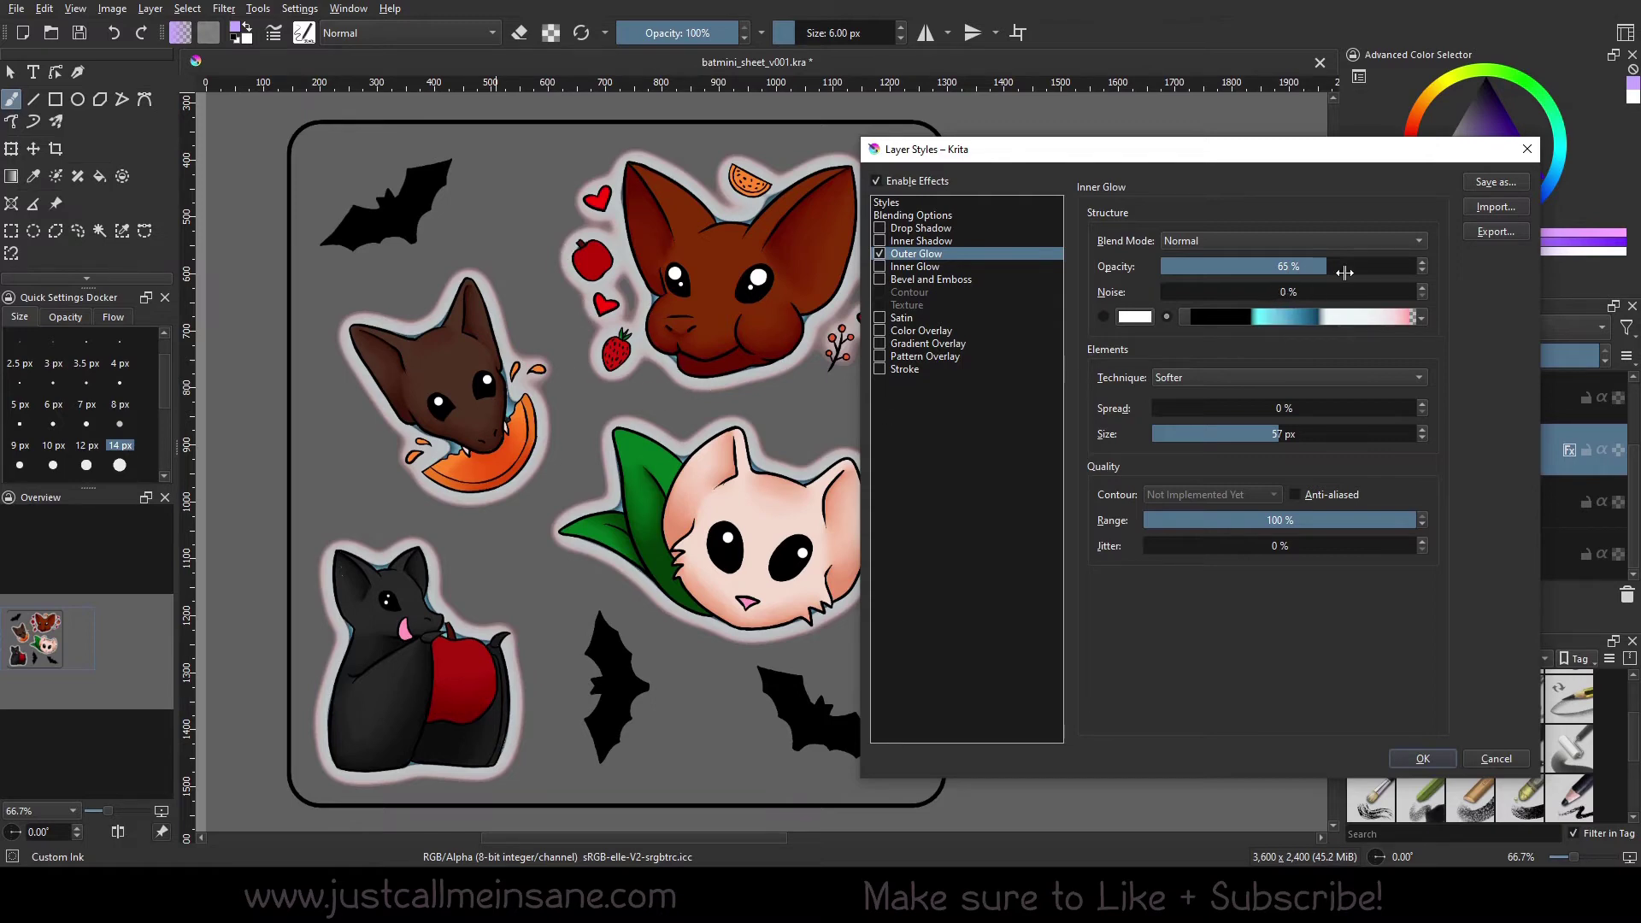
left_click(1382, 267)
left_click(1336, 426)
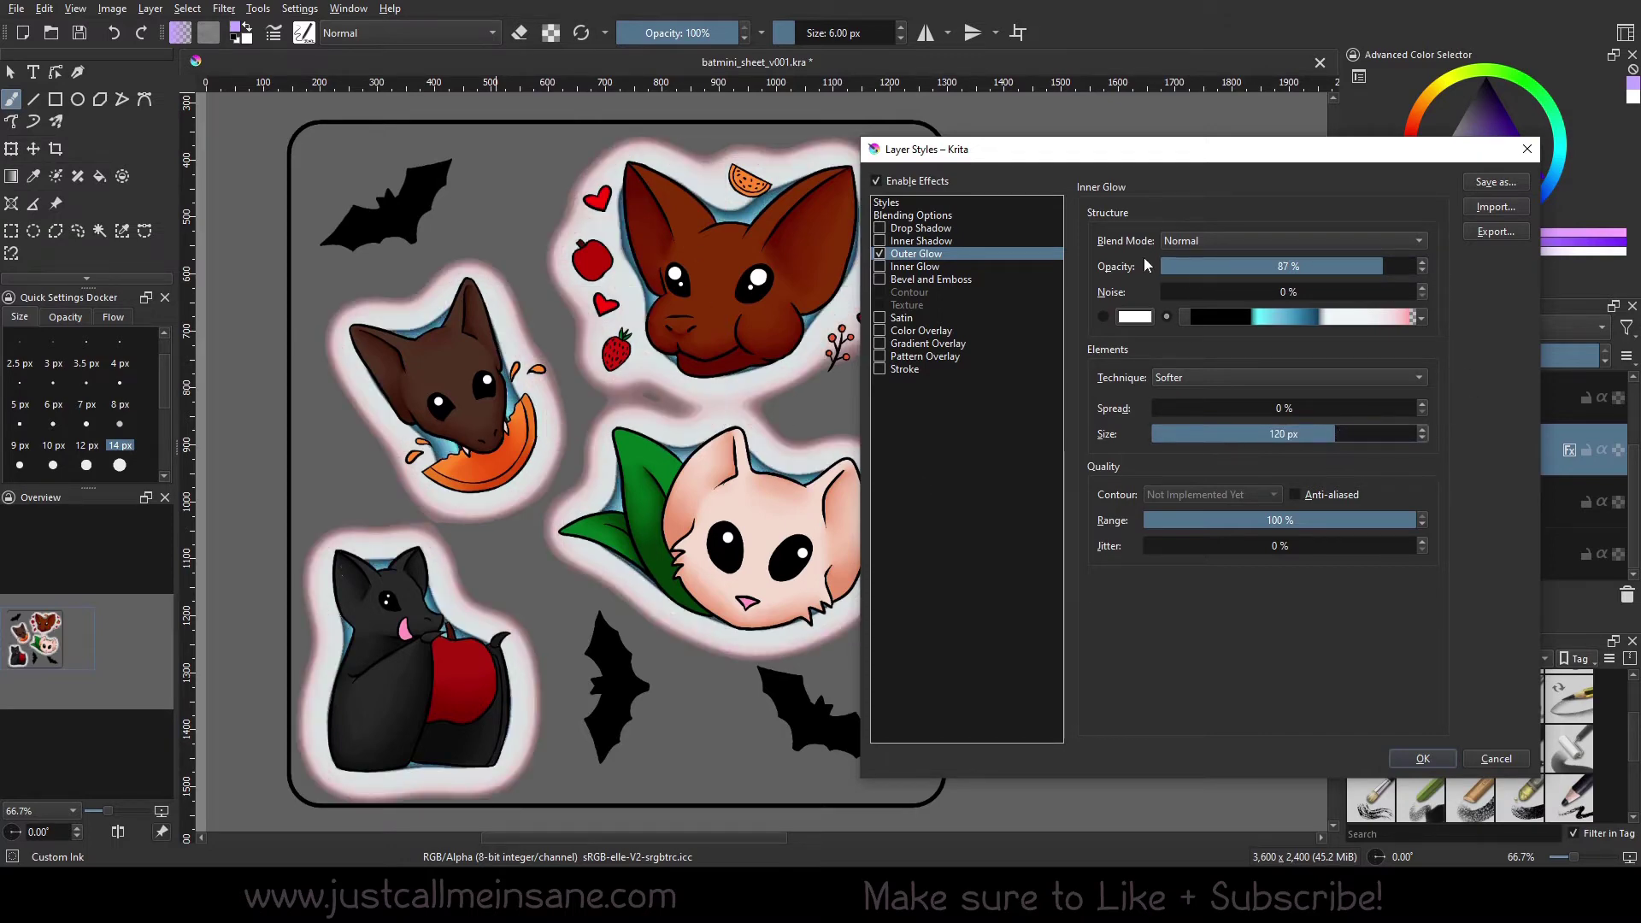
left_click(1167, 242)
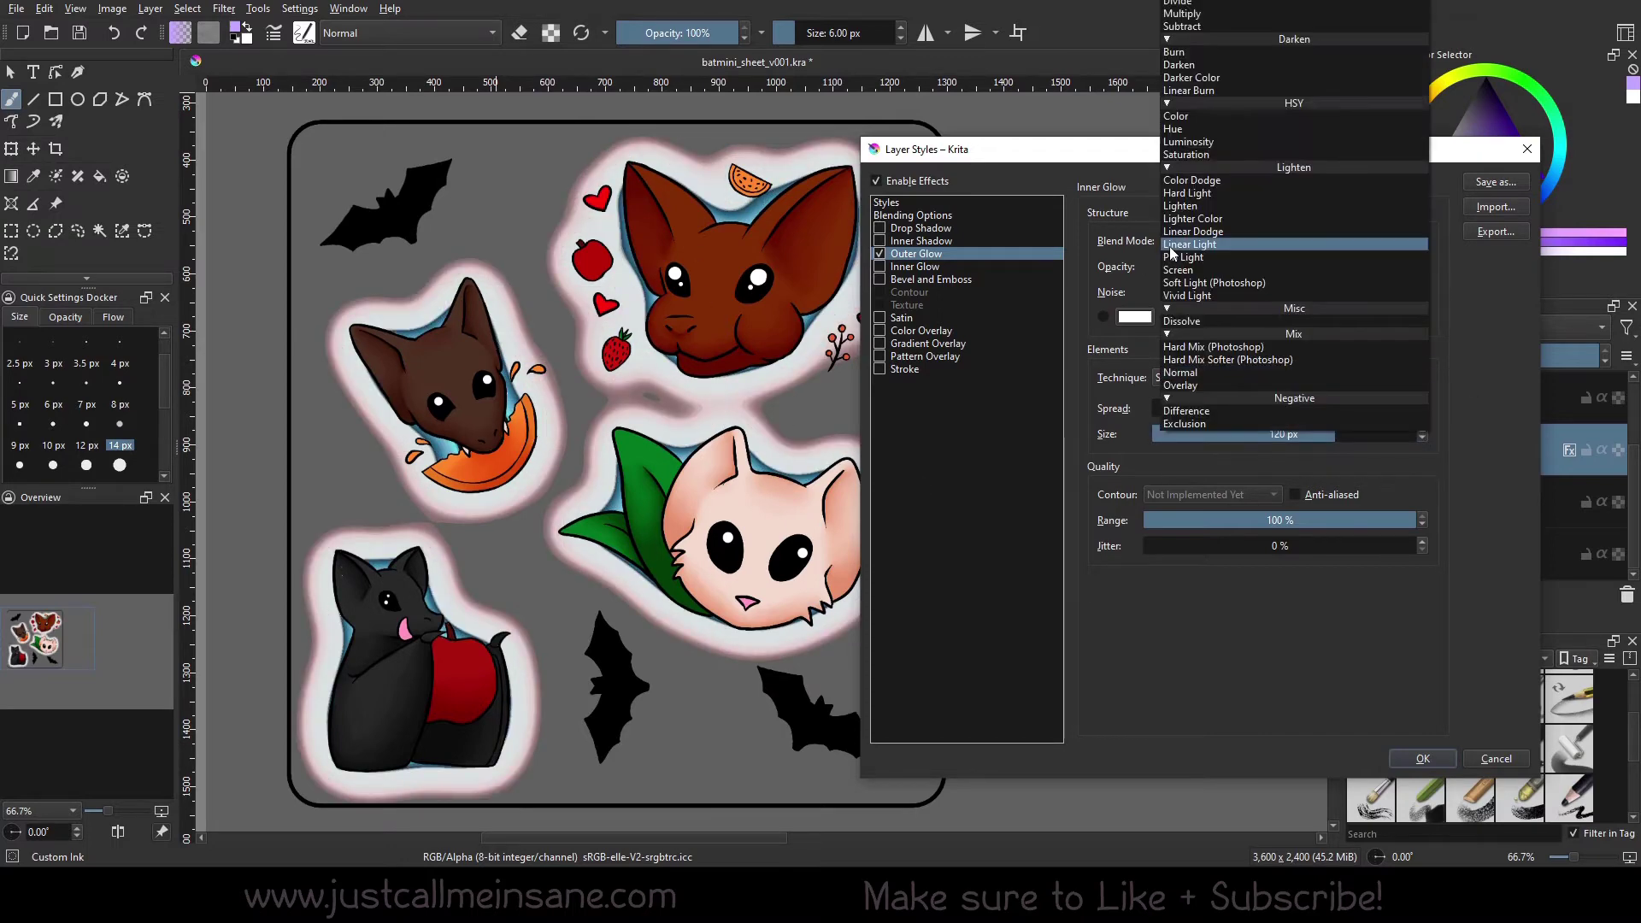
left_click(1232, 224)
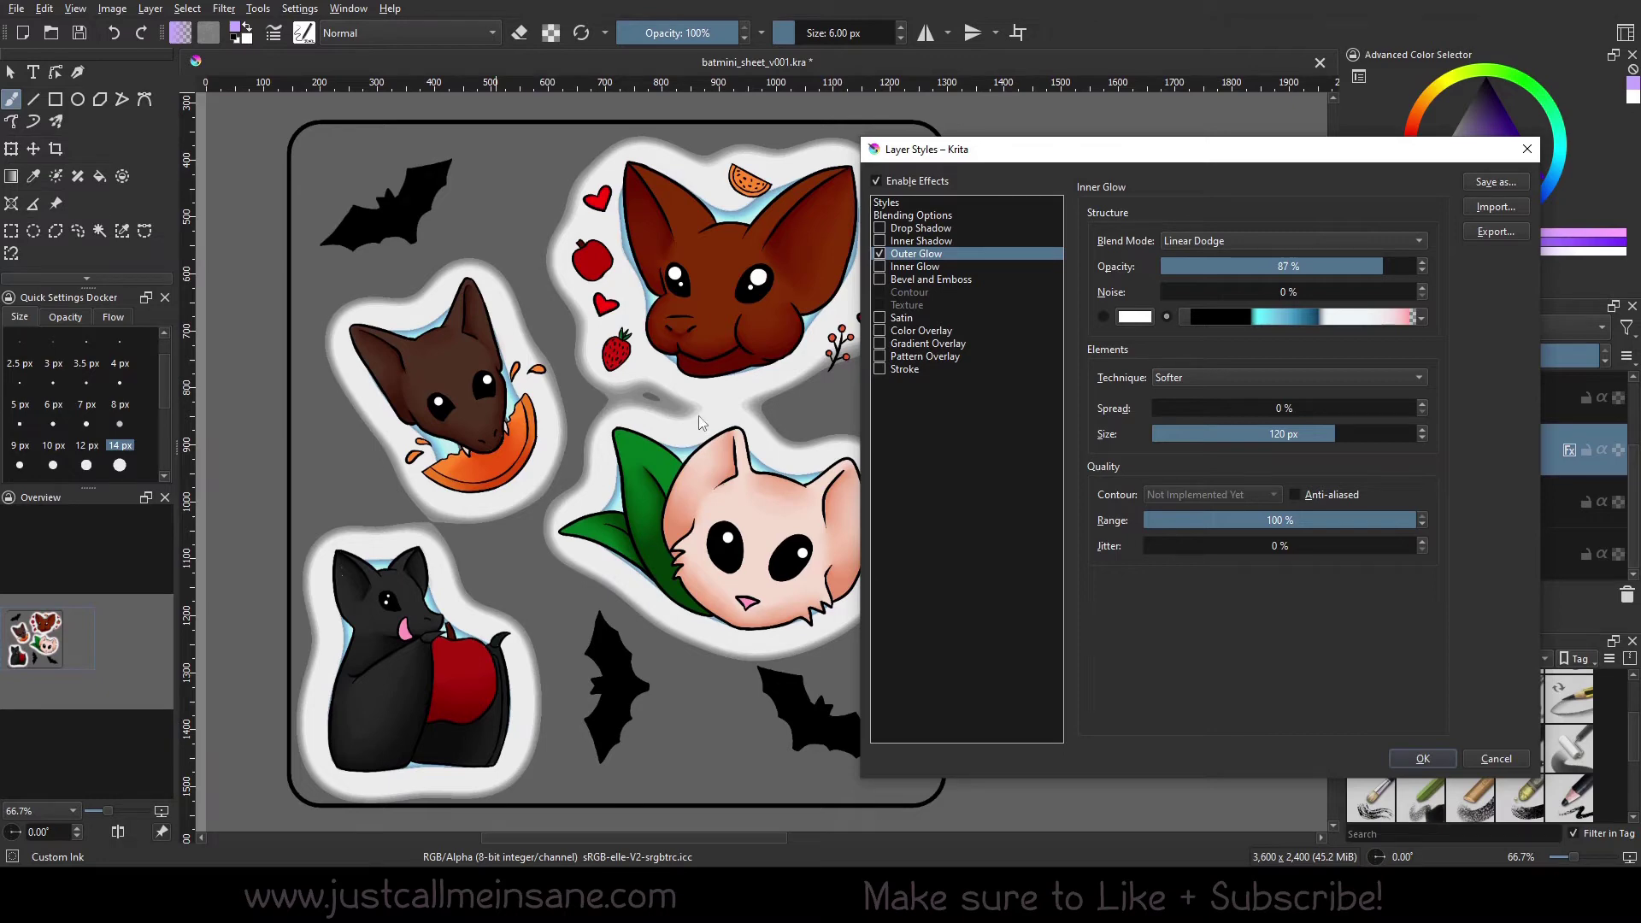
left_click(1233, 242)
Change the Outer Glow colour to a mint green (#128e58).
key("Escape")
left_click(1135, 317)
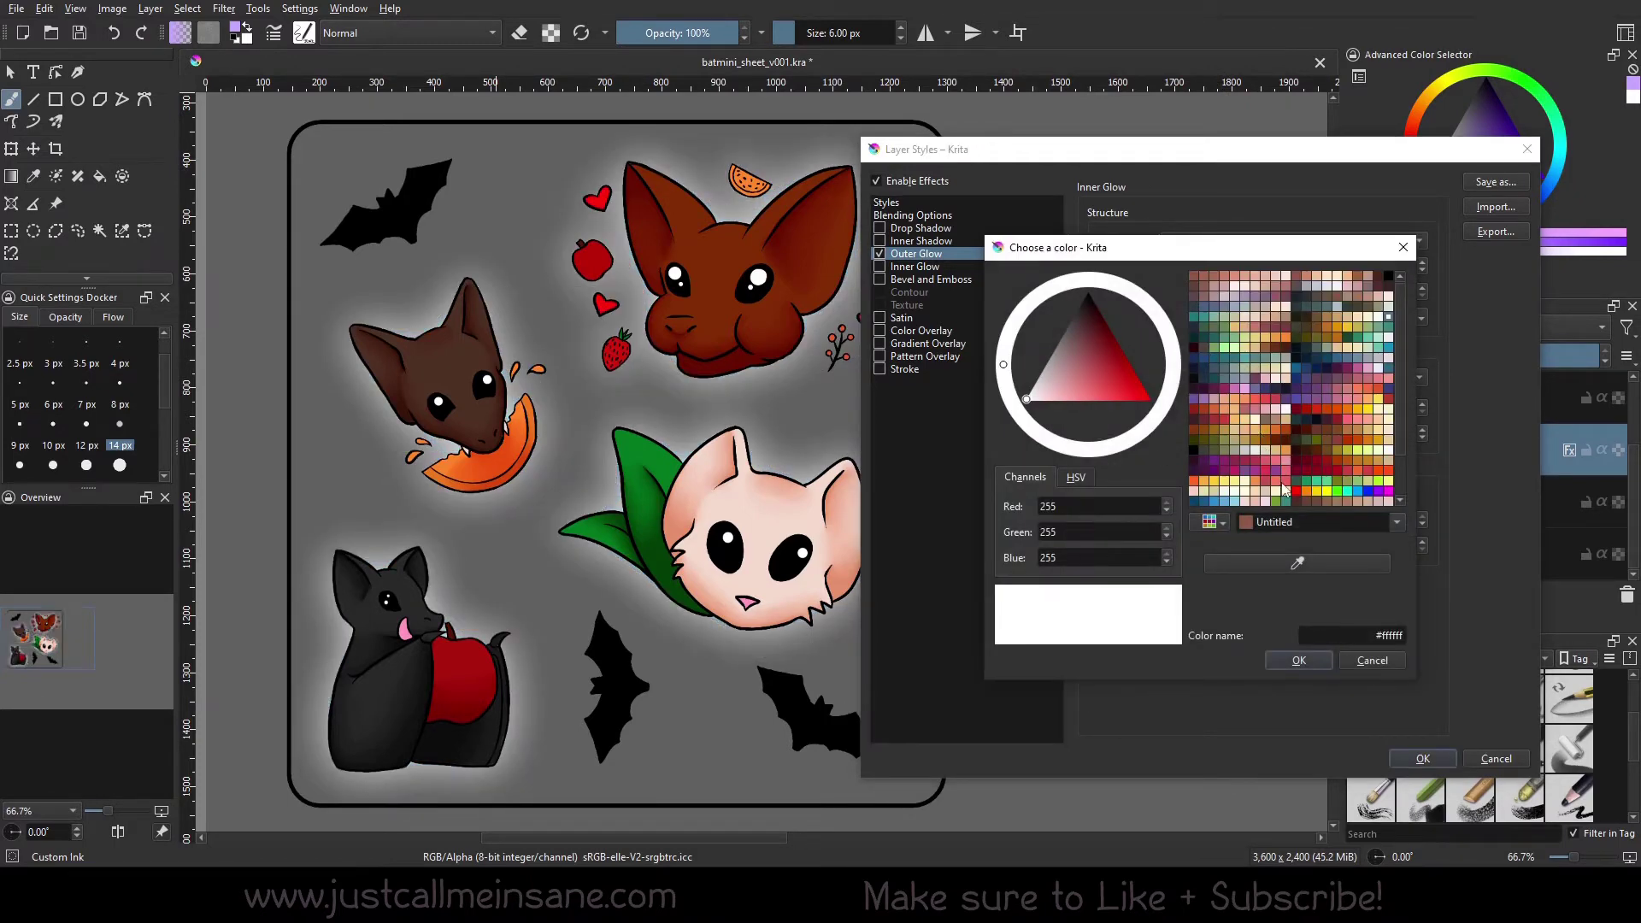
left_click(1316, 484)
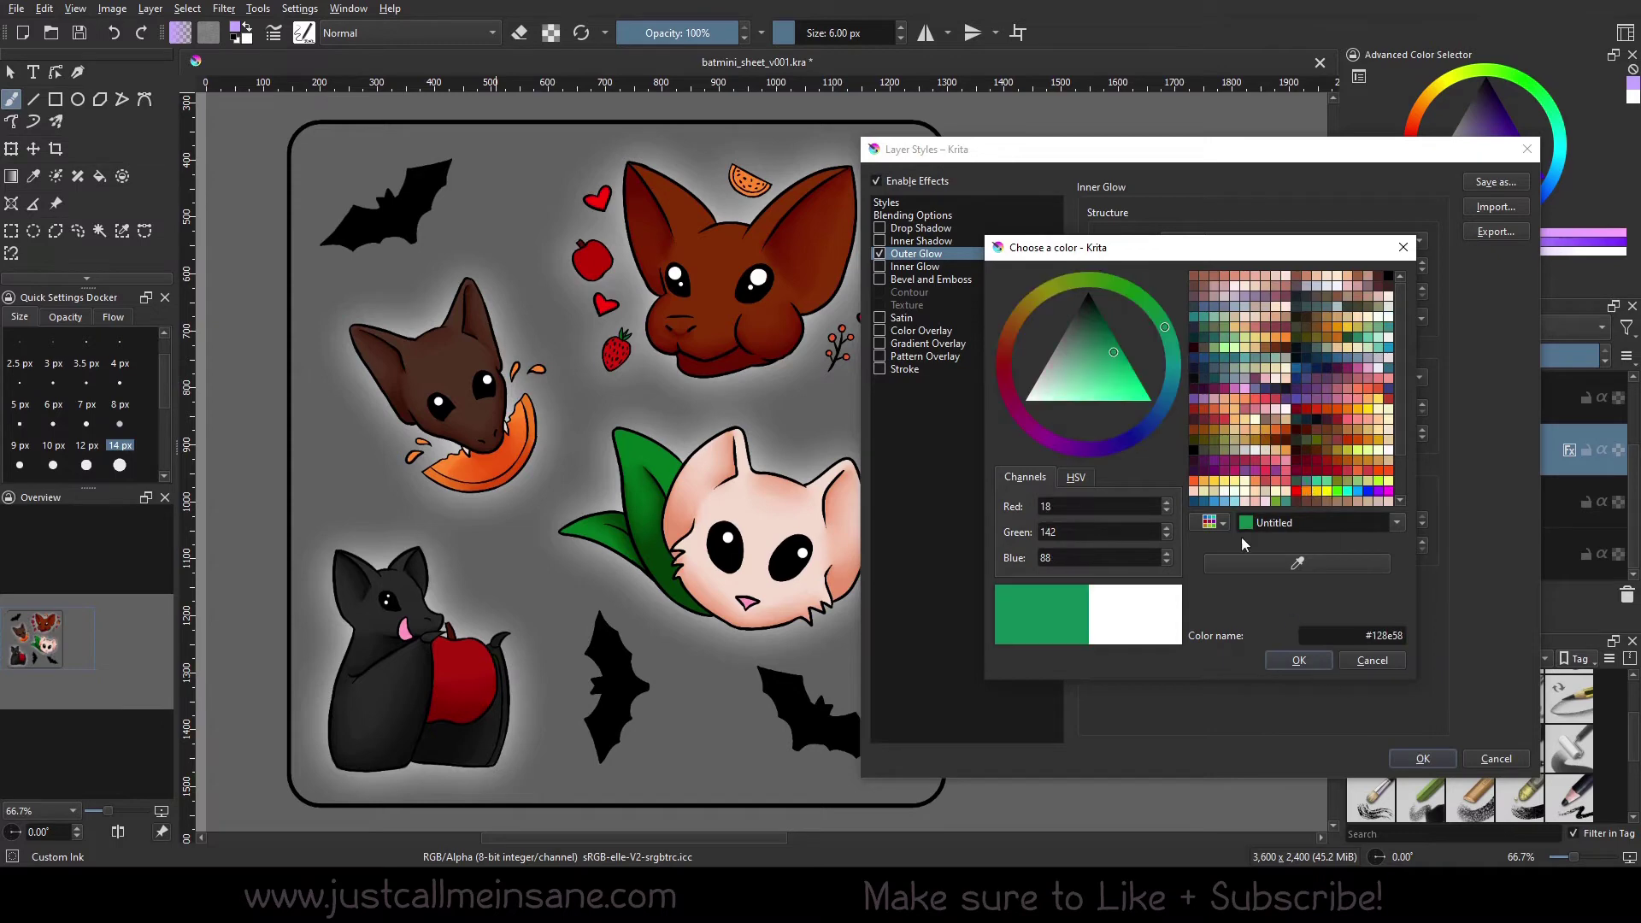
left_click(1125, 376)
left_click(1306, 659)
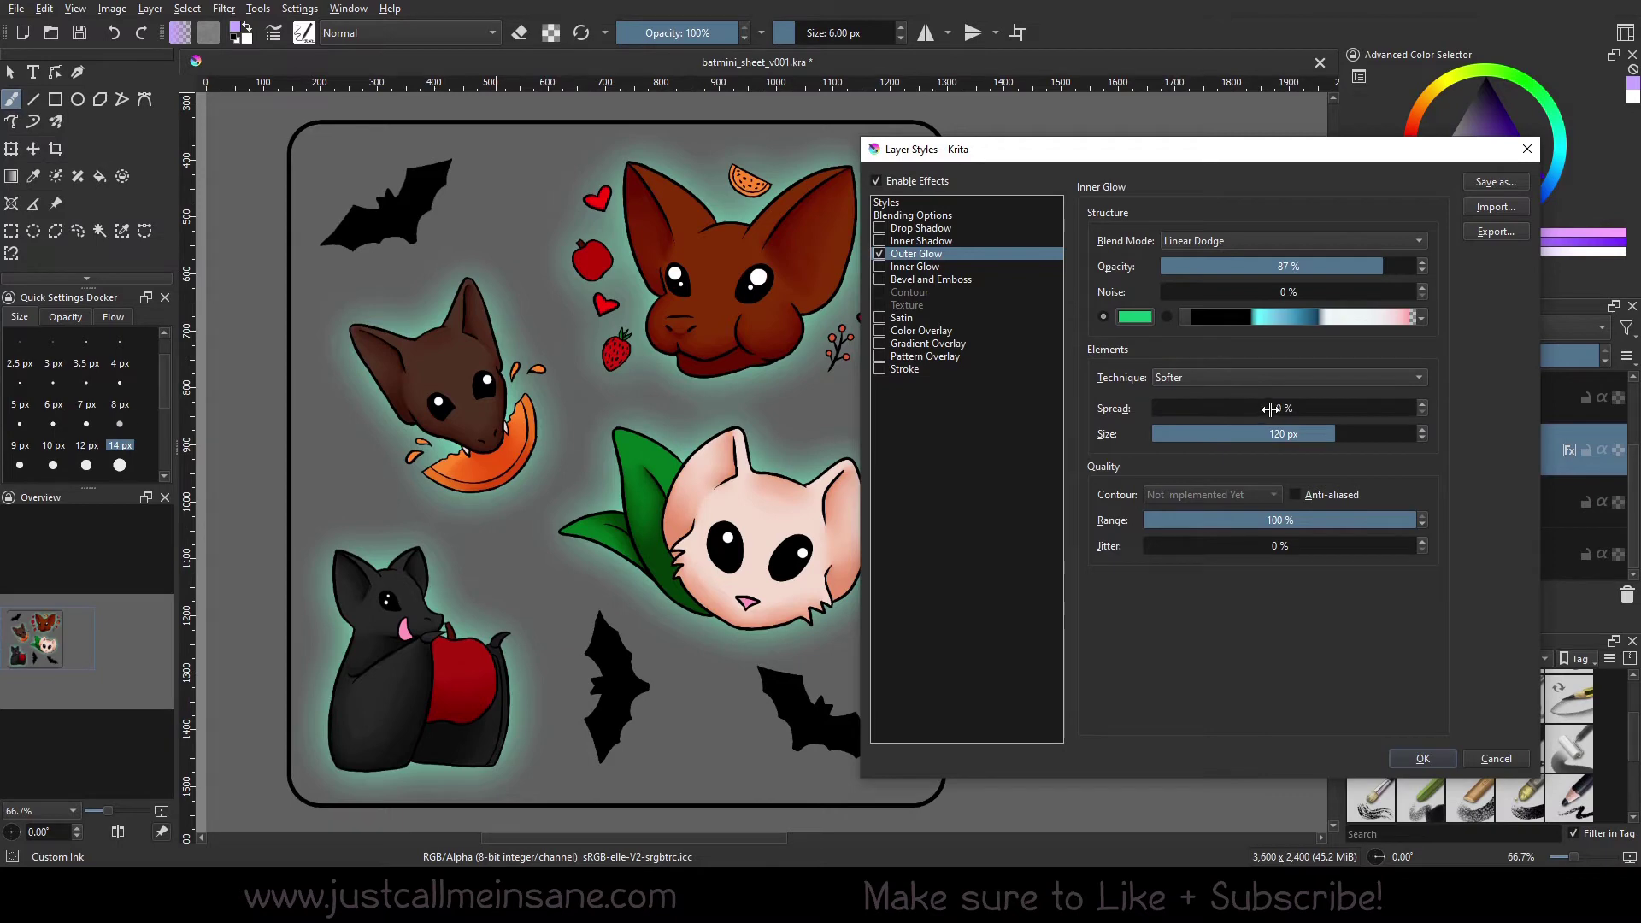
Set the Outer Glow spread to 39% and size to 68 px, keeping the Softer technique.
left_click_drag(1238, 406, 1345, 408)
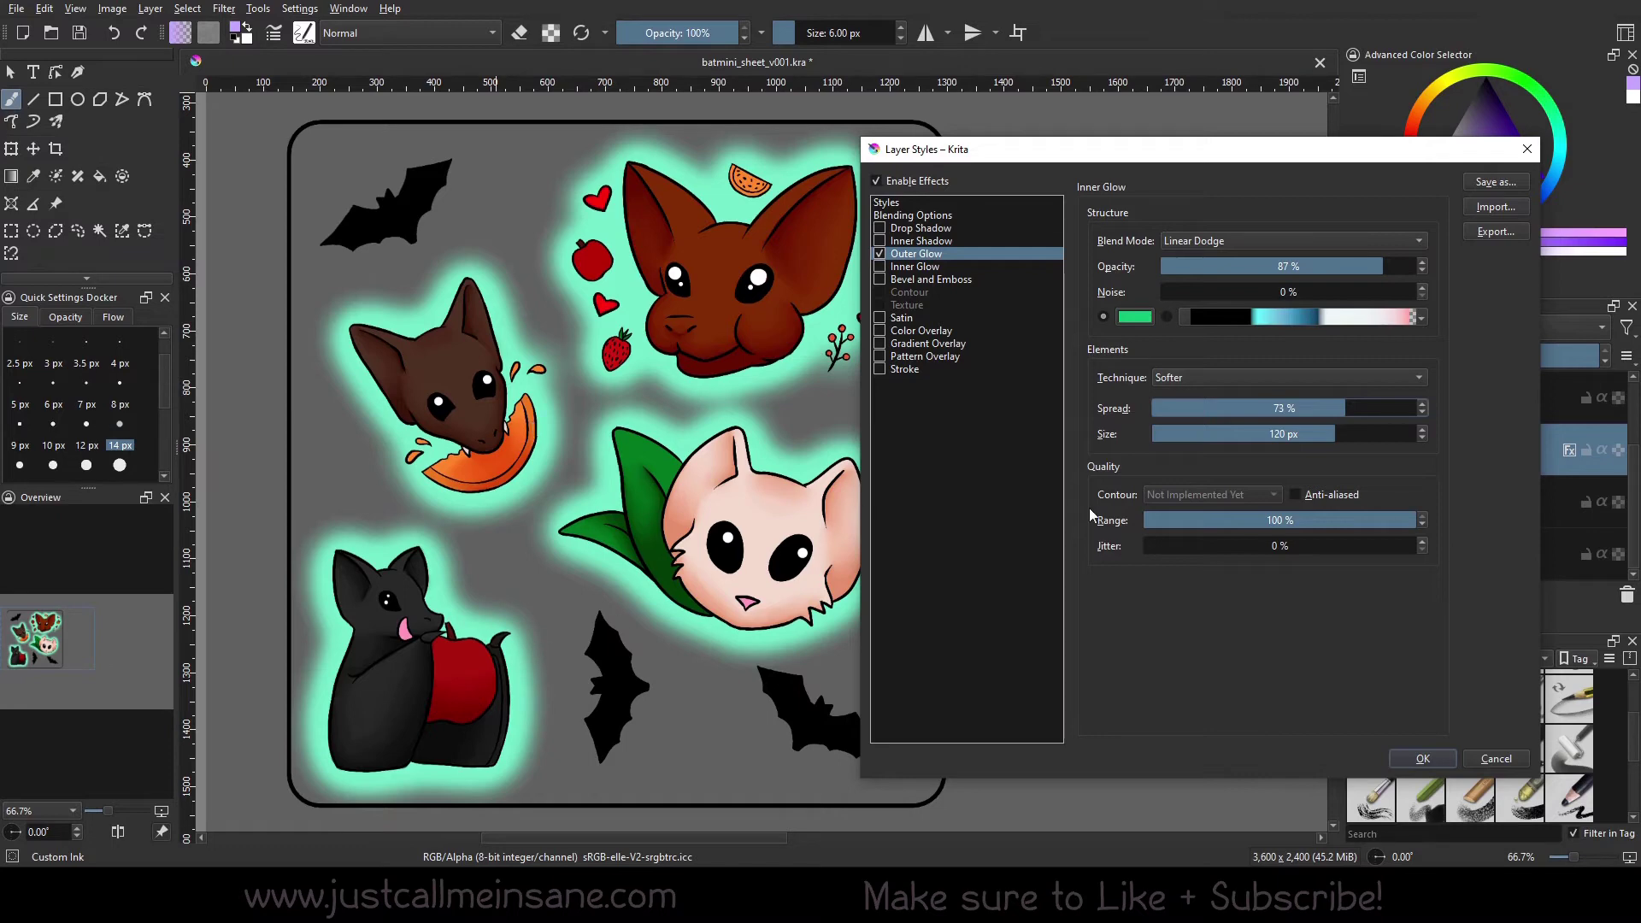
left_click(1242, 373)
left_click(1248, 395)
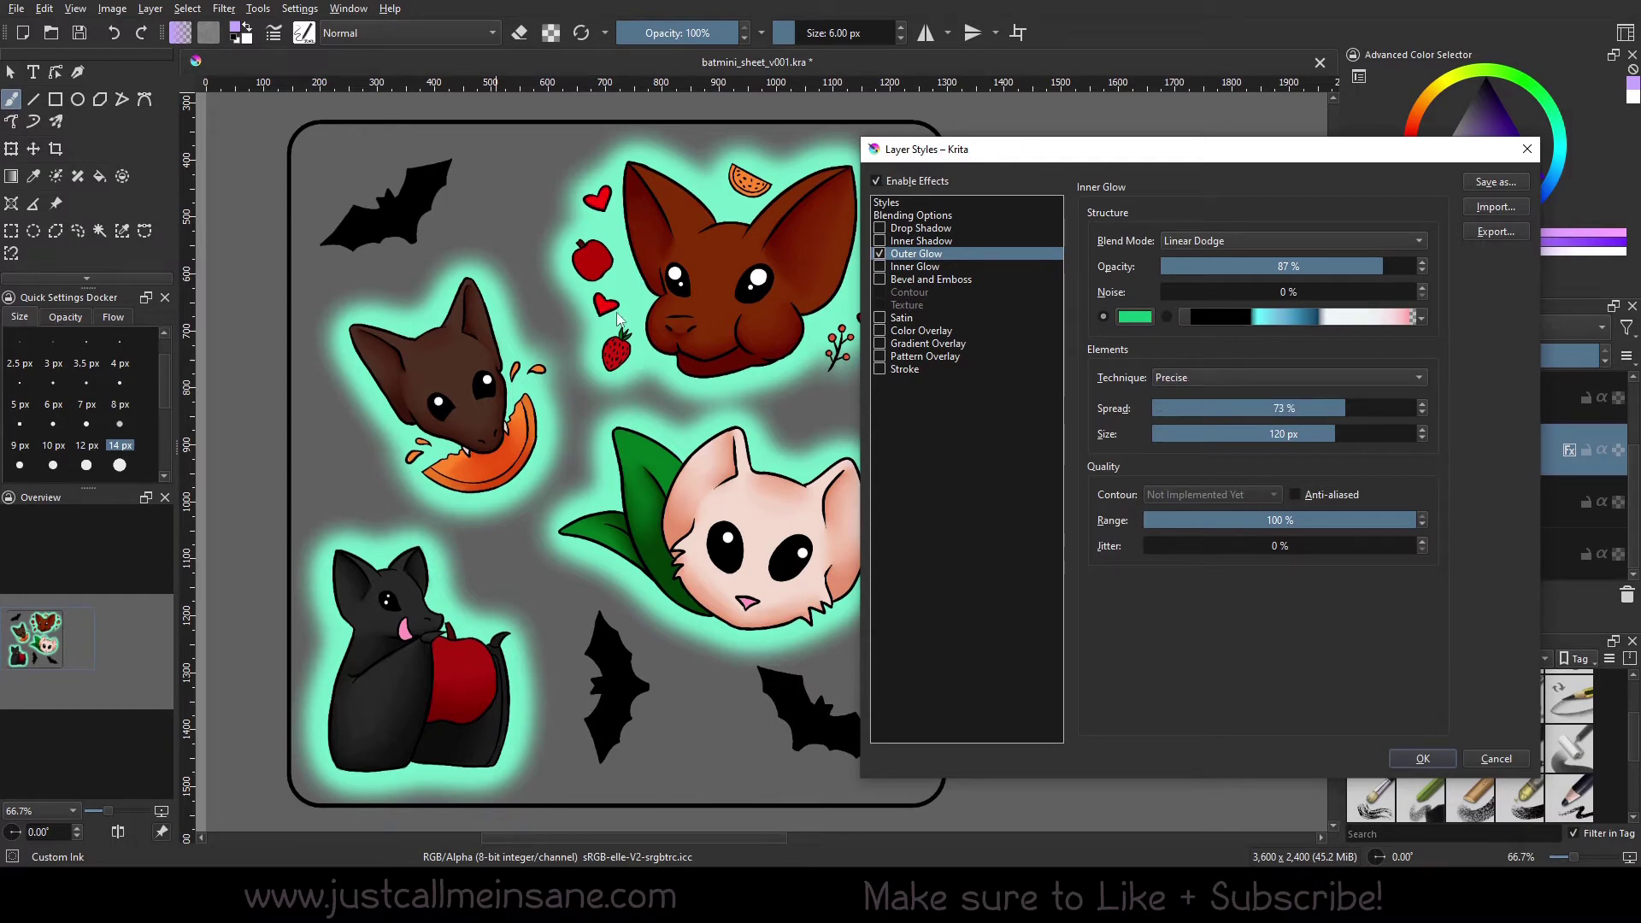
left_click(1187, 383)
left_click(1130, 372)
left_click(1162, 381)
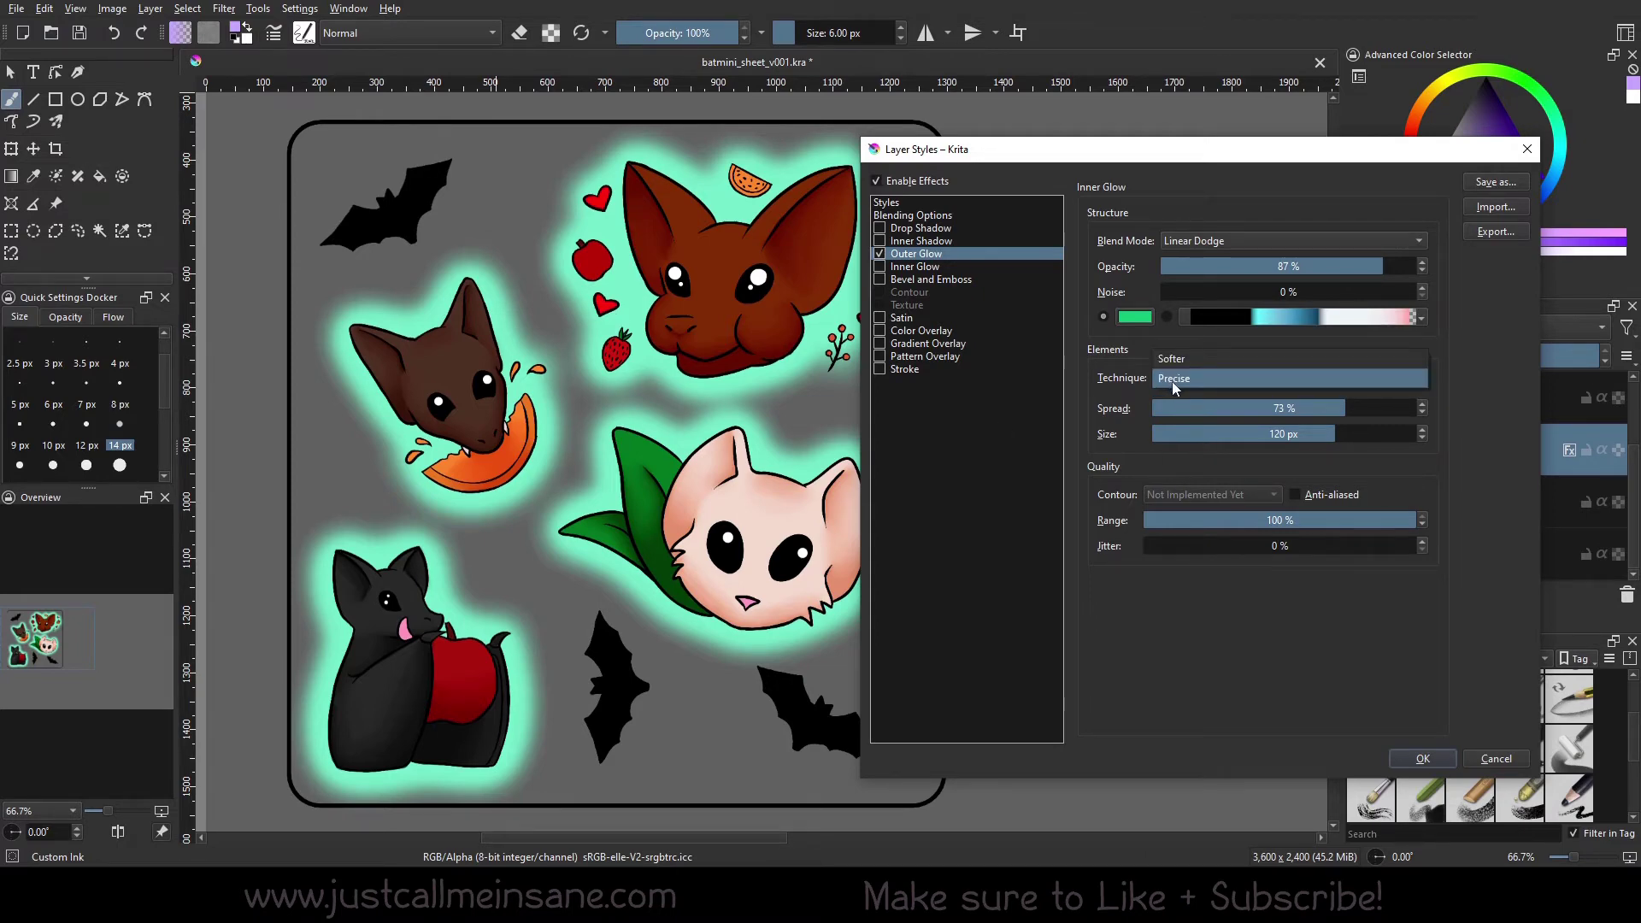
left_click(1173, 358)
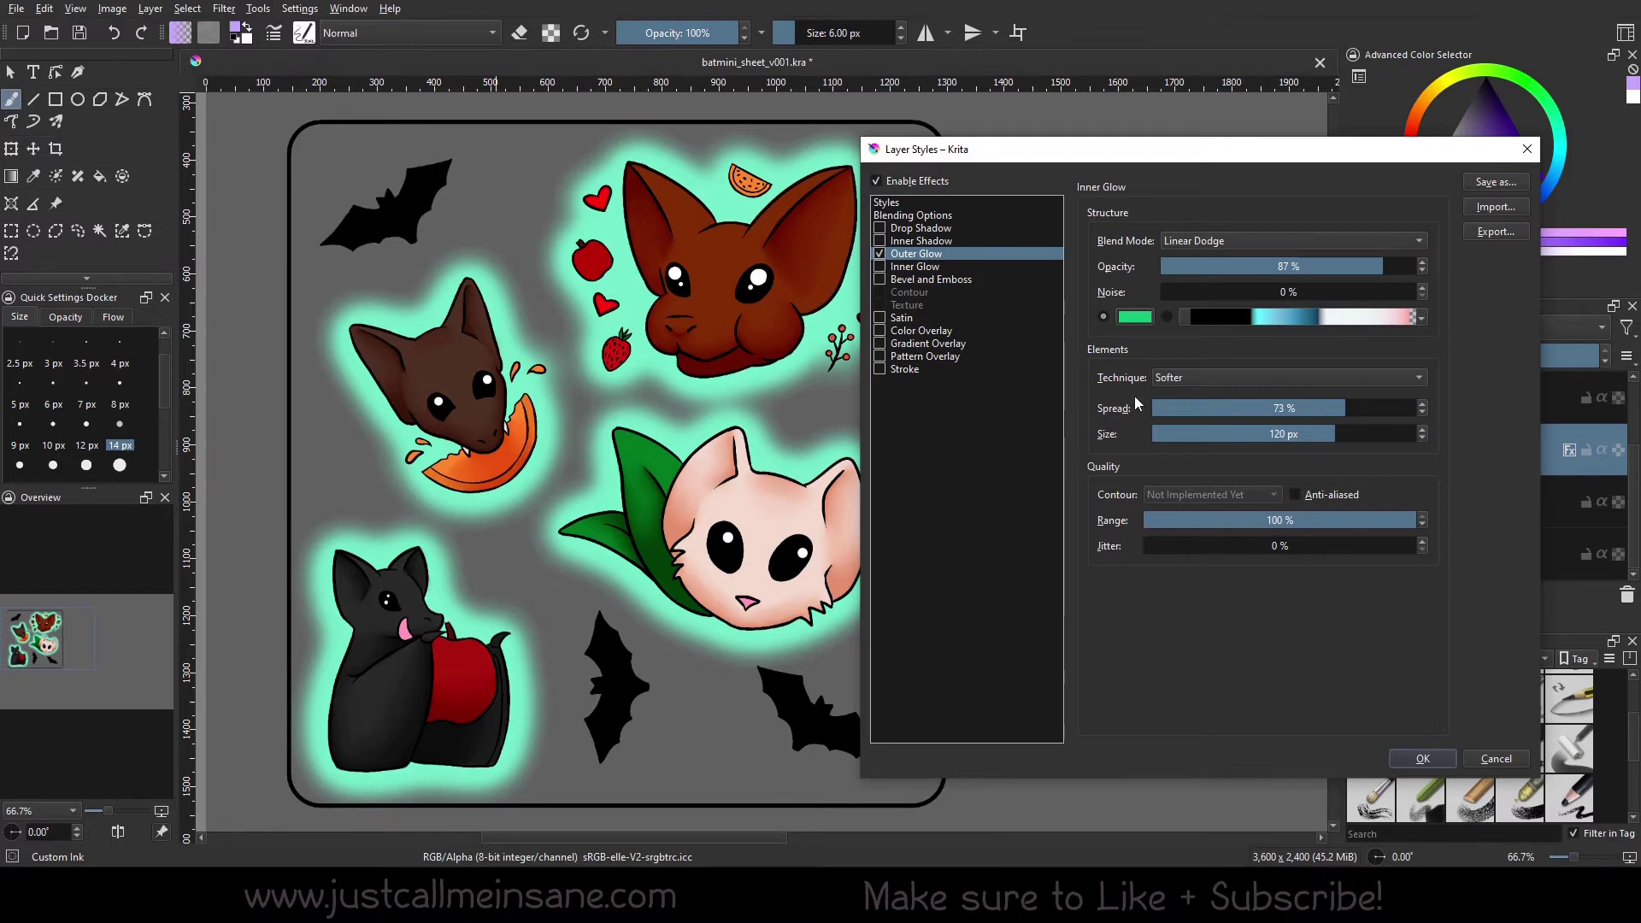
left_click(1254, 408)
left_click(1287, 433)
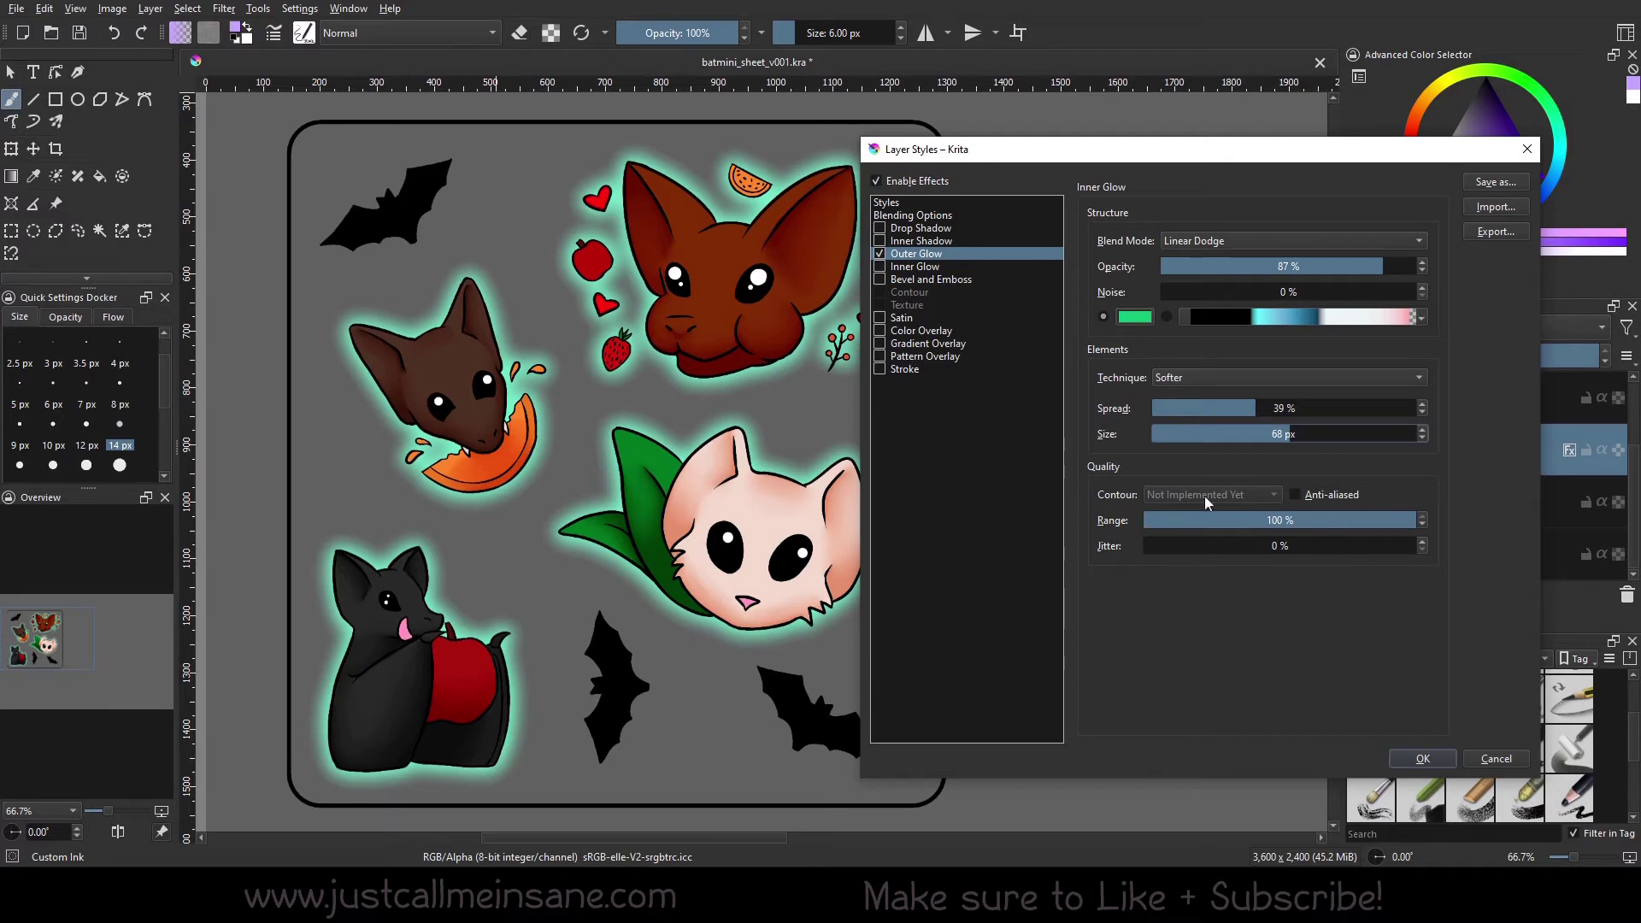
Set the Outer Glow range to 12% and jitter to 89%.
left_click_drag(1263, 539, 1293, 544)
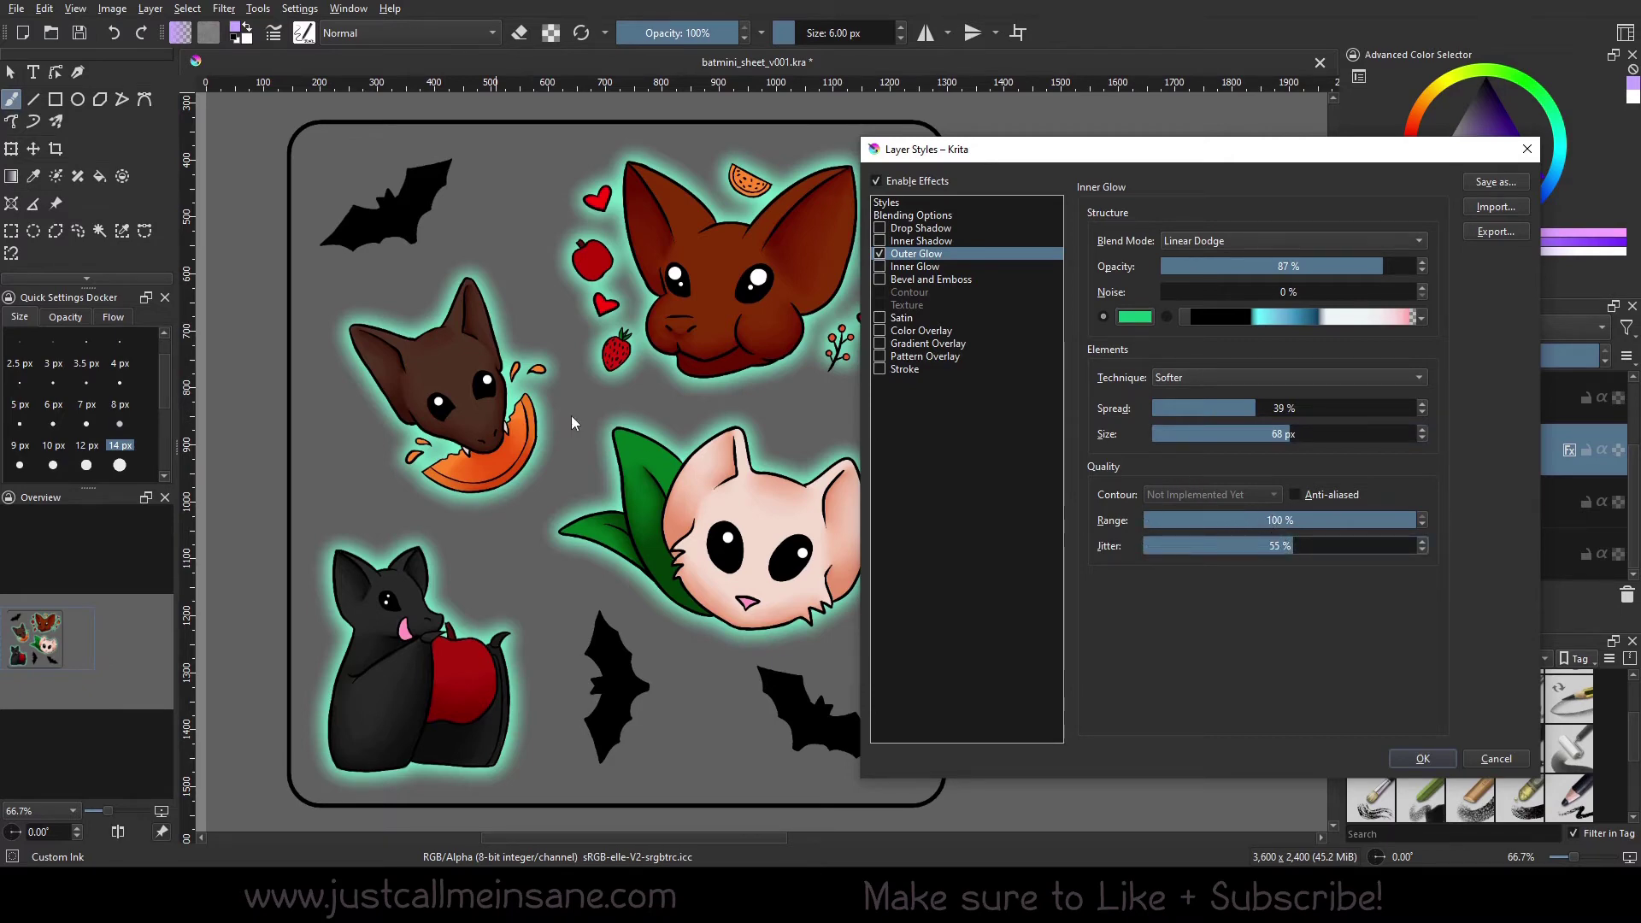
left_click(1223, 520)
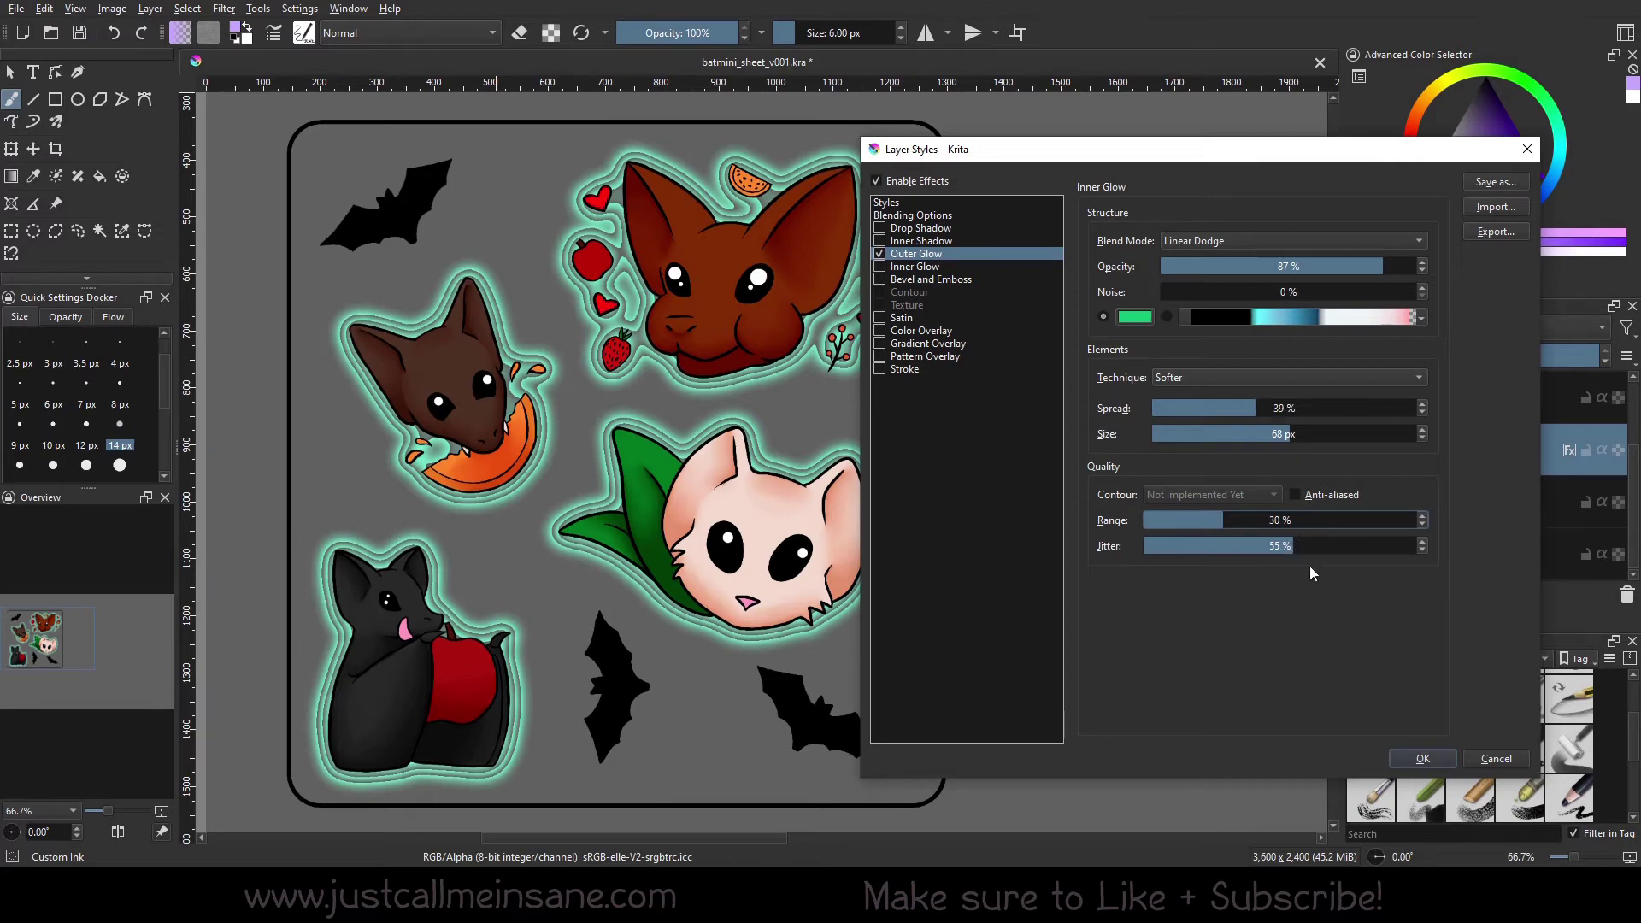
left_click_drag(1312, 547, 1354, 547)
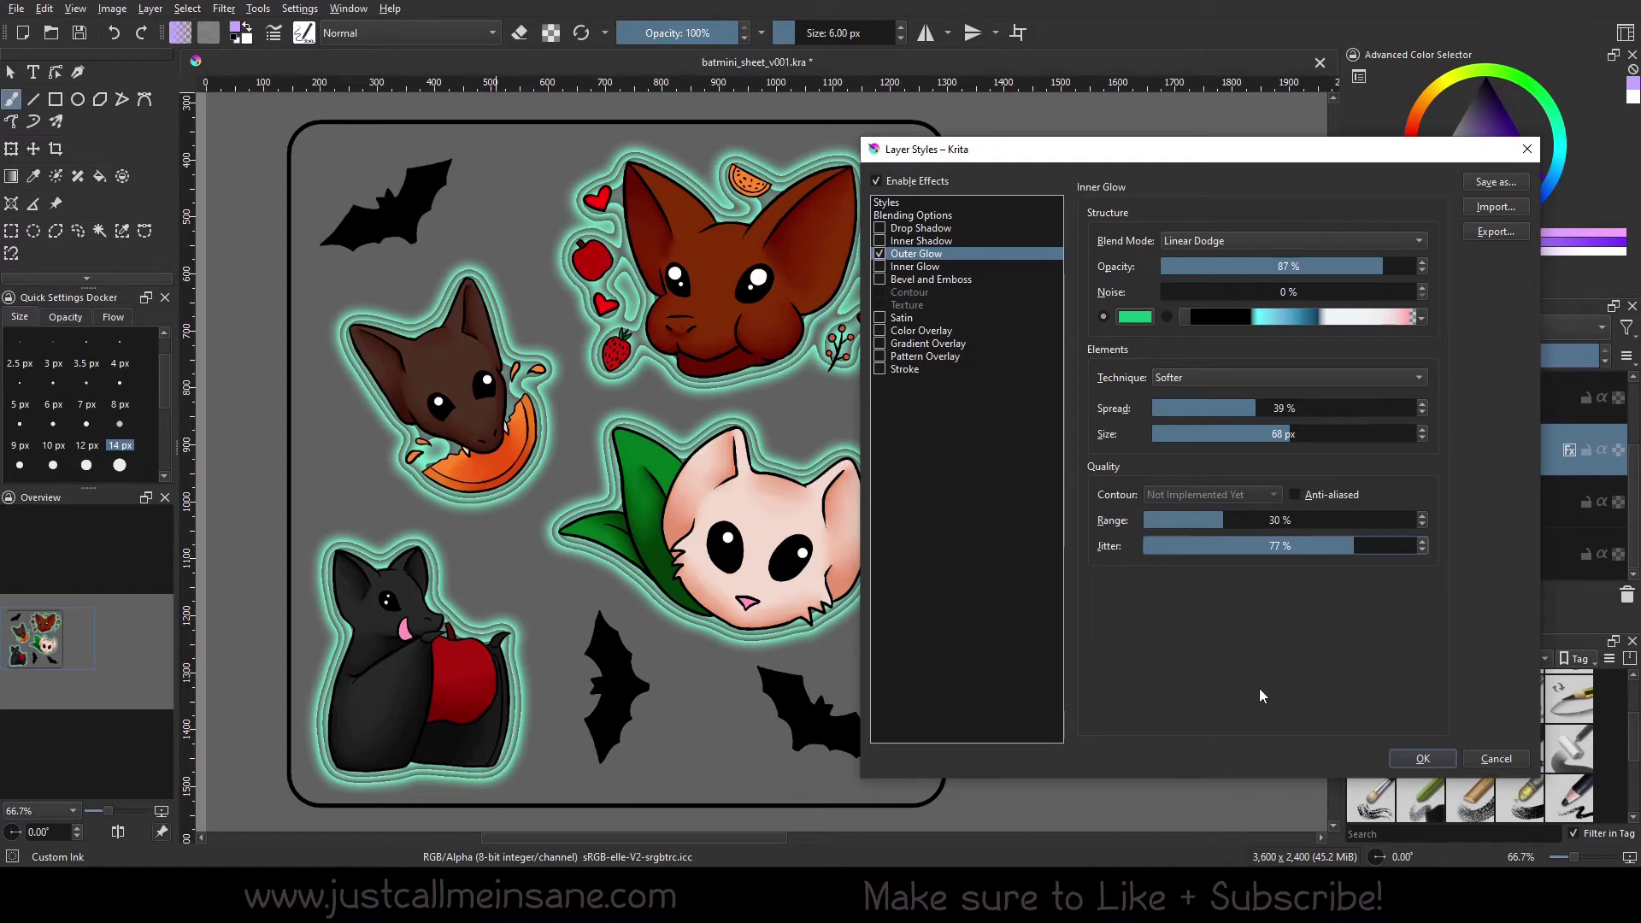
left_click_drag(1370, 547, 1385, 547)
left_click_drag(1222, 520, 1373, 514)
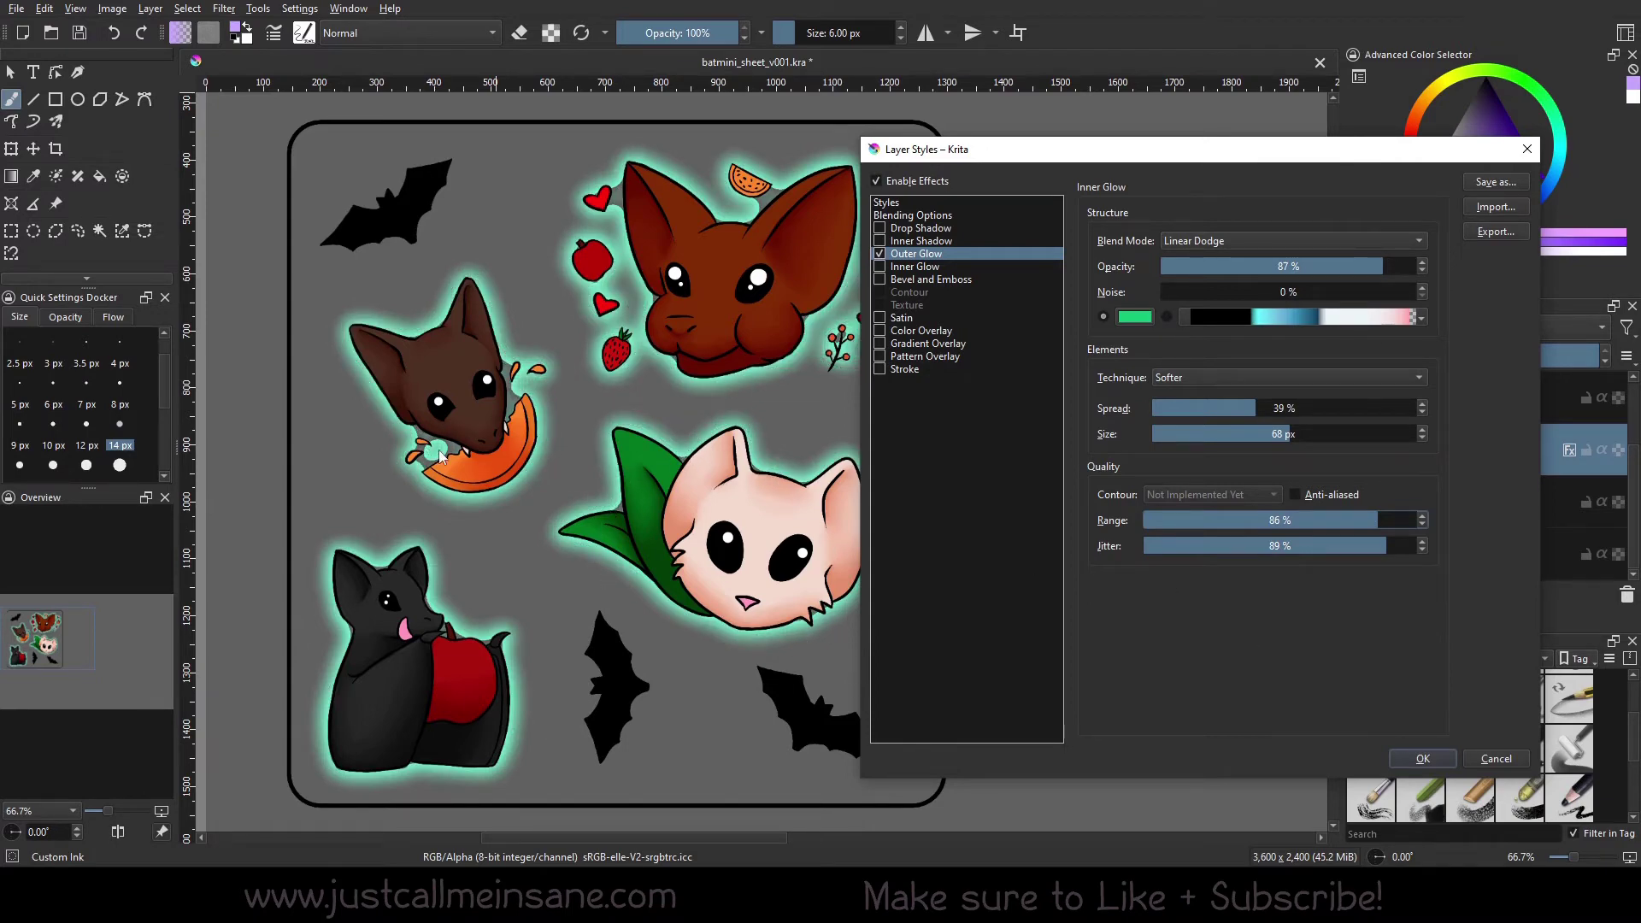
left_click_drag(1162, 511, 1177, 520)
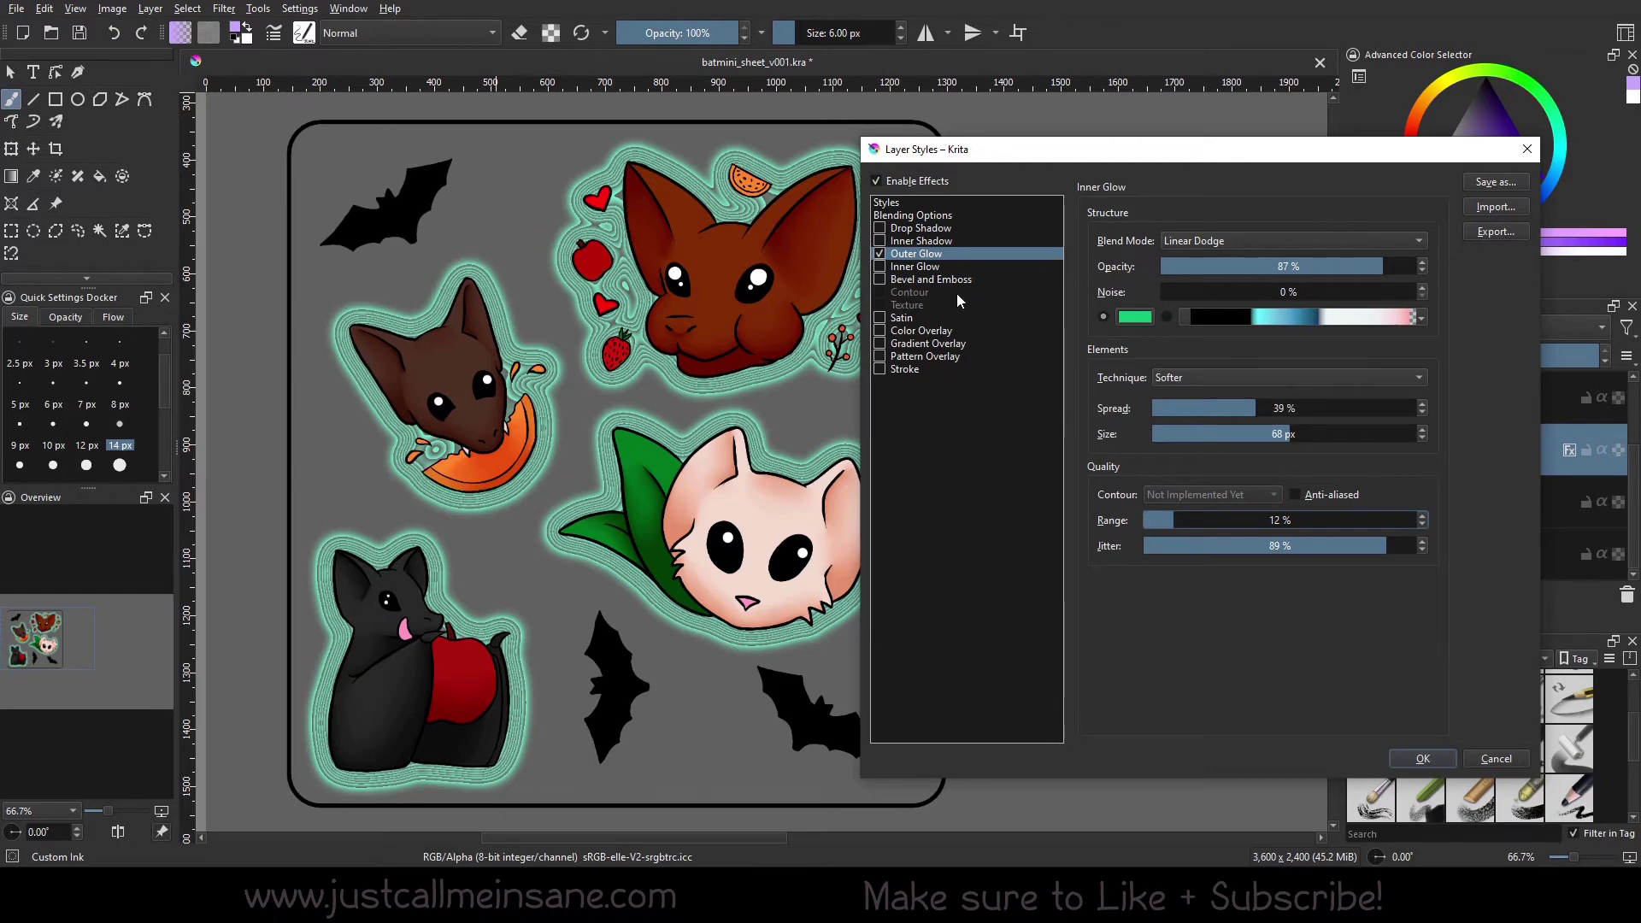
Turn off Outer Glow and enable an Inner Glow sized 98 px.
left_click(881, 254)
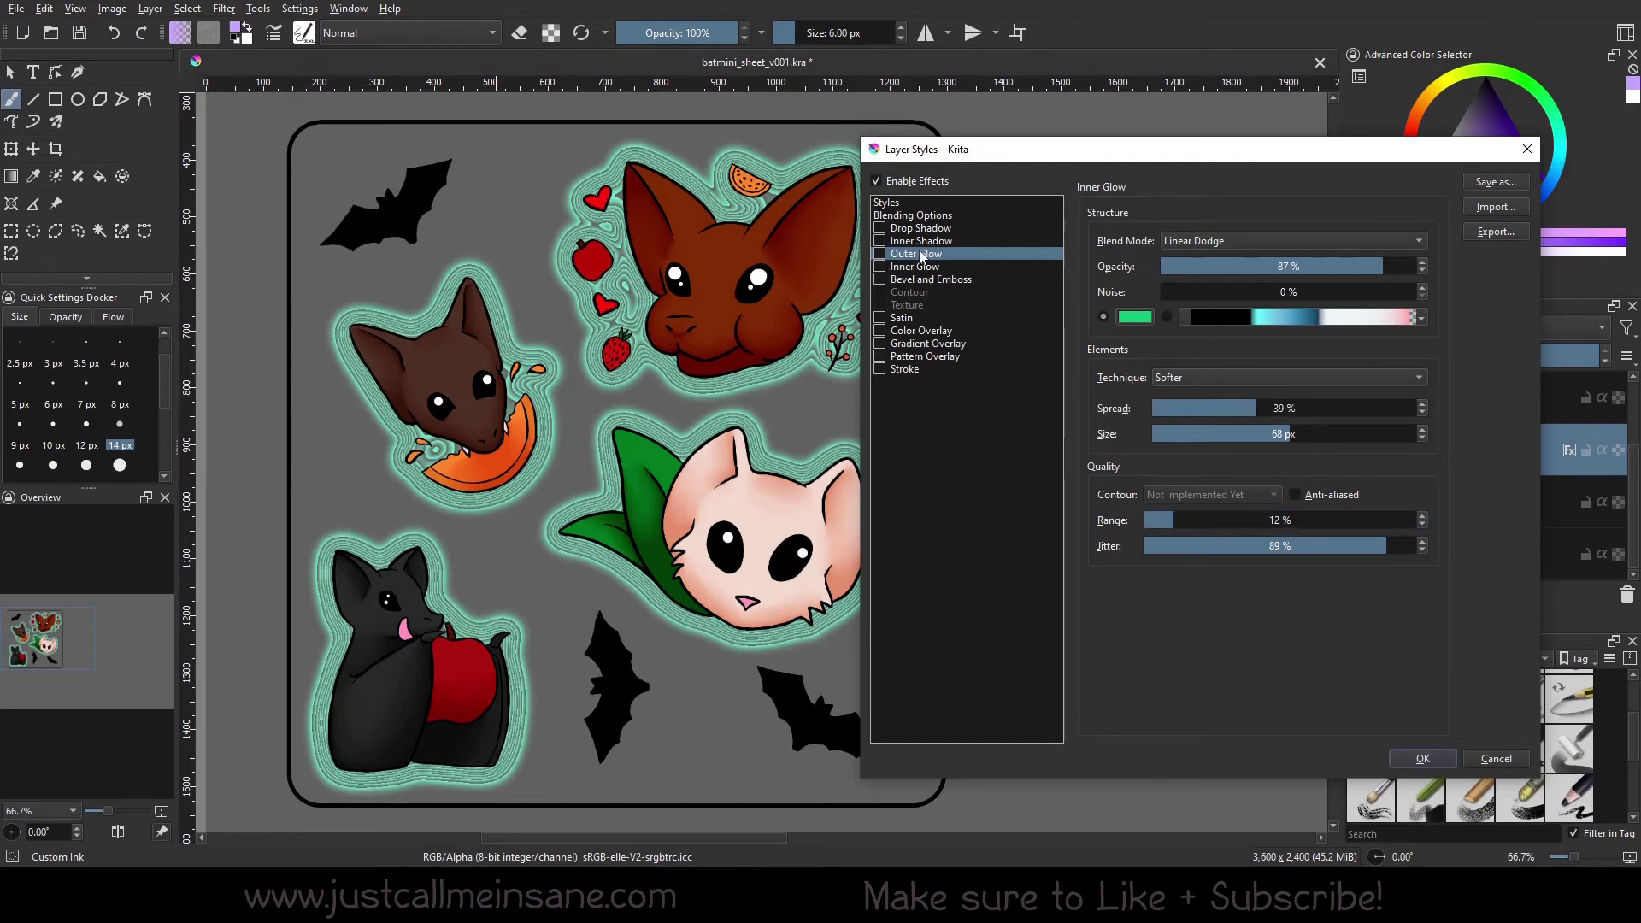
left_click(916, 268)
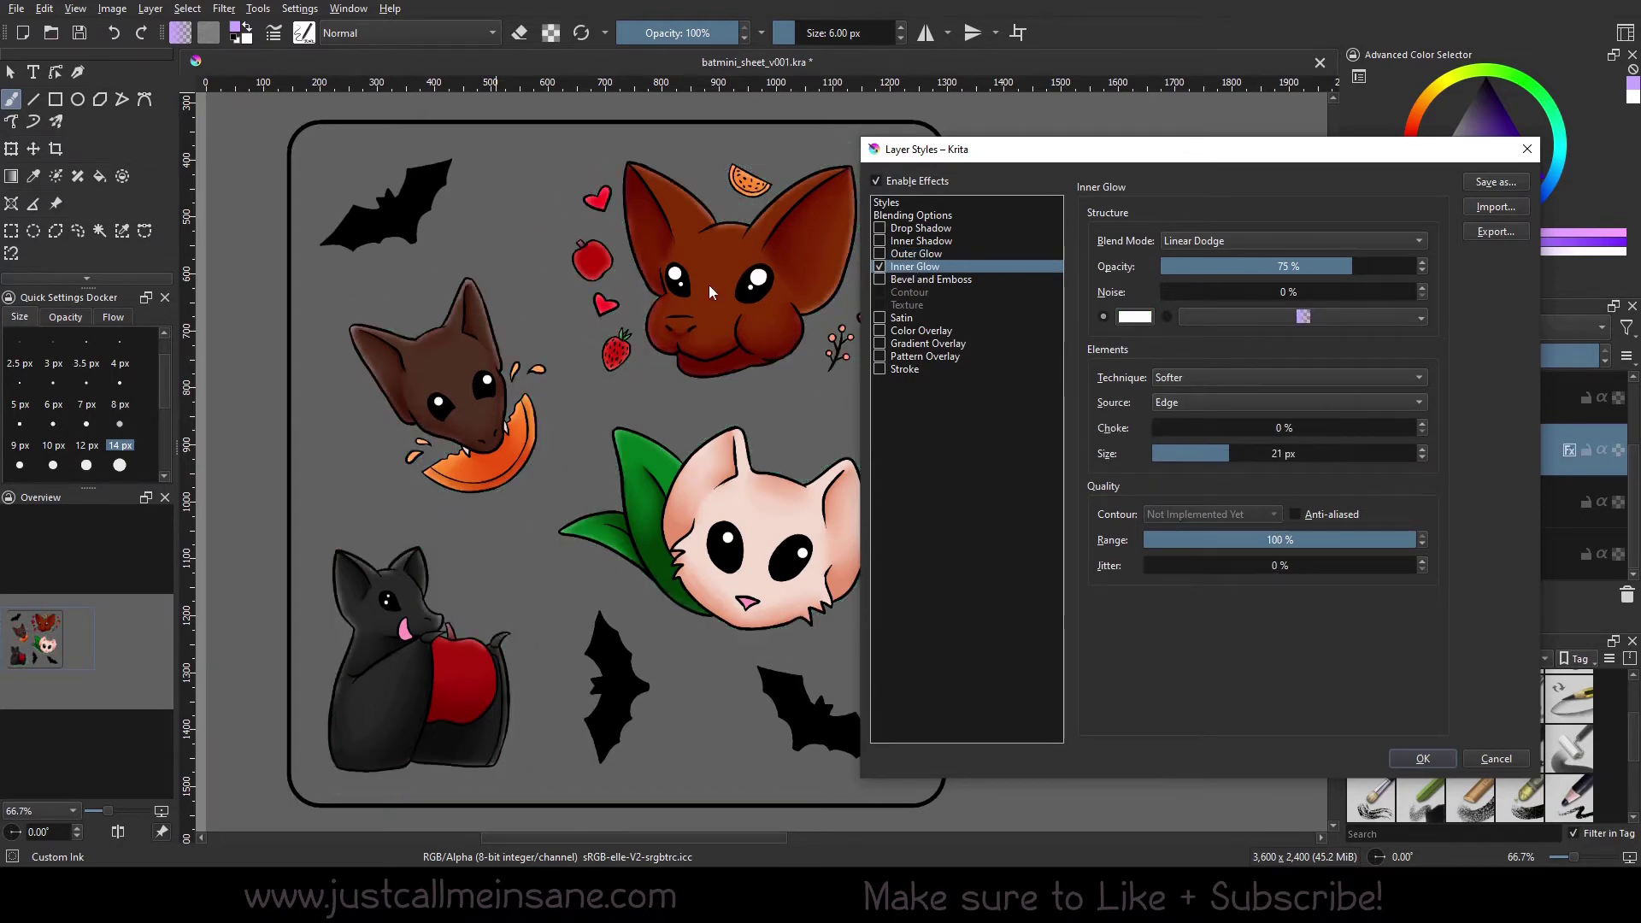
left_click_drag(1212, 453, 1317, 454)
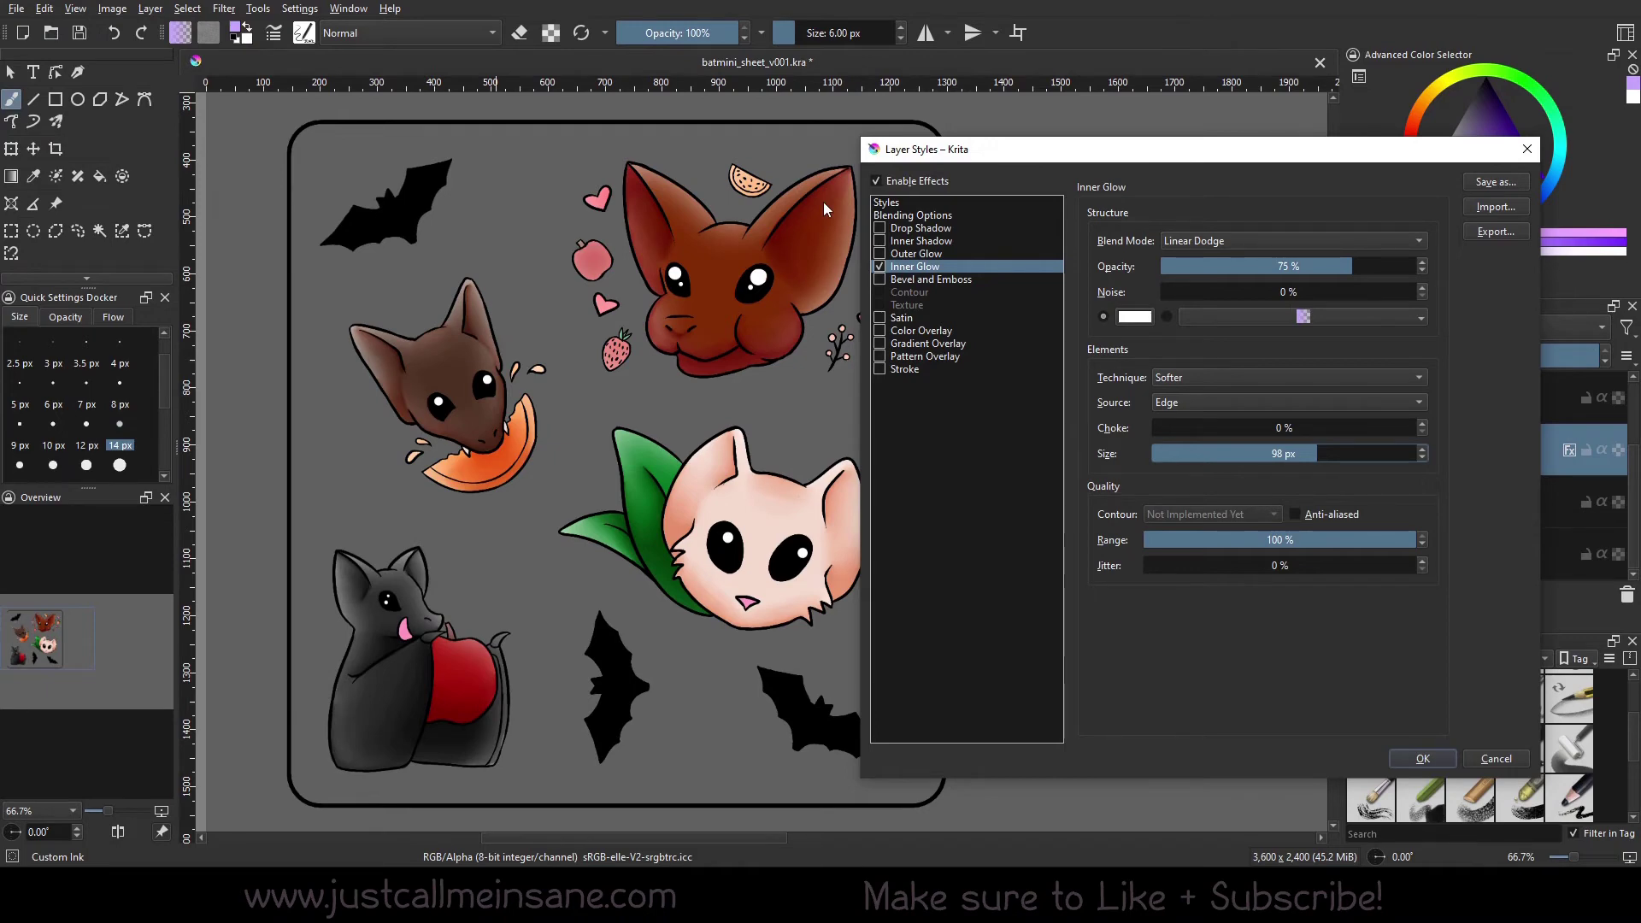
left_click(1138, 318)
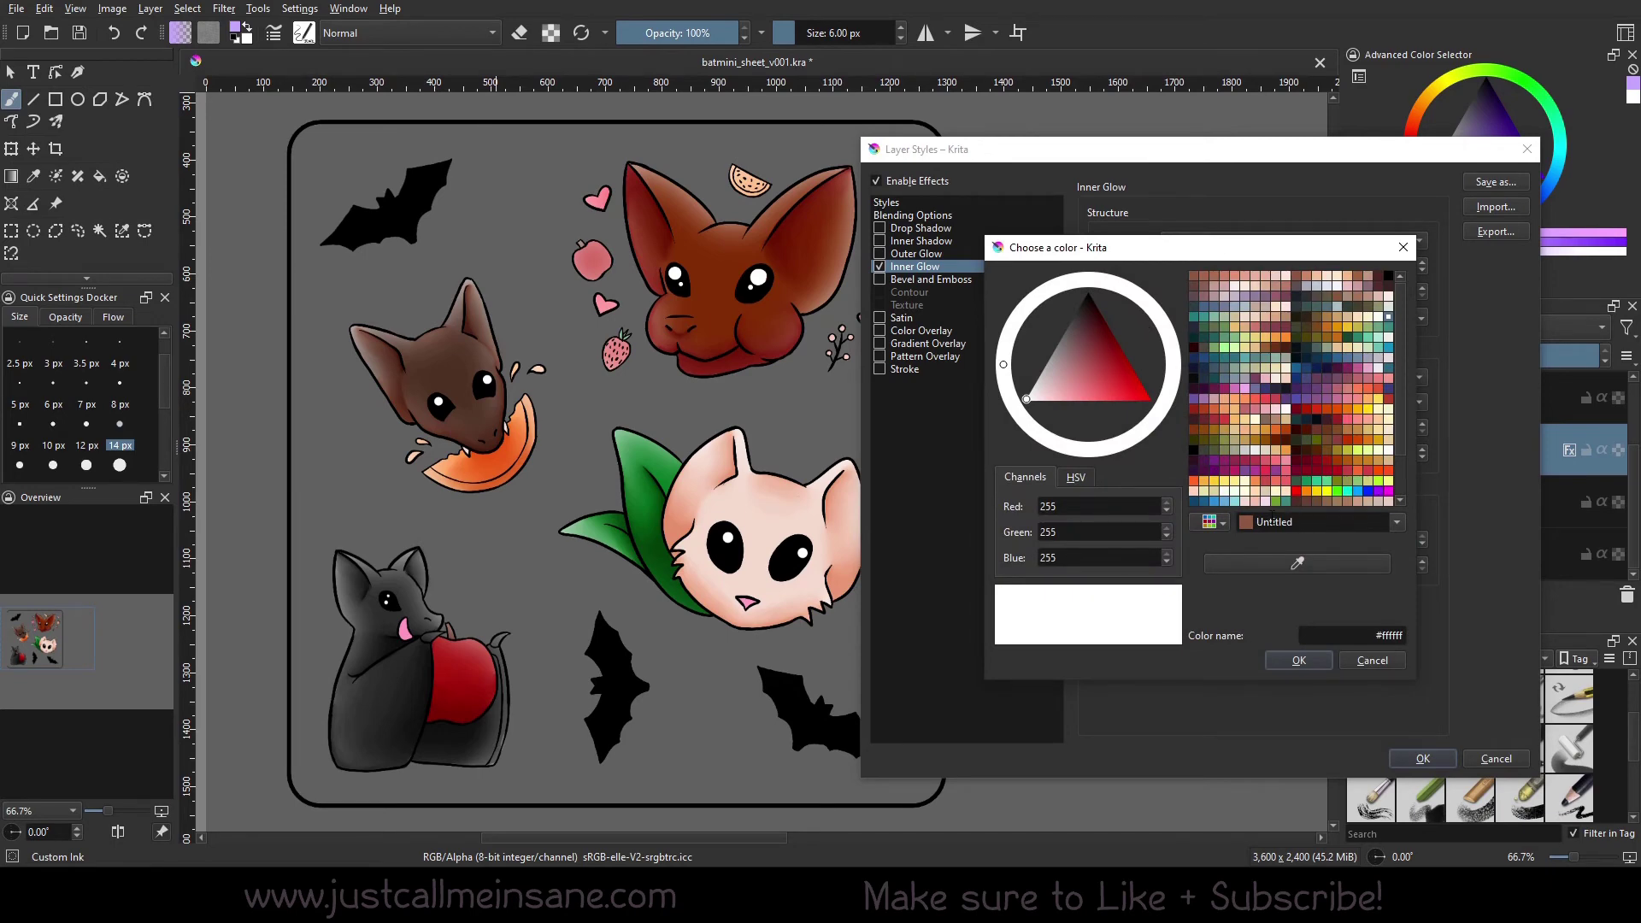
Set the Inner Glow colour to teal #79d2d9 and its opacity to 100%.
left_click(1247, 481)
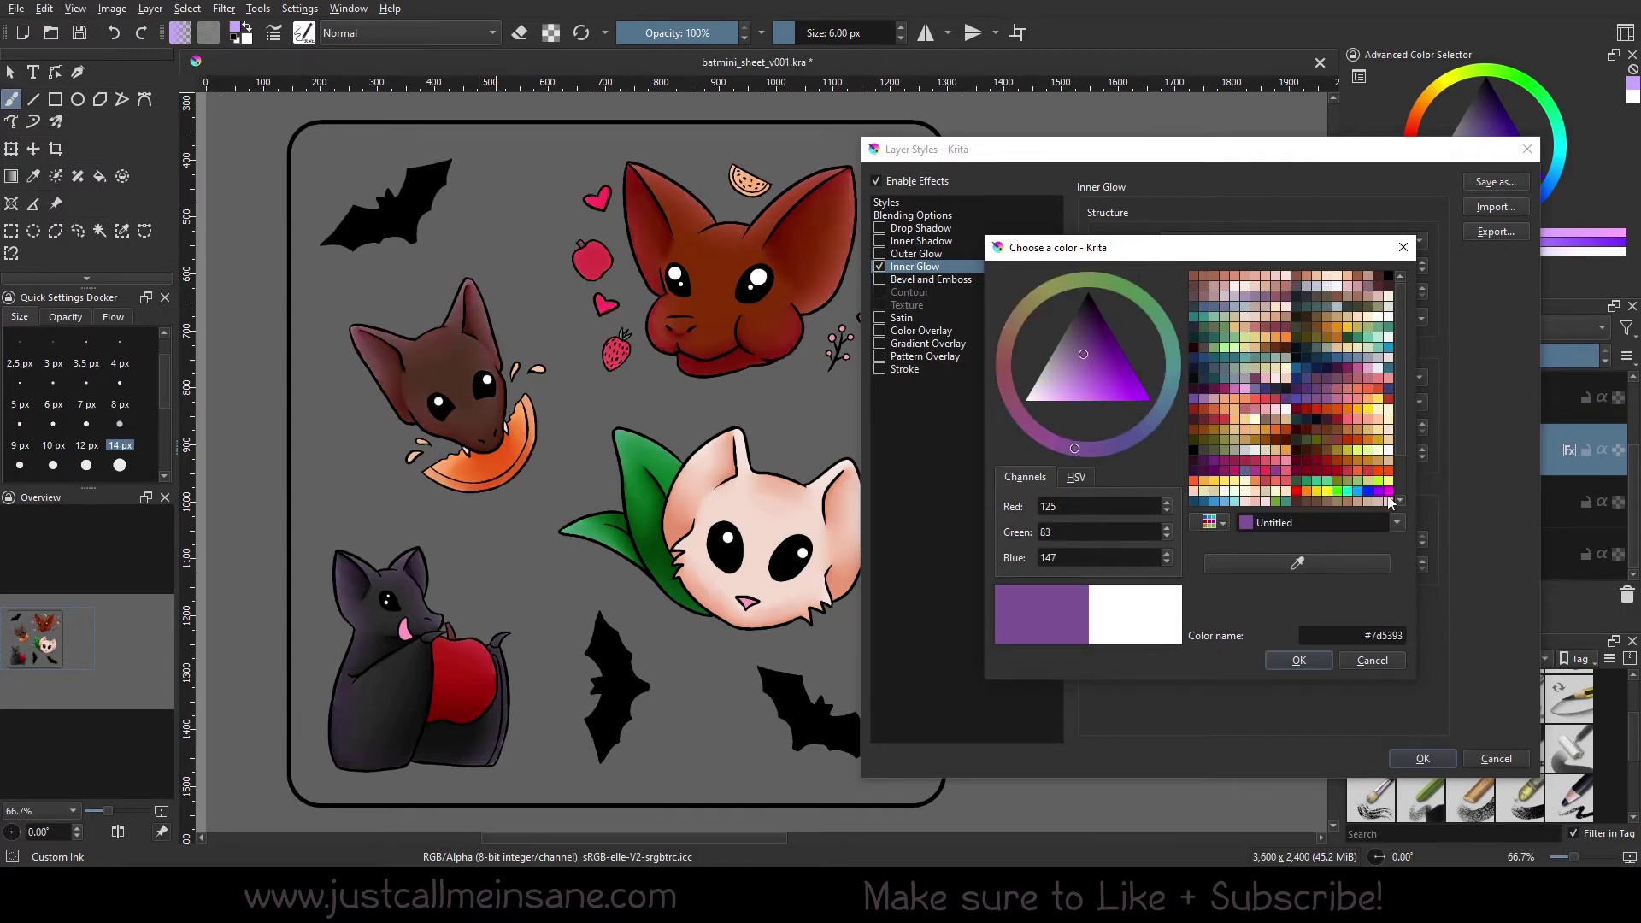
left_click(1250, 366)
left_click(1082, 385)
left_click(1298, 660)
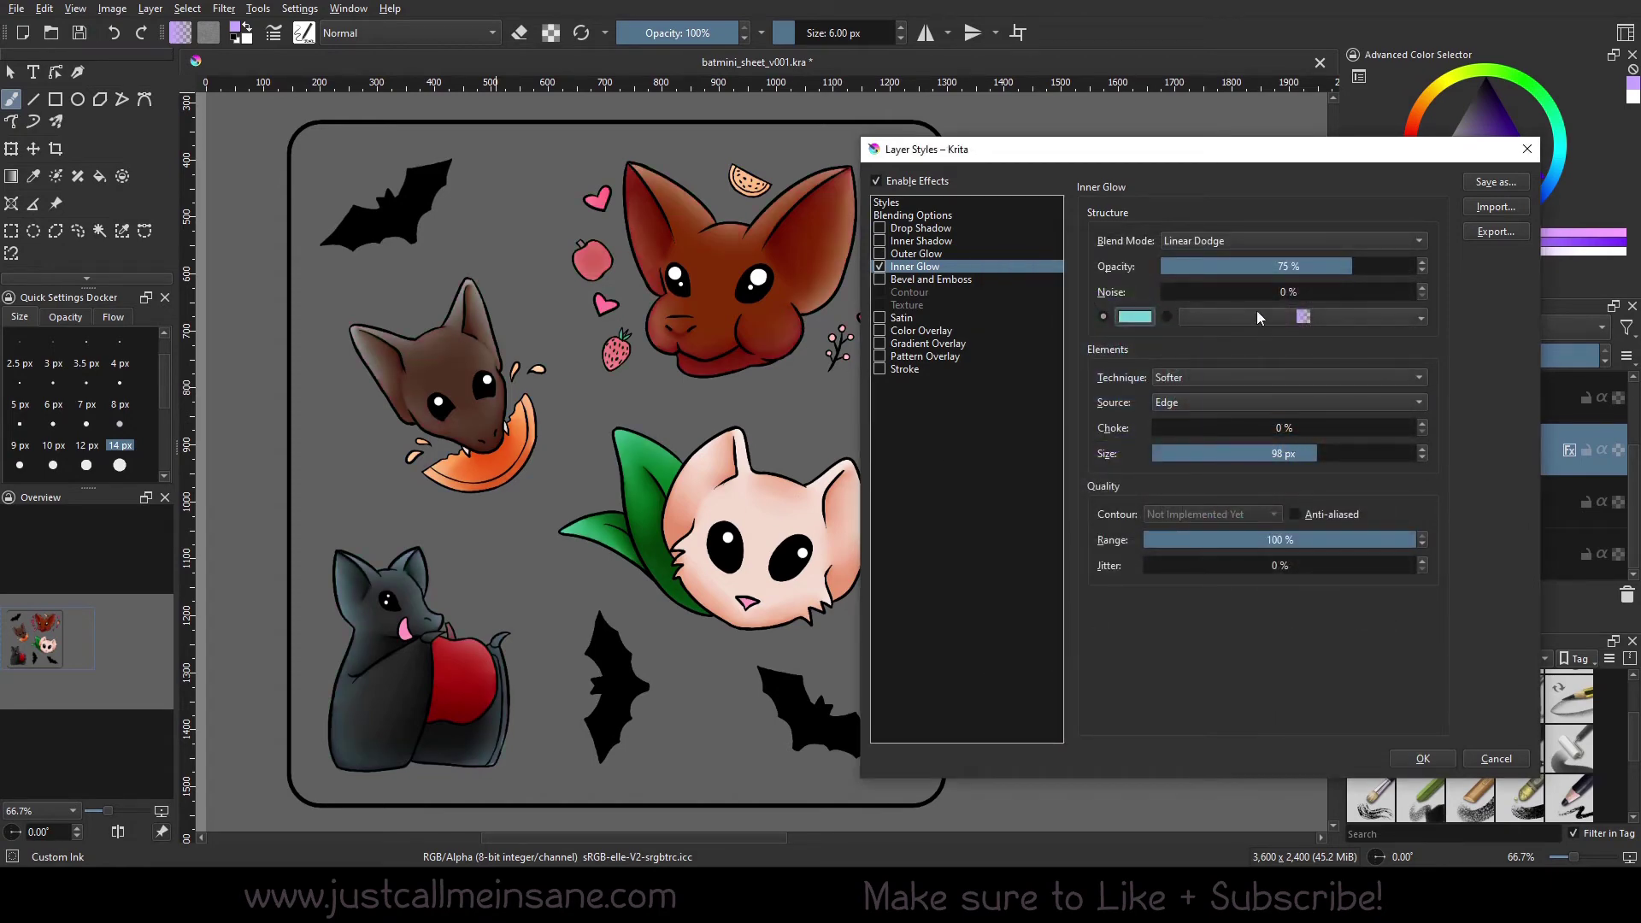
left_click_drag(1372, 272, 1429, 268)
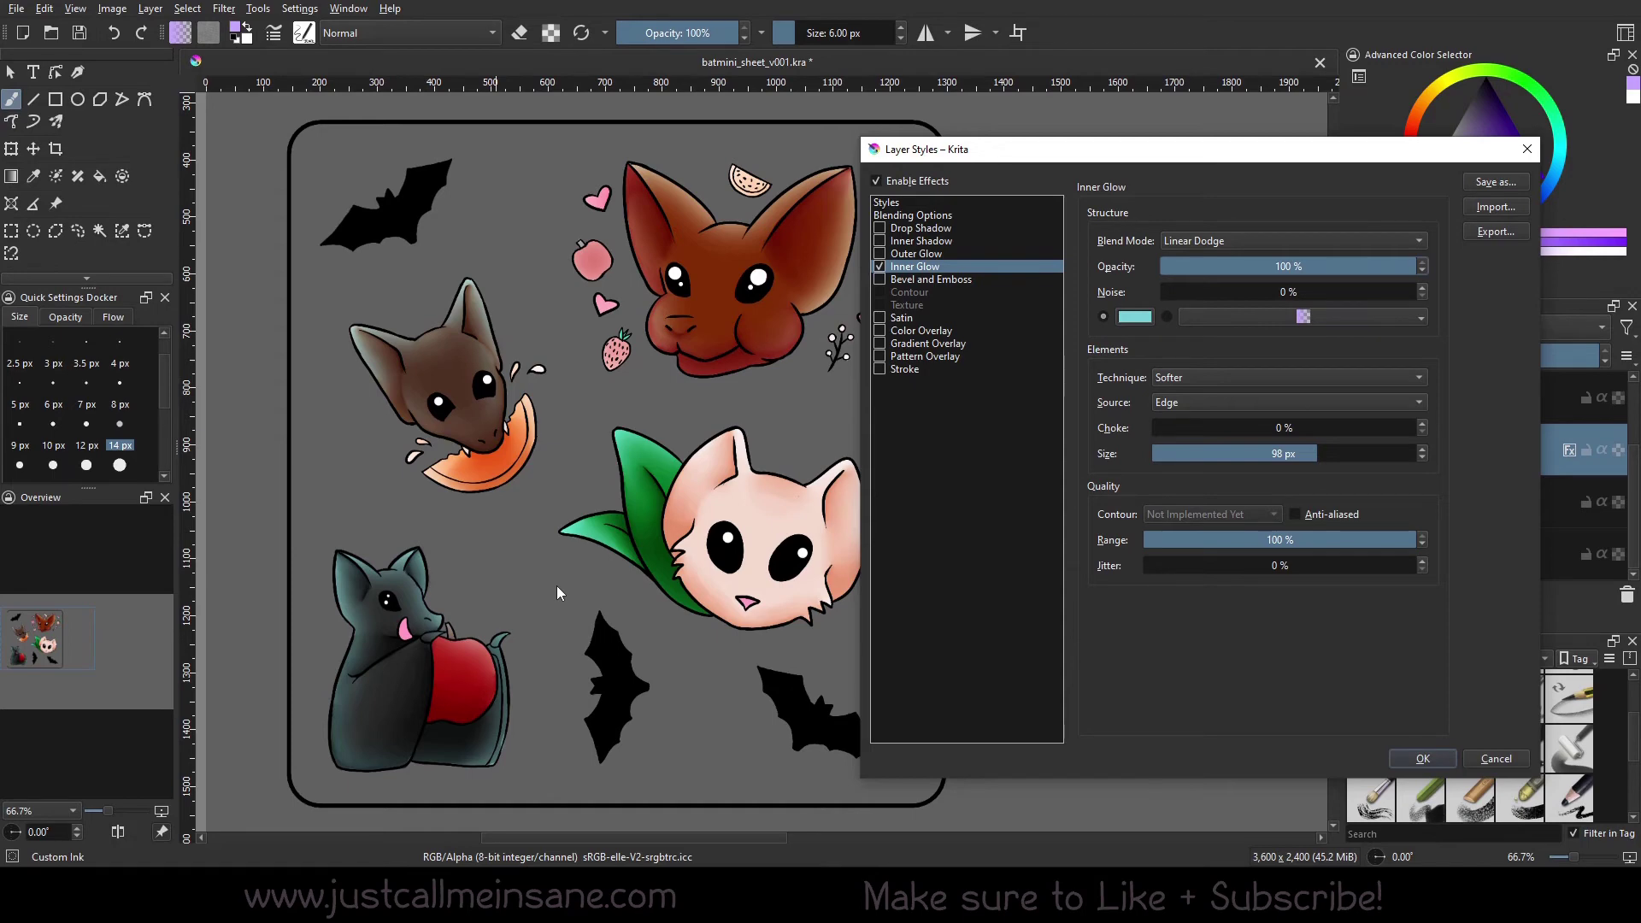
Give the Inner Glow the CustomHolo rainbow gradient, 35% noise and 48% opacity.
left_click(1167, 316)
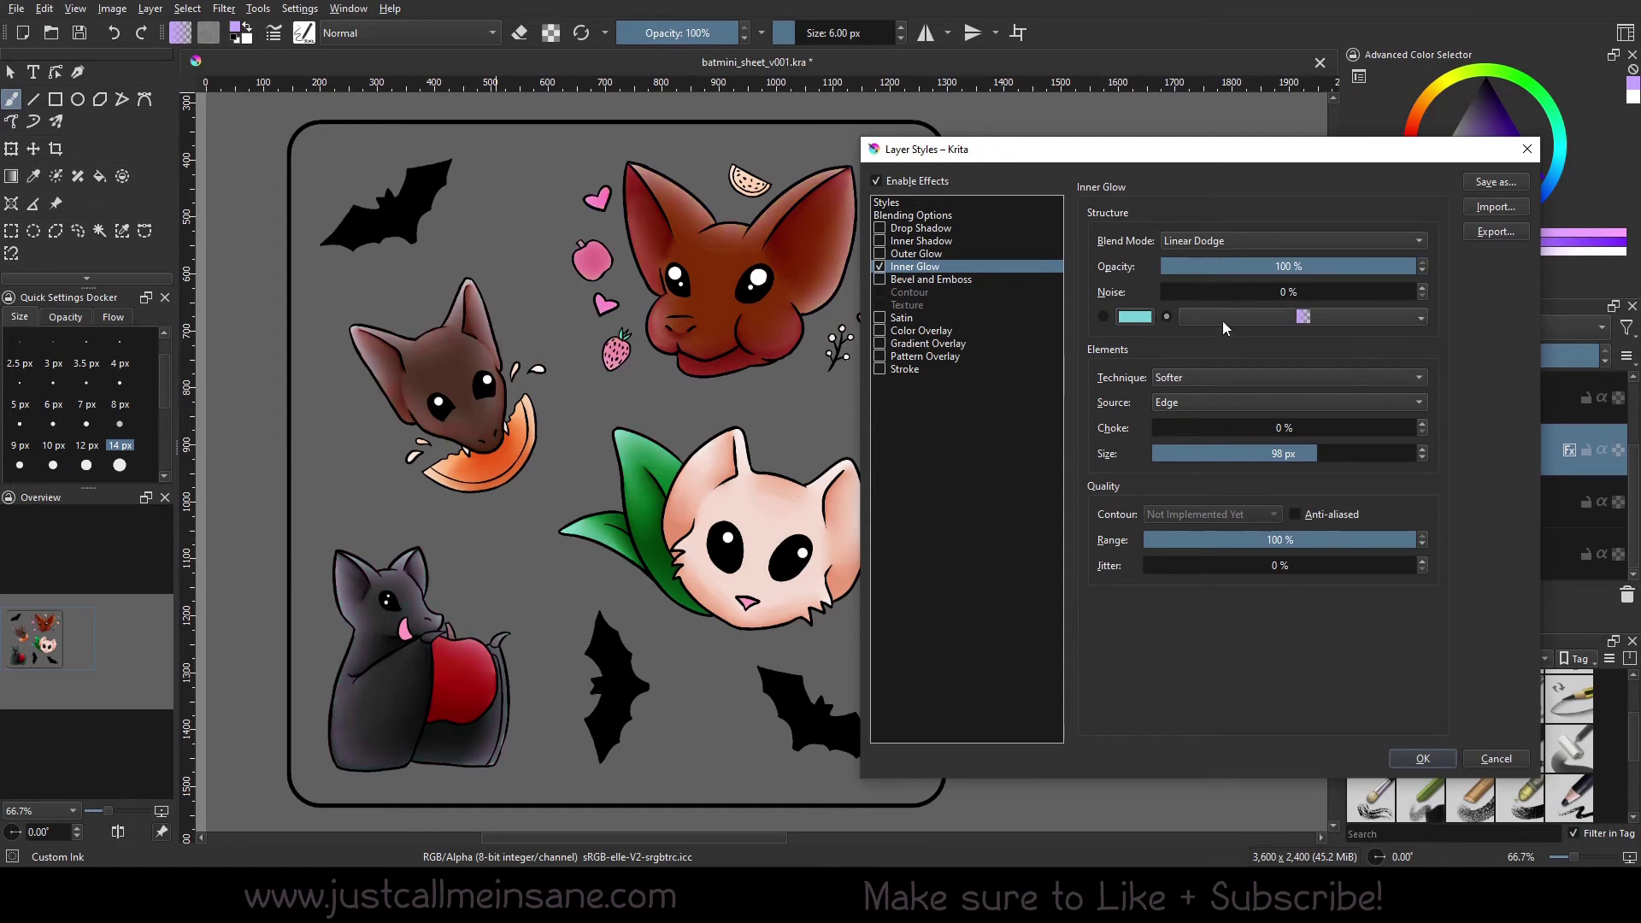
left_click(1222, 321)
left_click(1331, 453)
left_click(1324, 672)
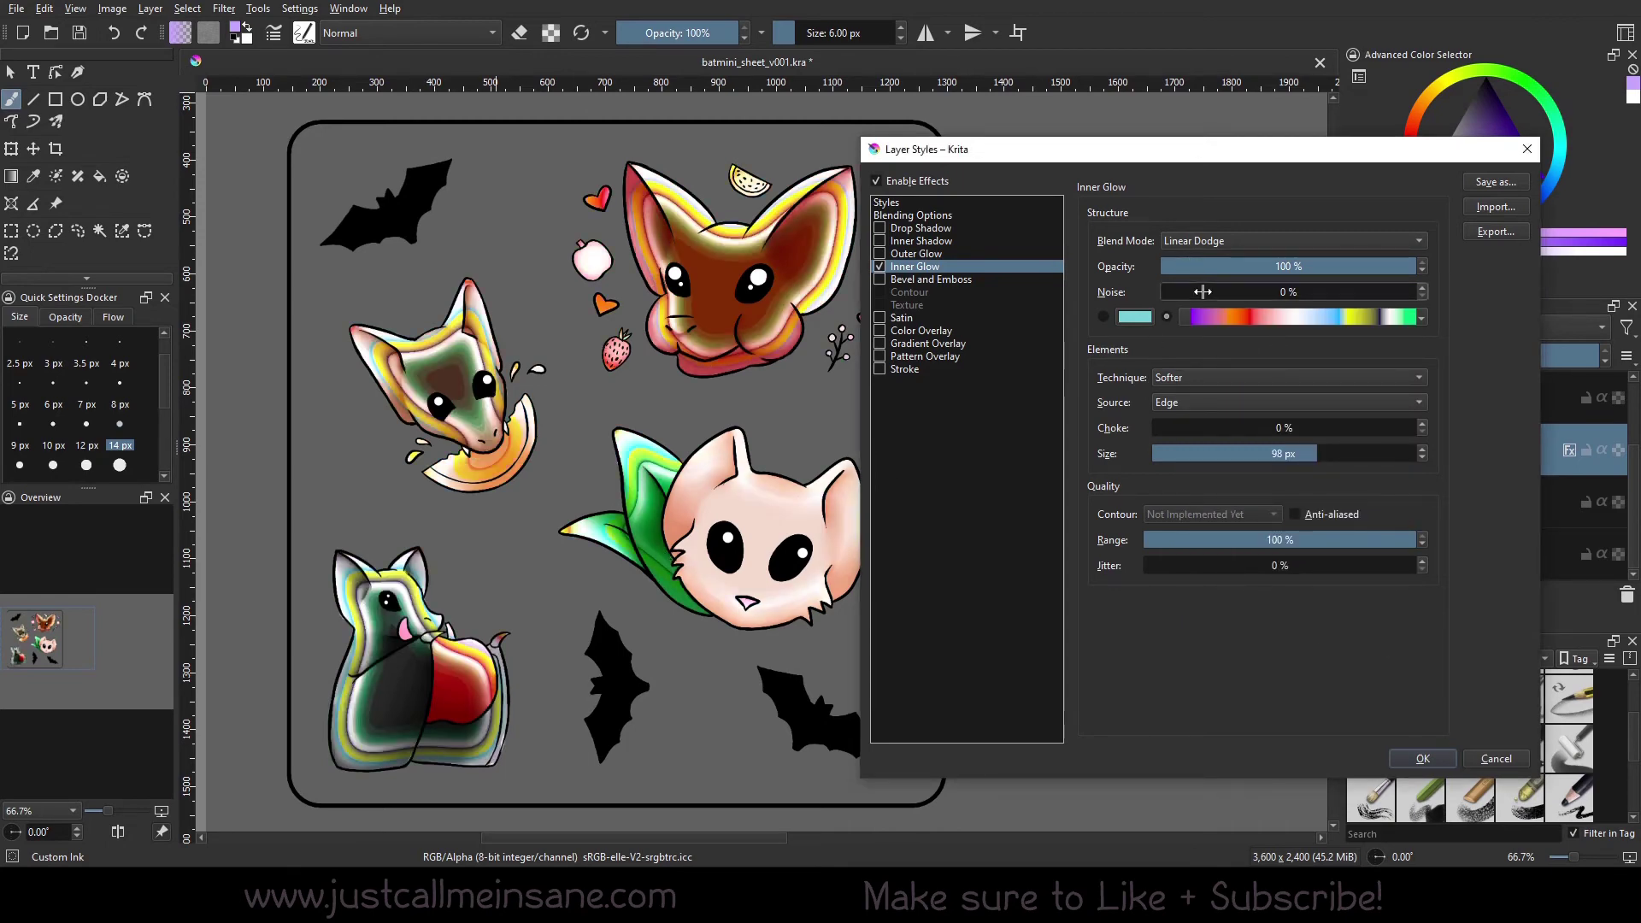
left_click_drag(1171, 288, 1253, 295)
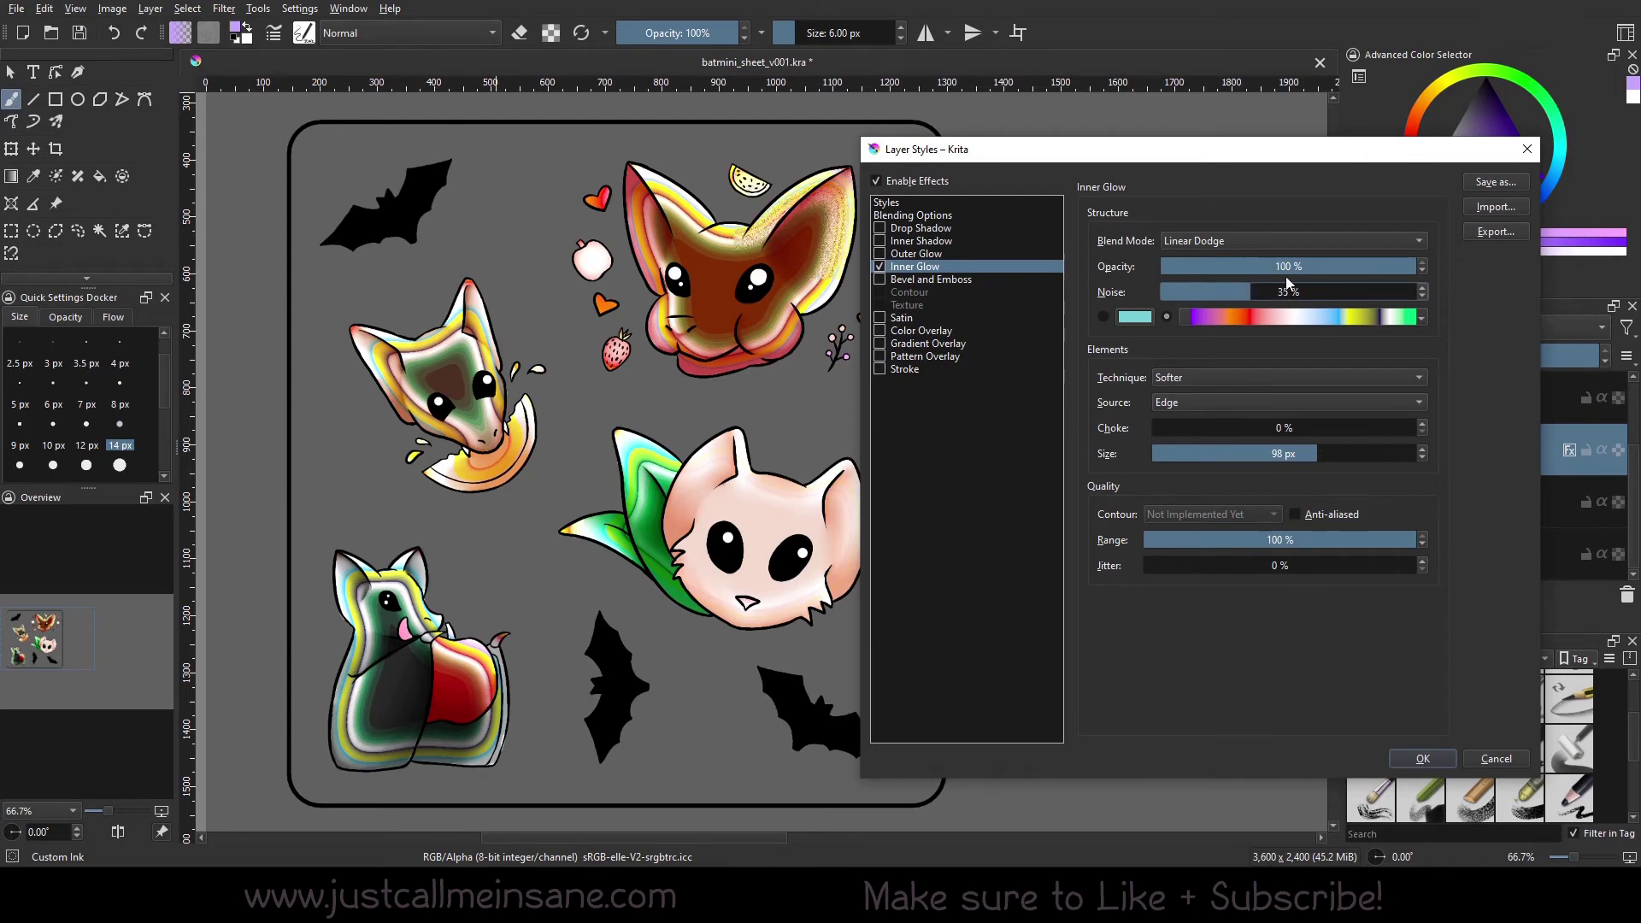
left_click(1253, 268)
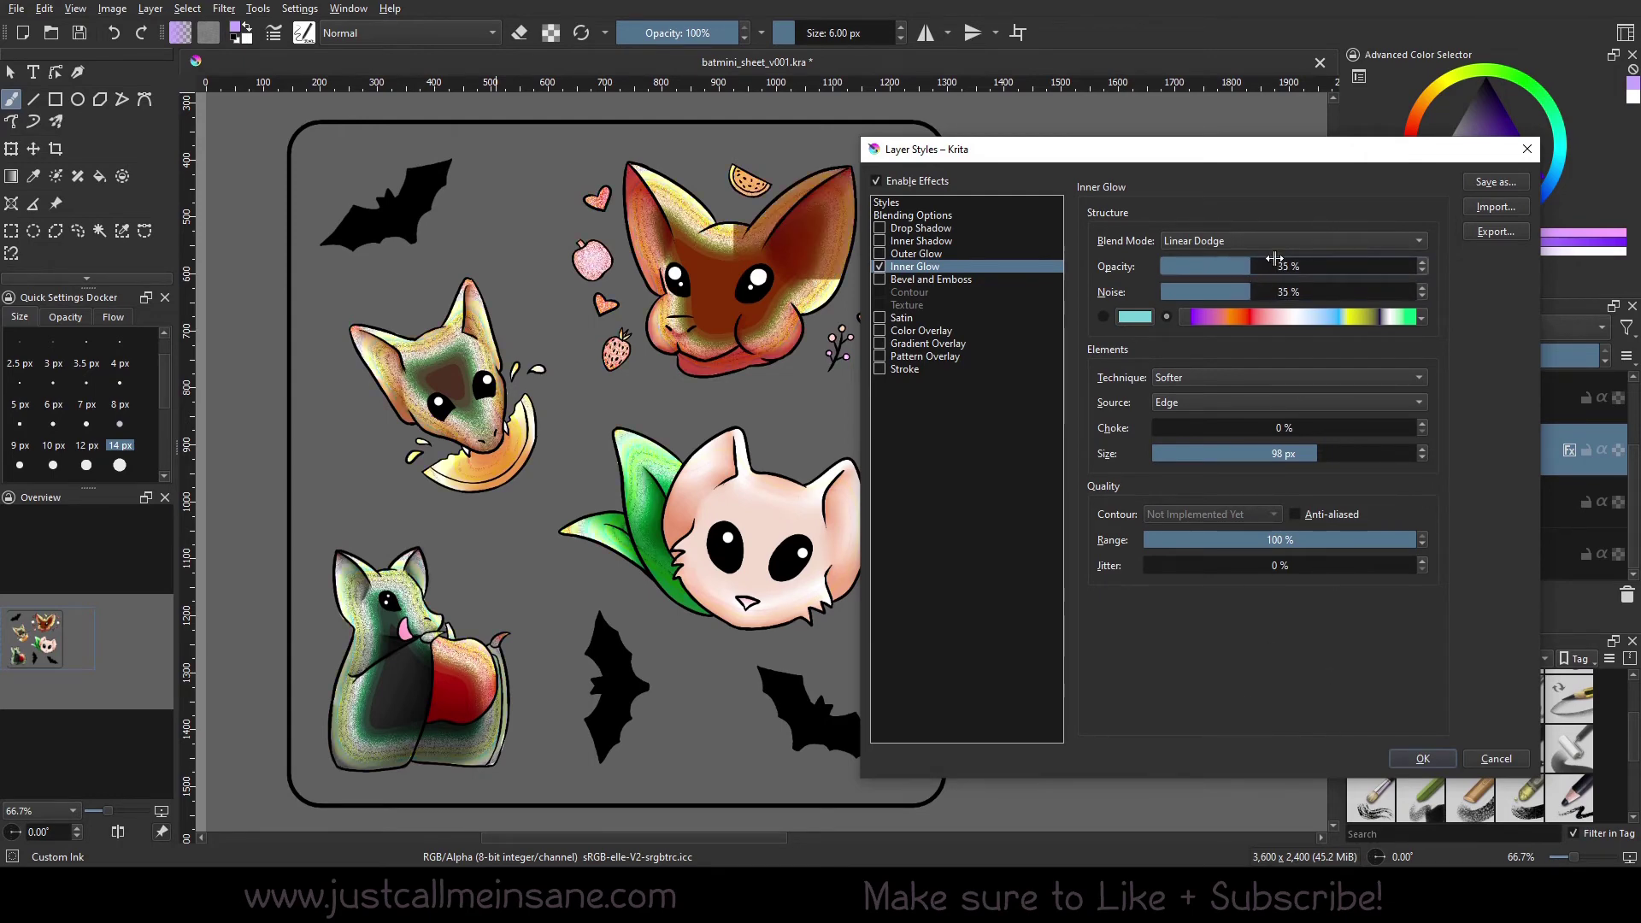
left_click(1283, 266)
left_click(1304, 240)
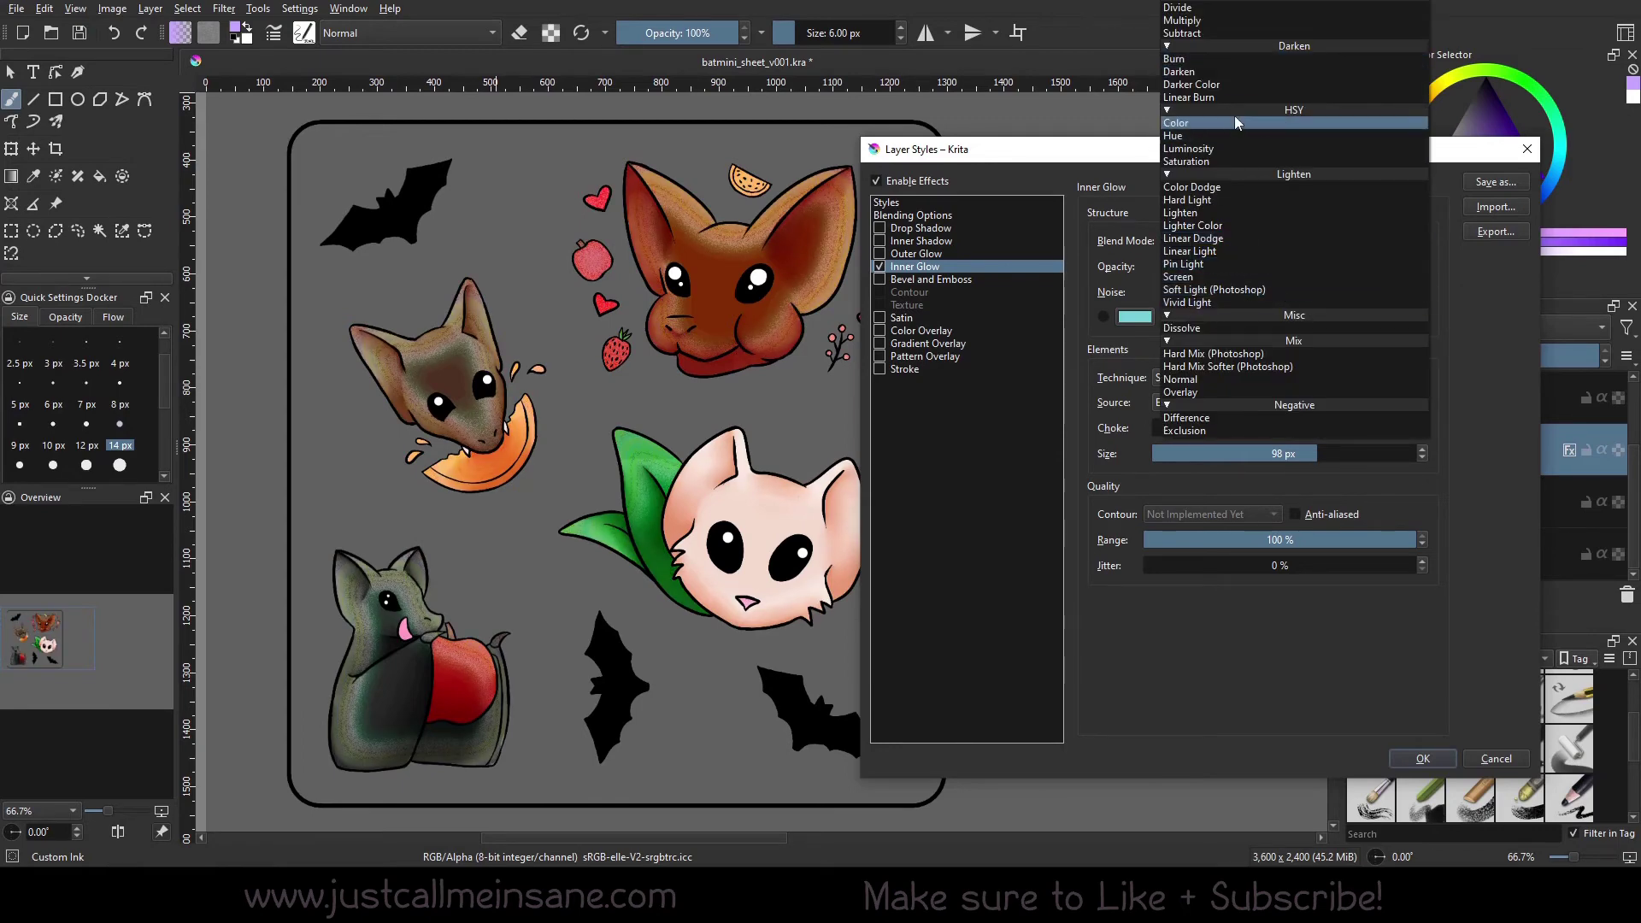
Try Overlay as the Inner Glow blend mode, then settle on Hard Light.
left_click(1224, 391)
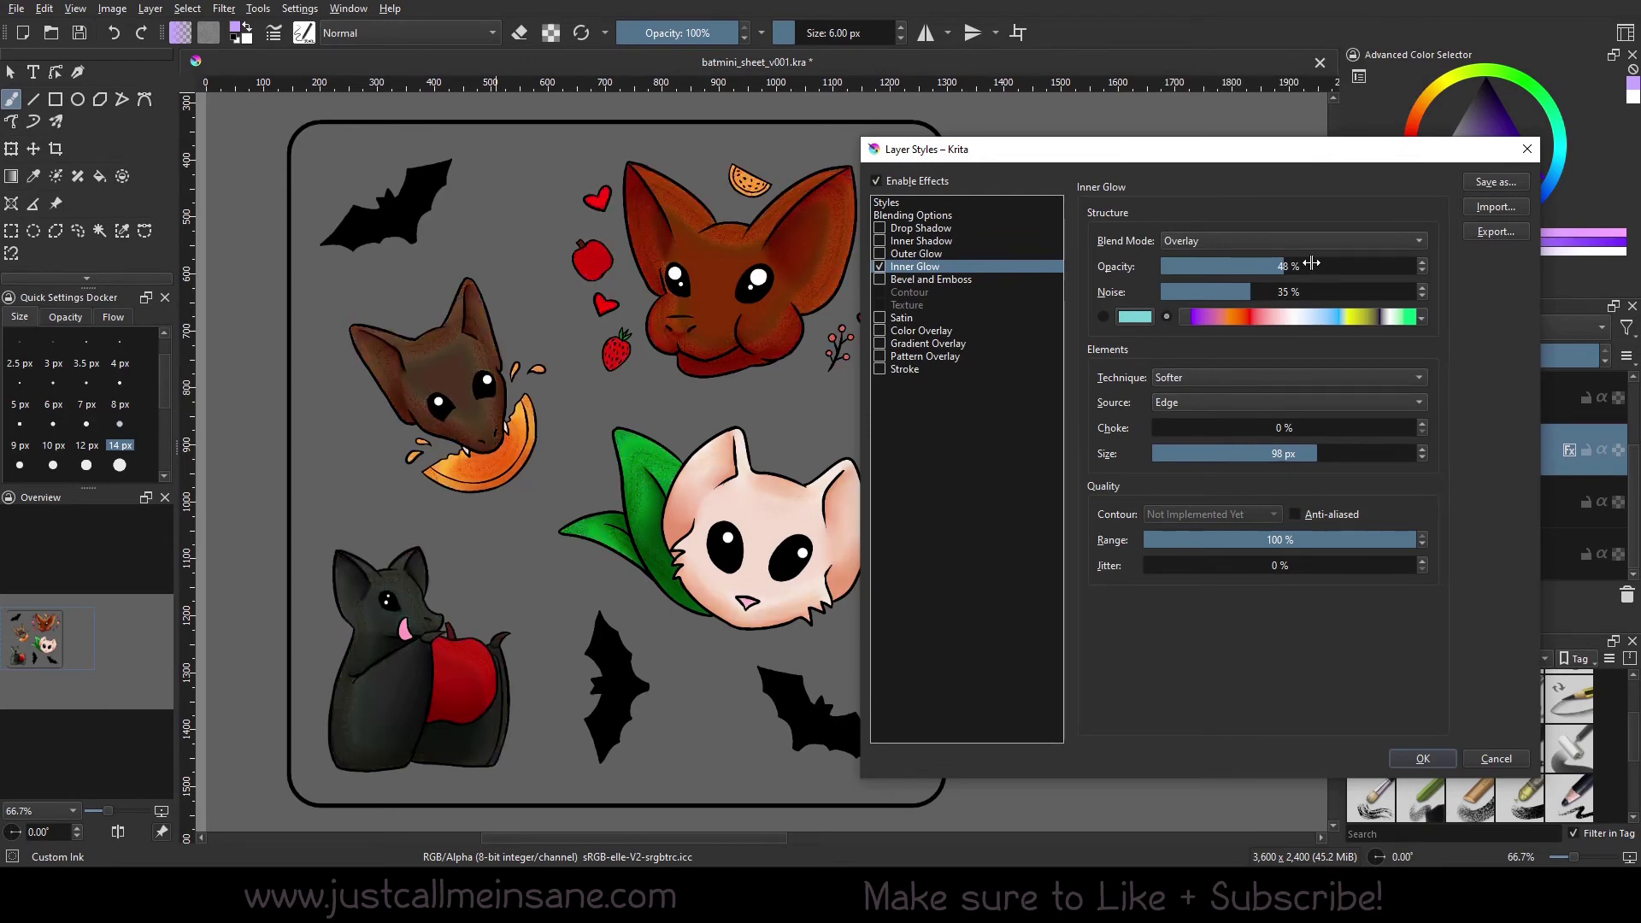
left_click(1296, 240)
left_click(1285, 197)
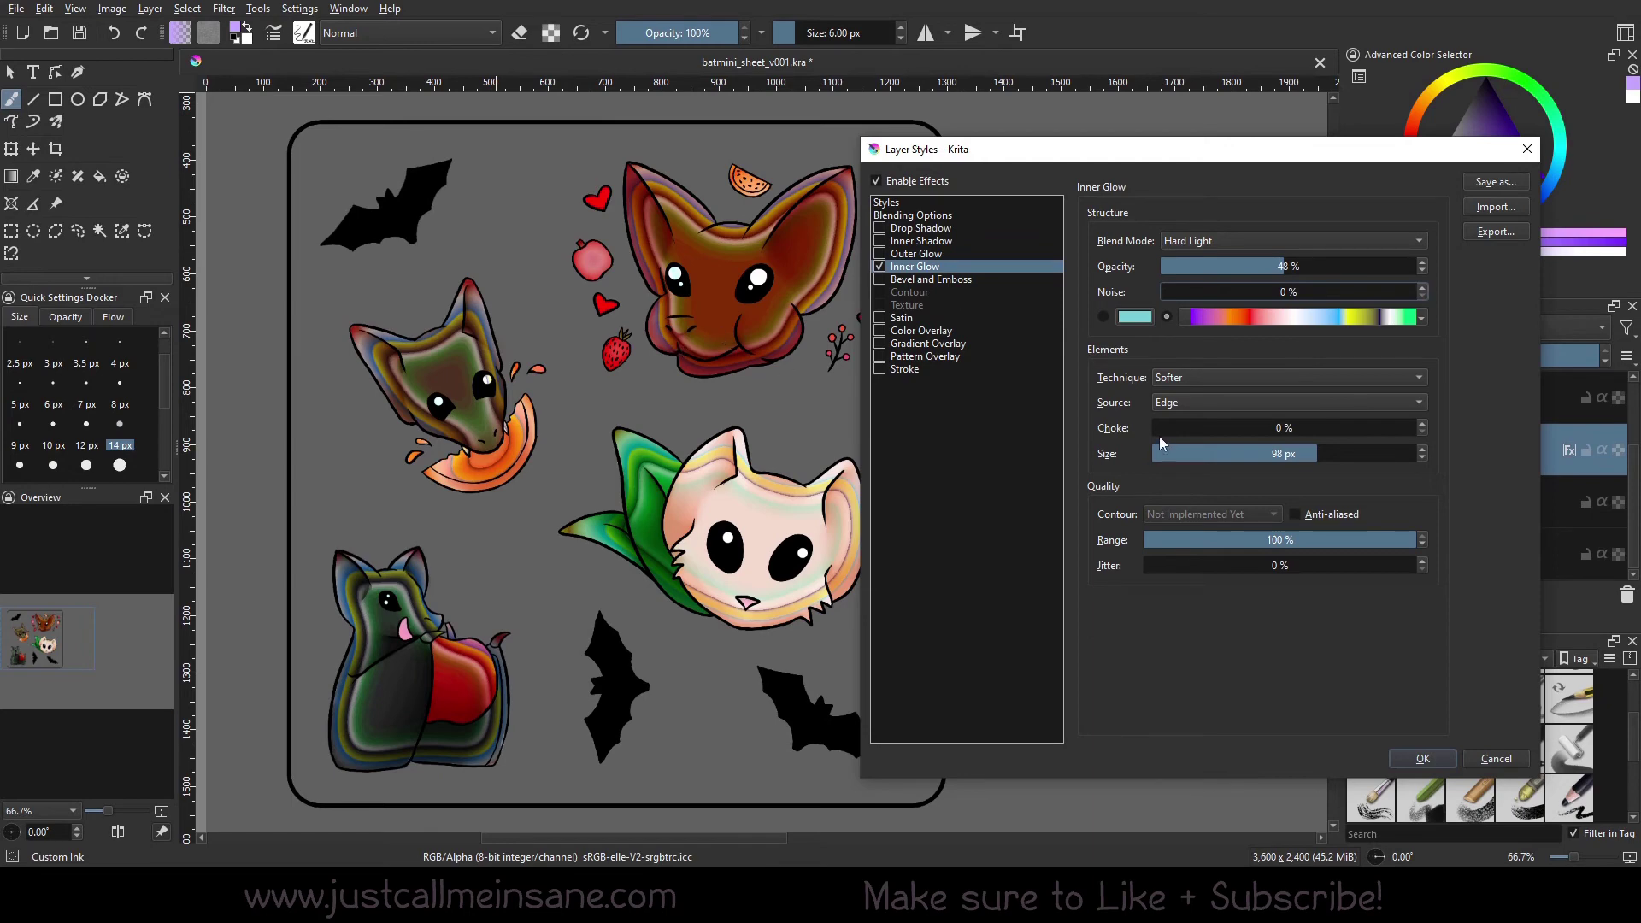
Keep the Softer technique, test Center then restore Edge as source, and set choke to 37%.
left_click(1188, 378)
left_click(1193, 377)
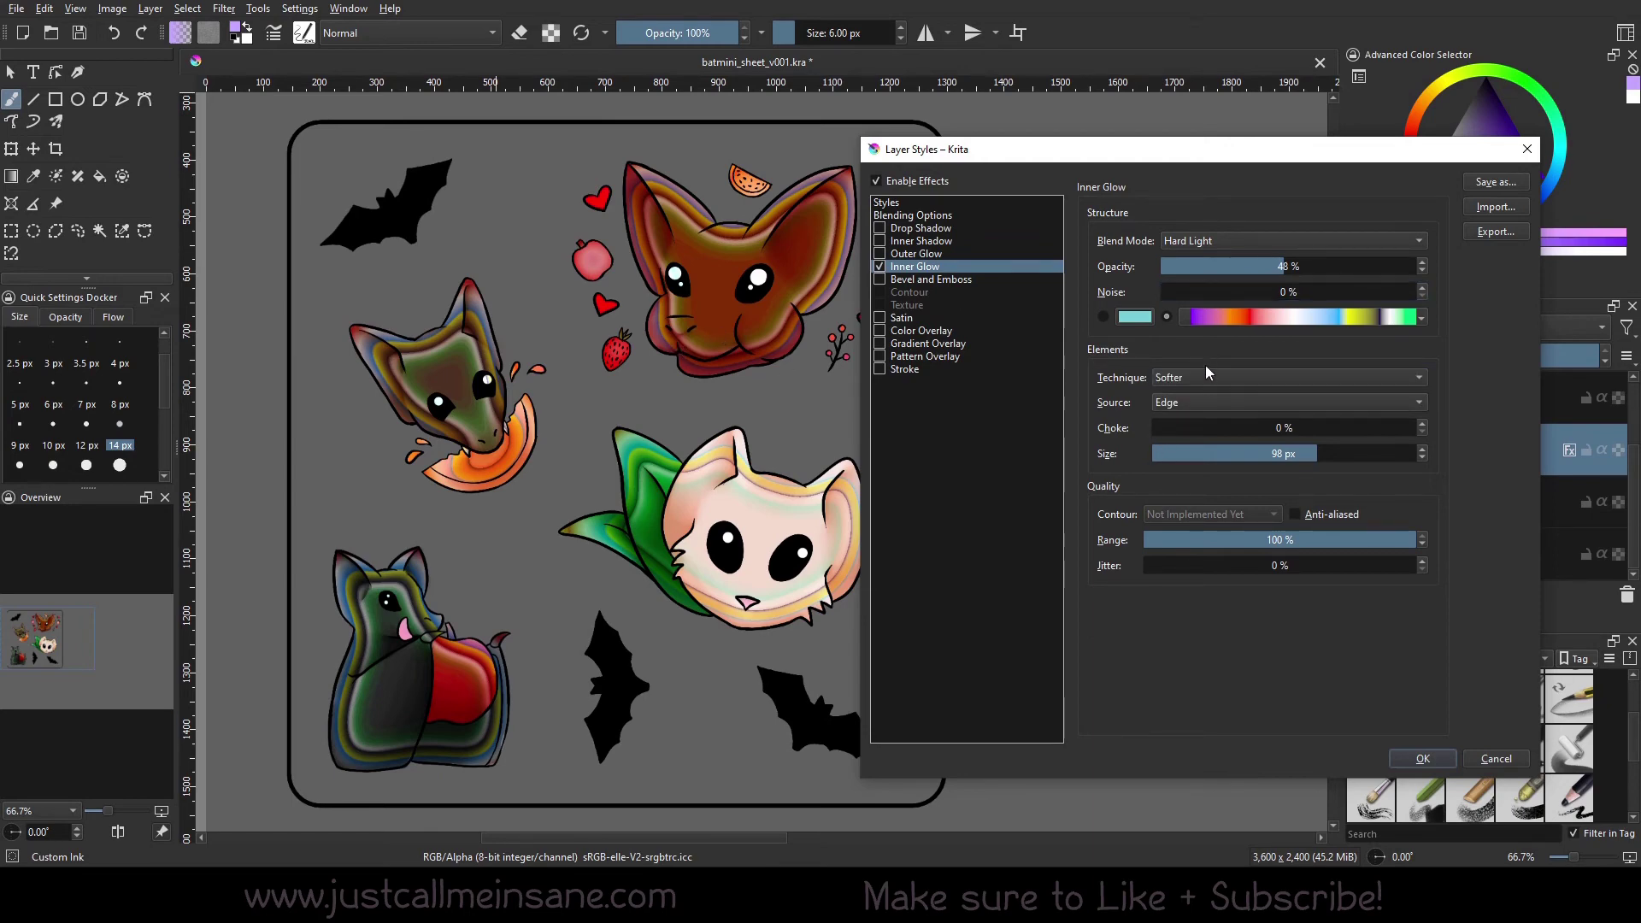
left_click(1204, 402)
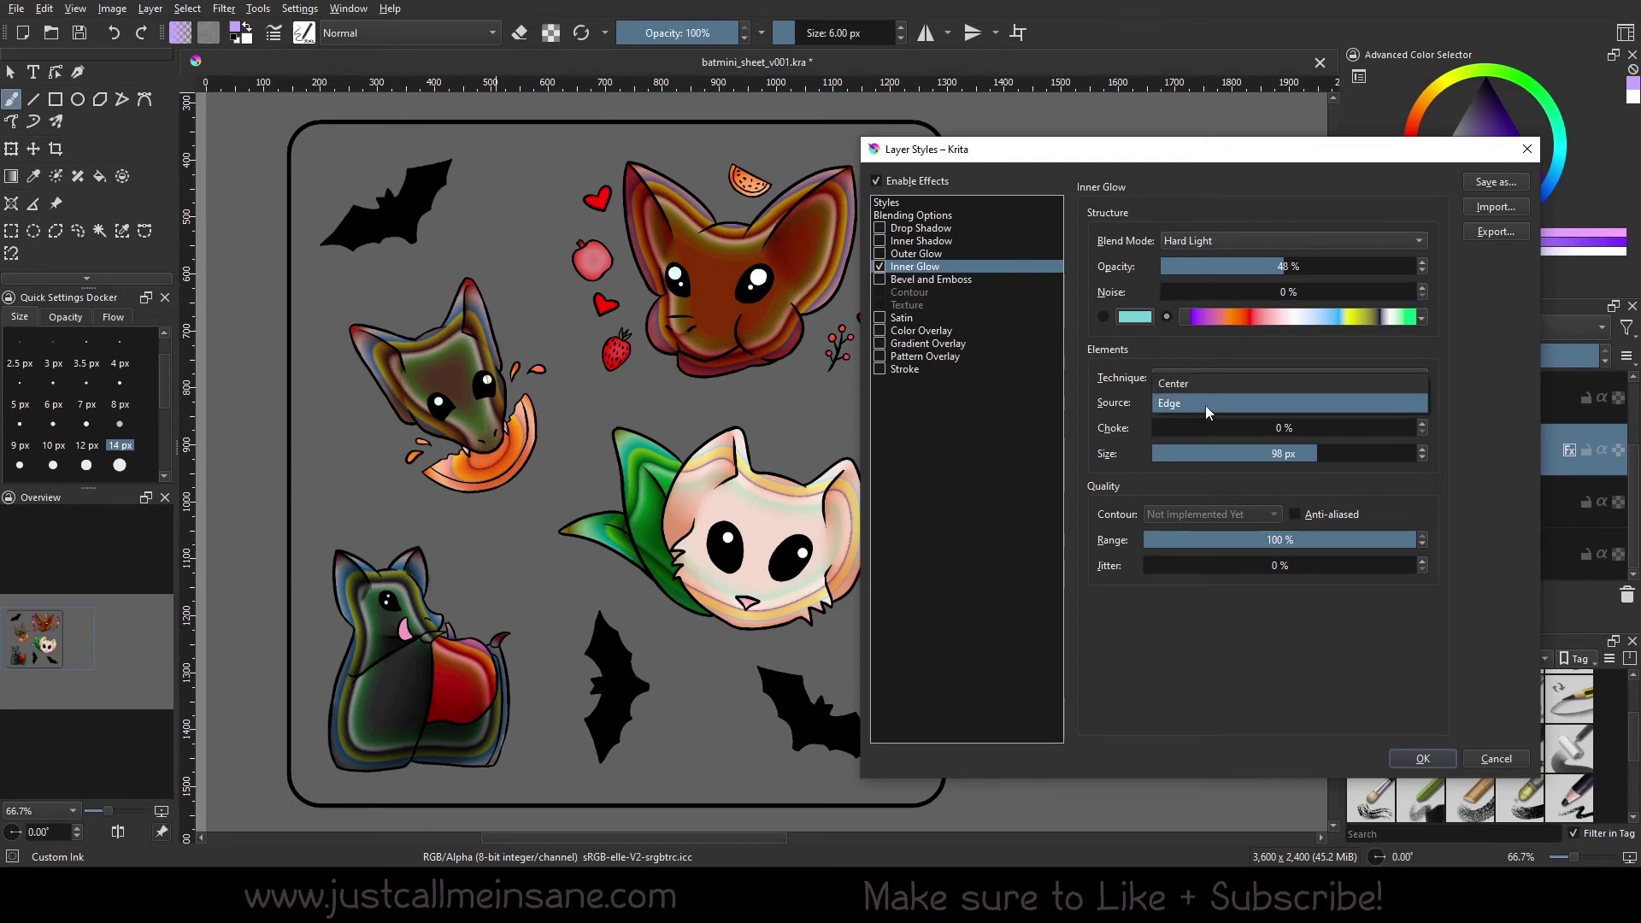
left_click(1202, 383)
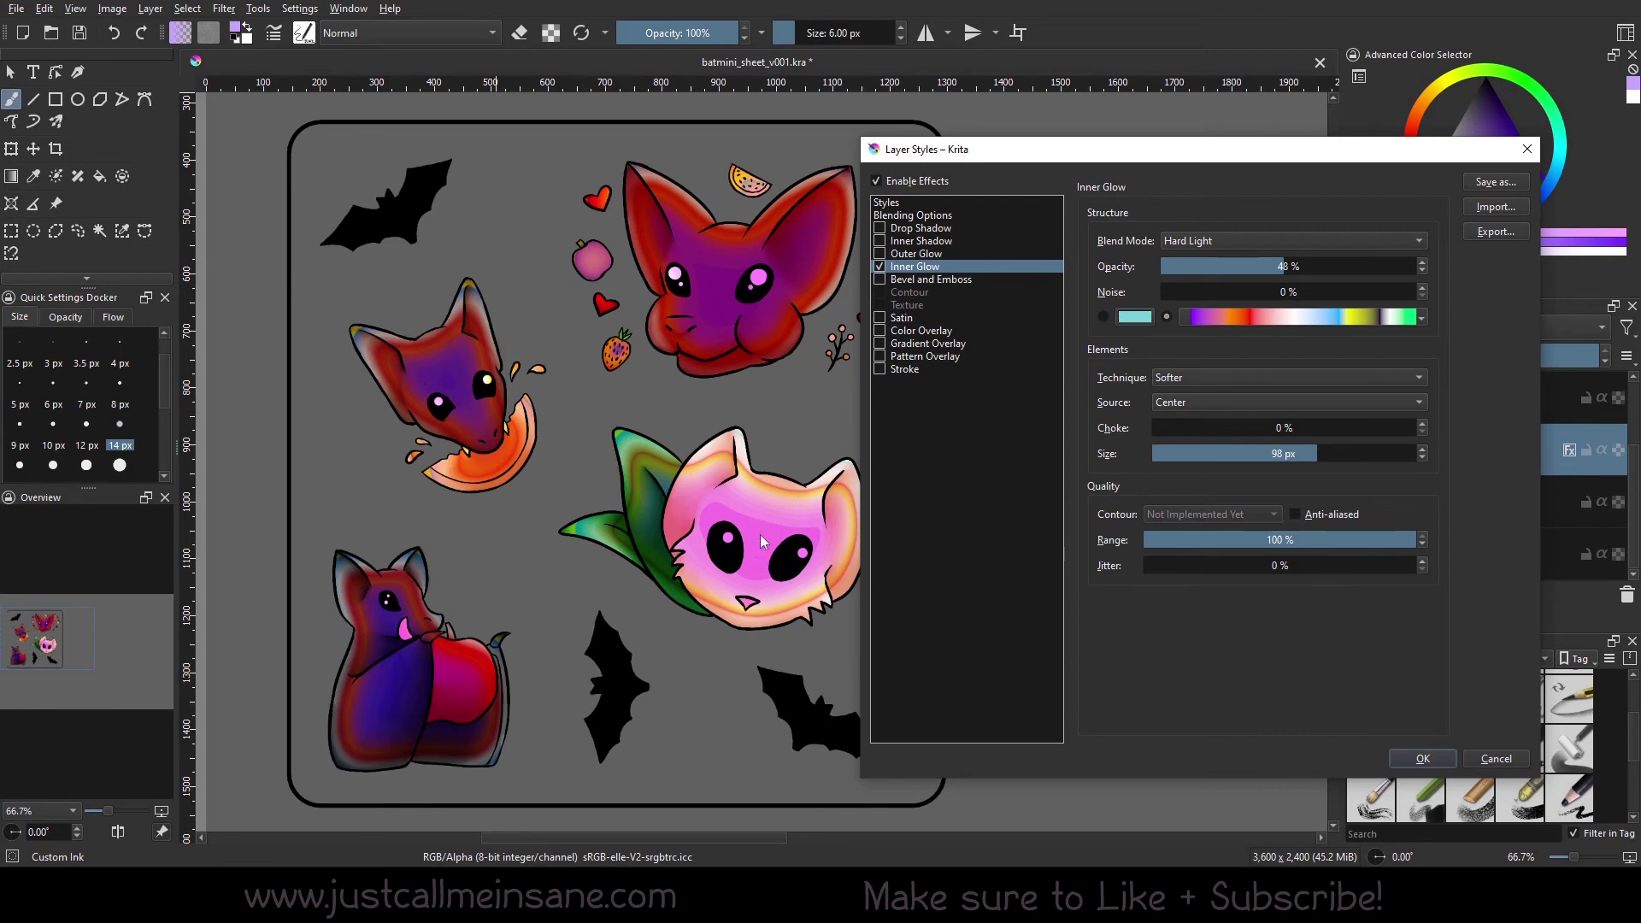
left_click(1215, 403)
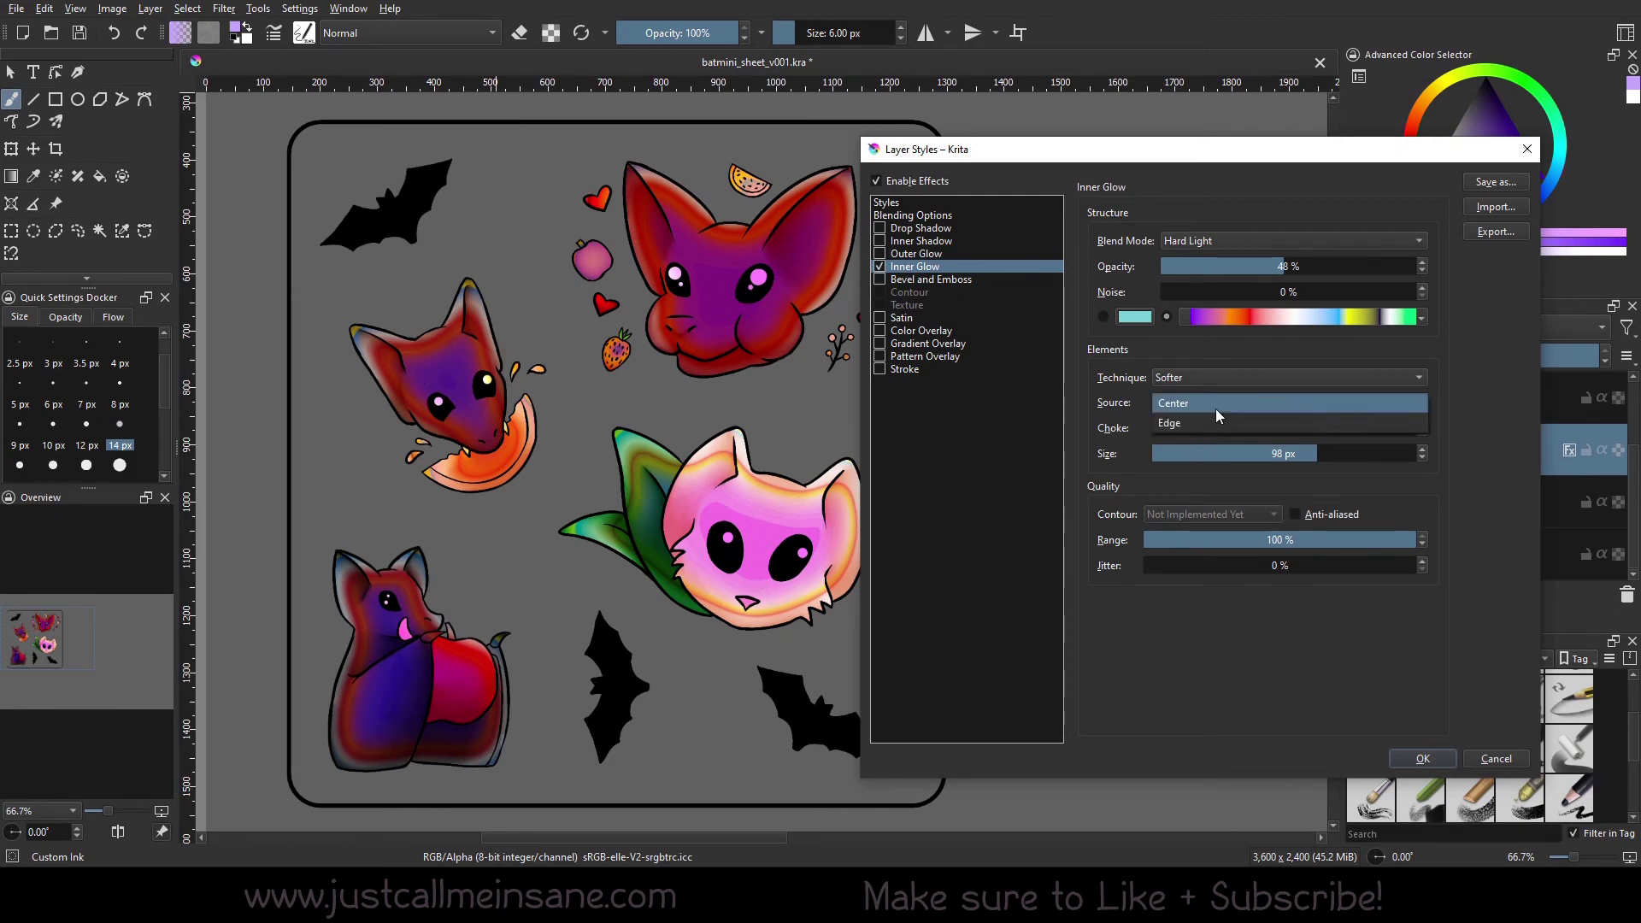
left_click(1215, 418)
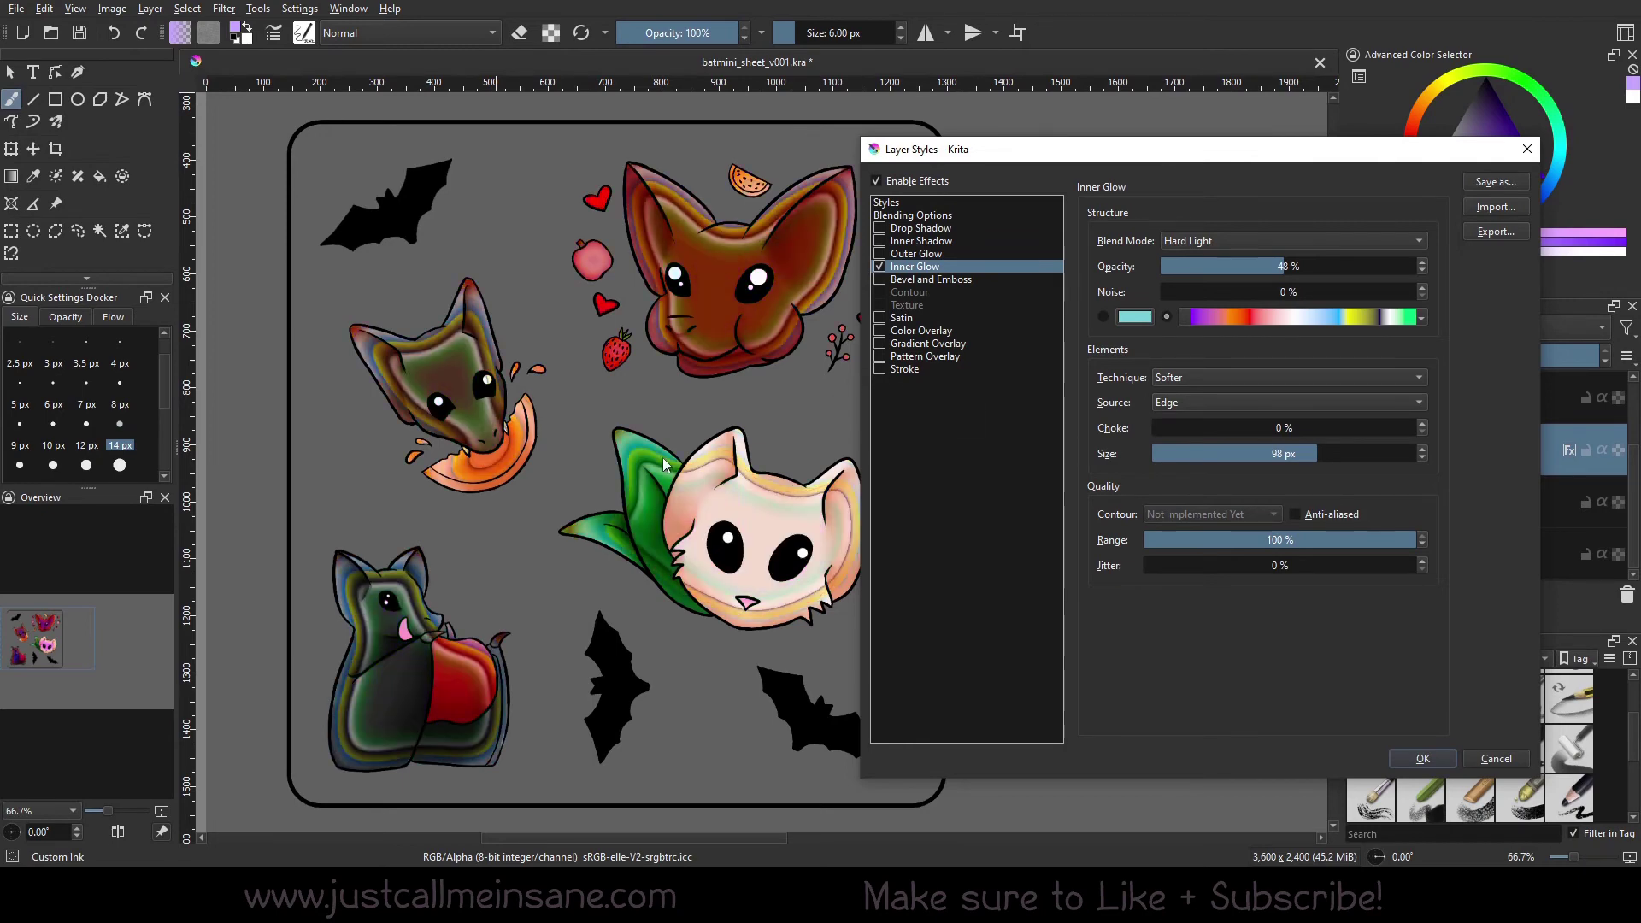
left_click(1250, 425)
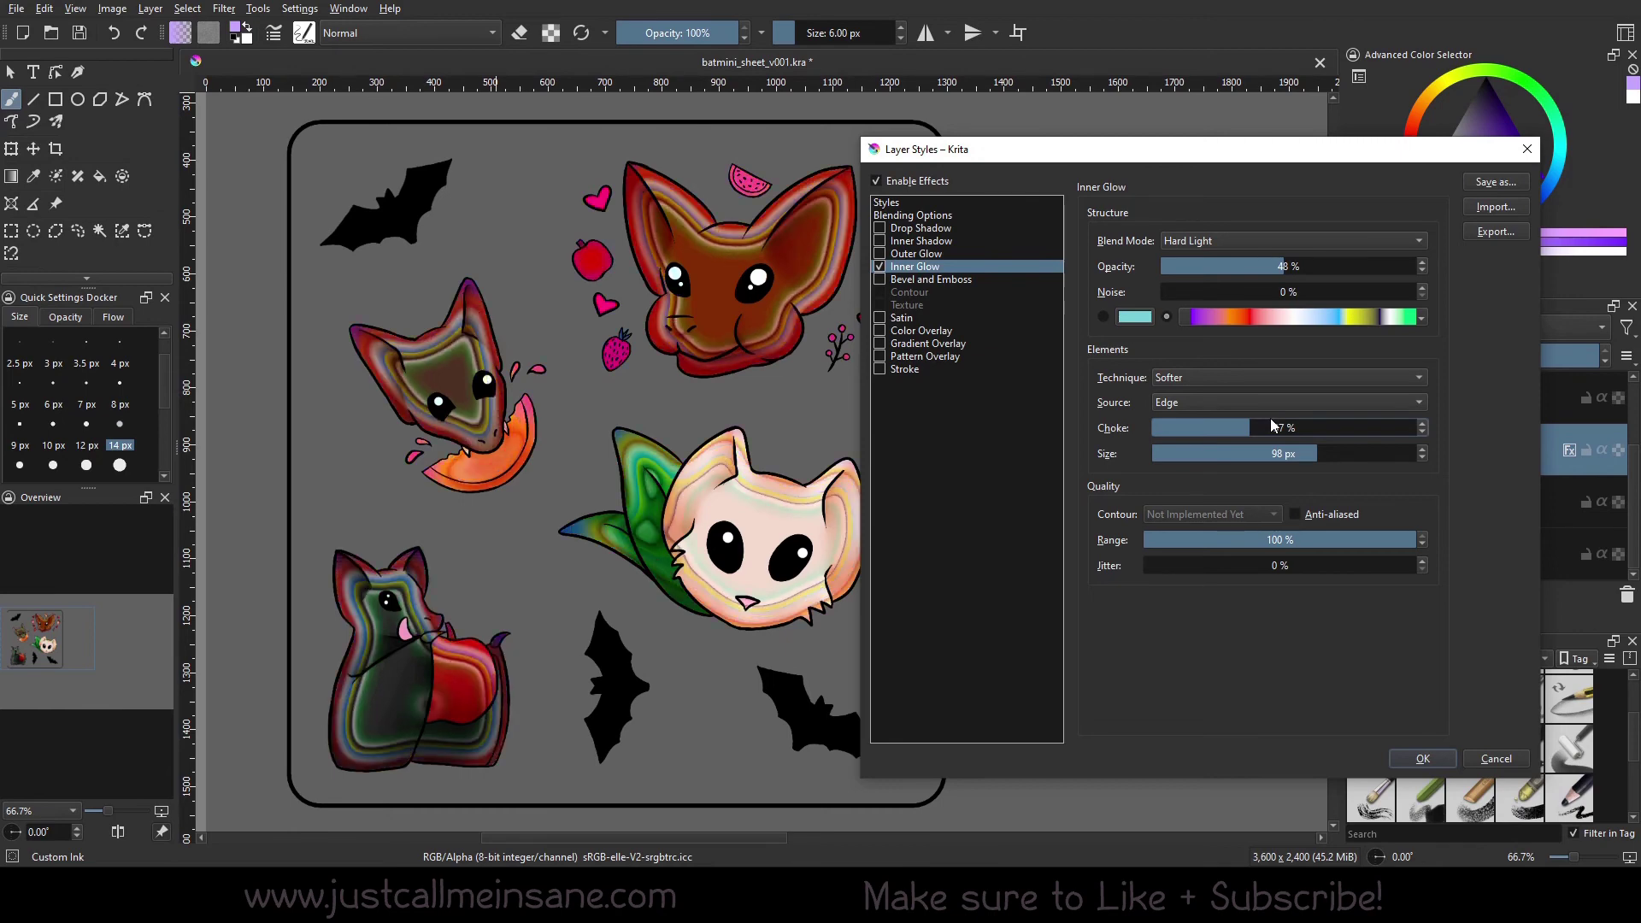
Push the Inner Glow choke up to 74% and beyond, then drag it back to 0%.
left_click_drag(1271, 423, 1401, 428)
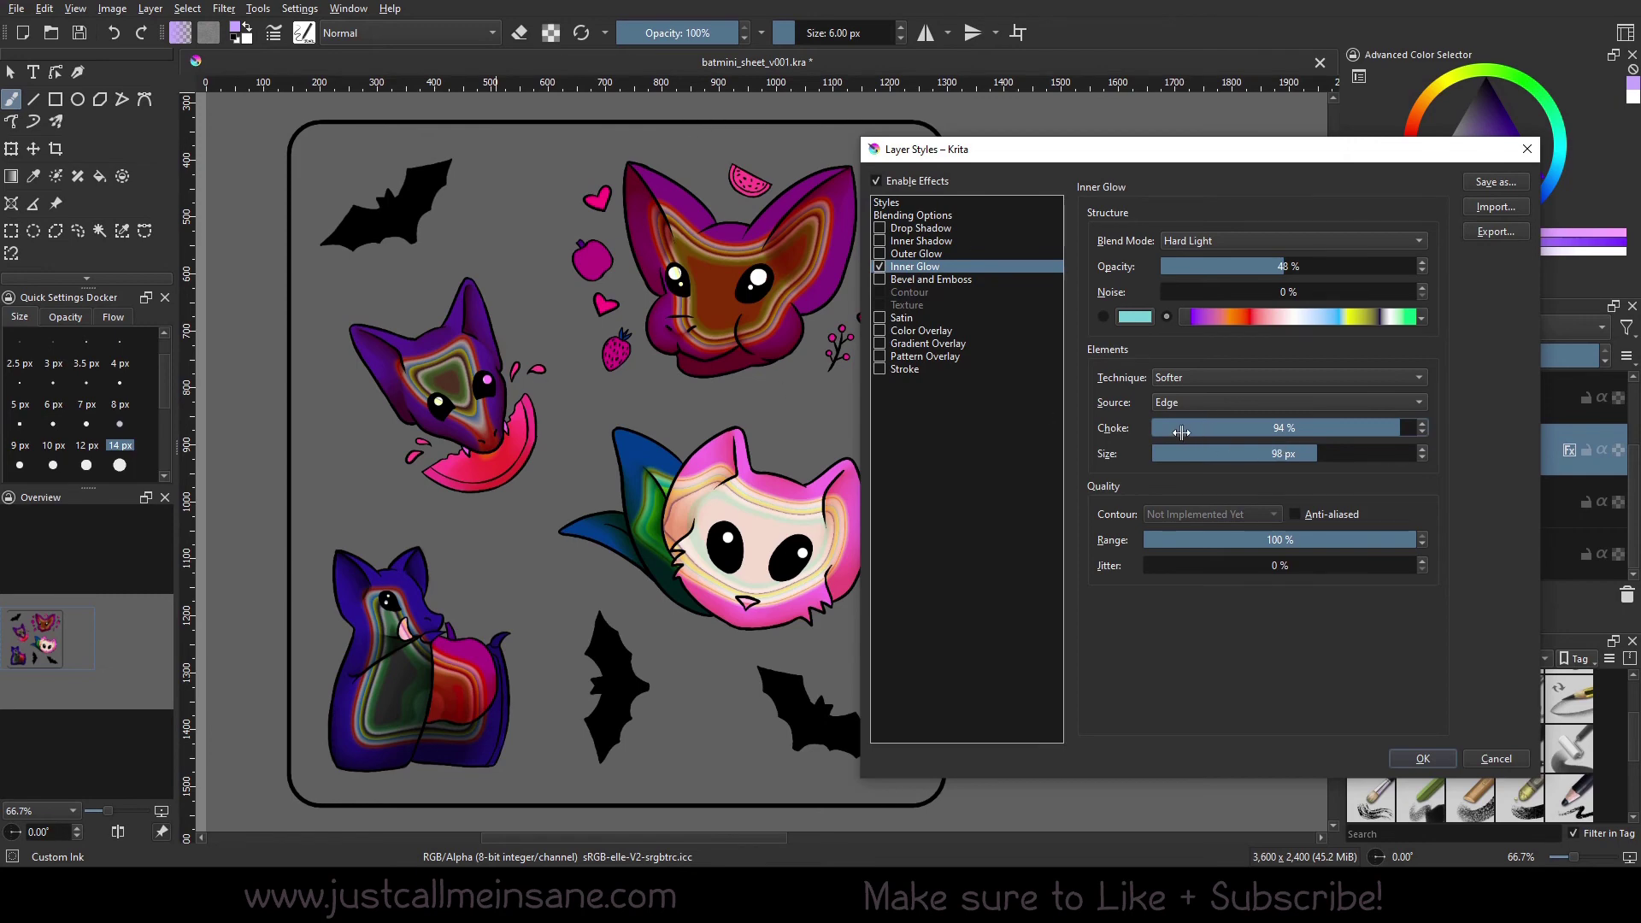
left_click_drag(1201, 431, 1086, 437)
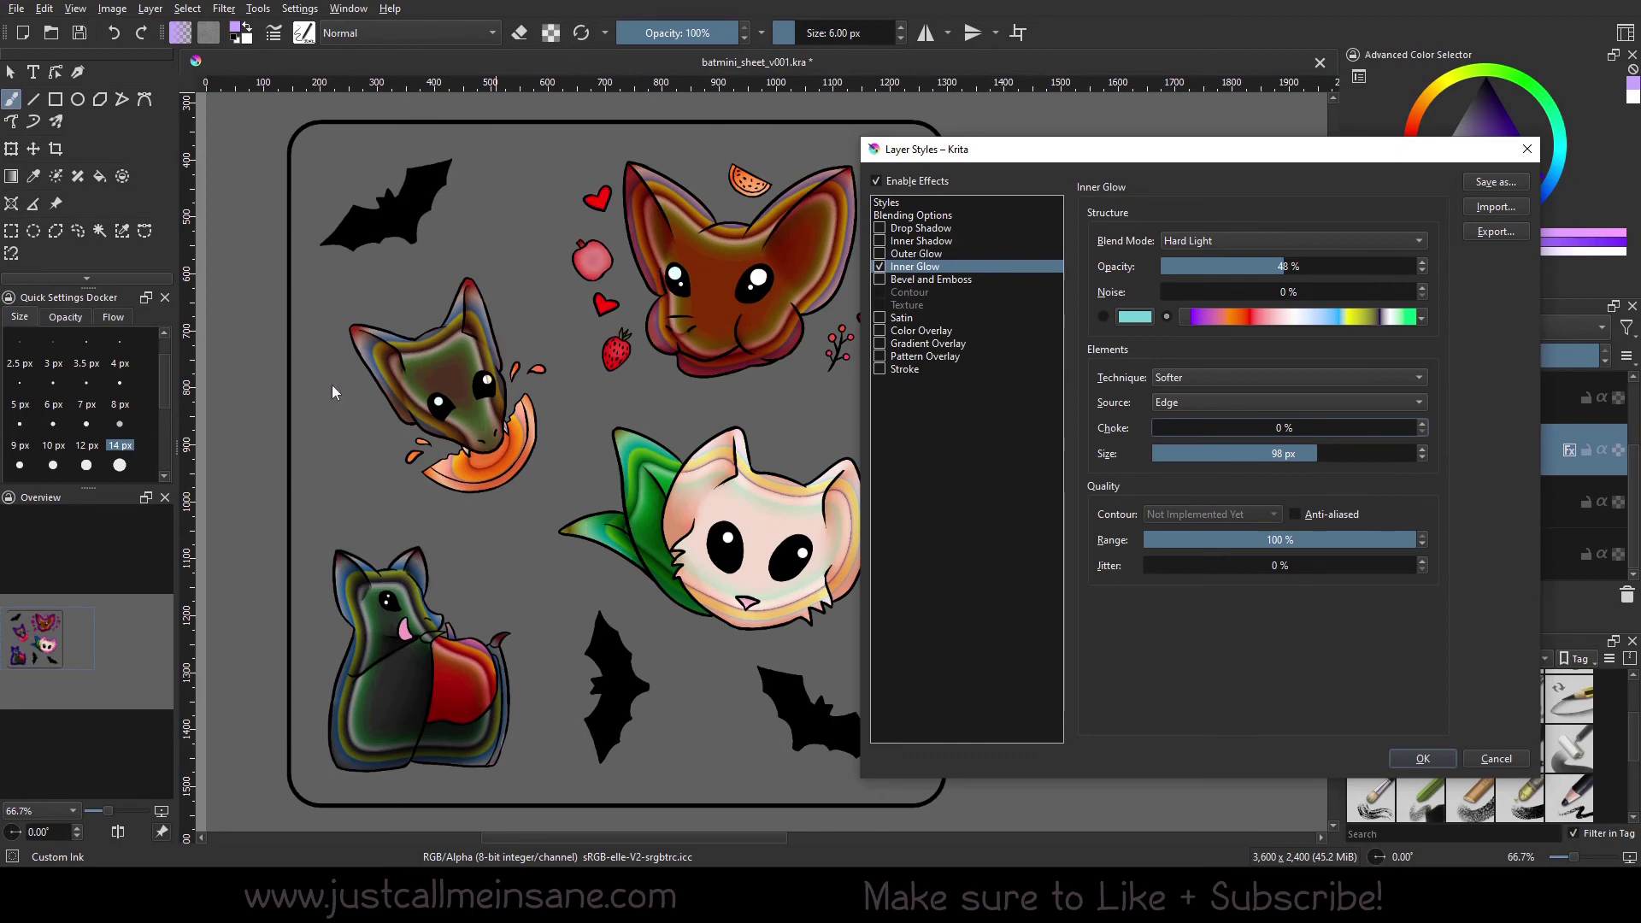
Set Inner Glow size 83 px, range 21%, jitter 78%, and Linear Dodge blending.
left_click_drag(1244, 459, 1200, 457)
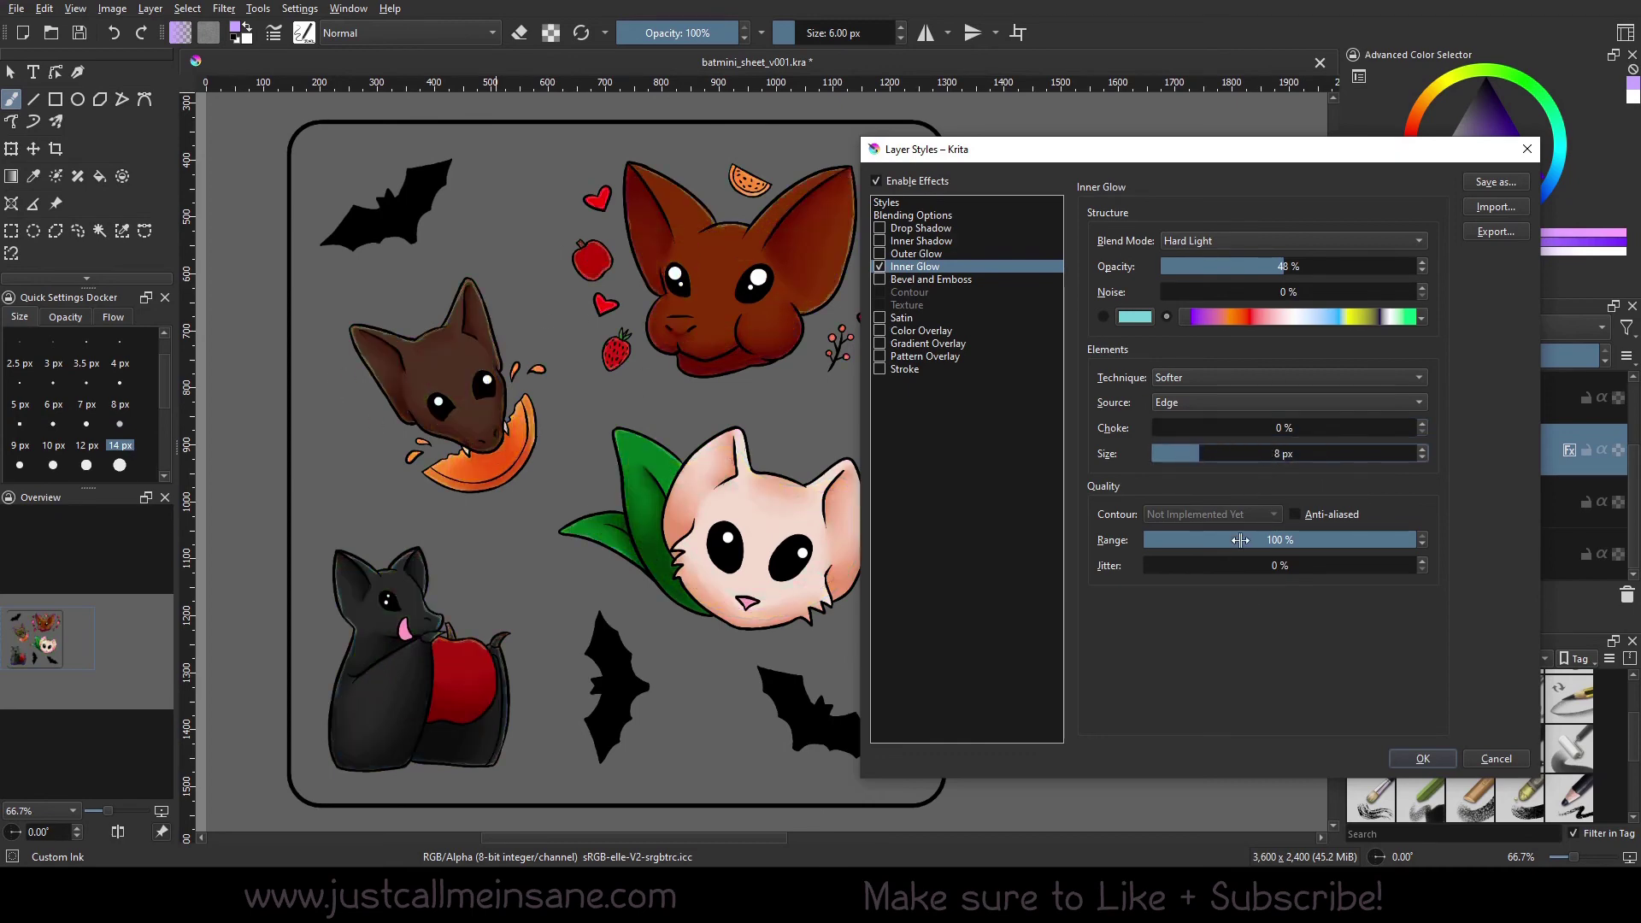
left_click_drag(1240, 540, 1233, 541)
left_click_drag(1265, 453, 1303, 454)
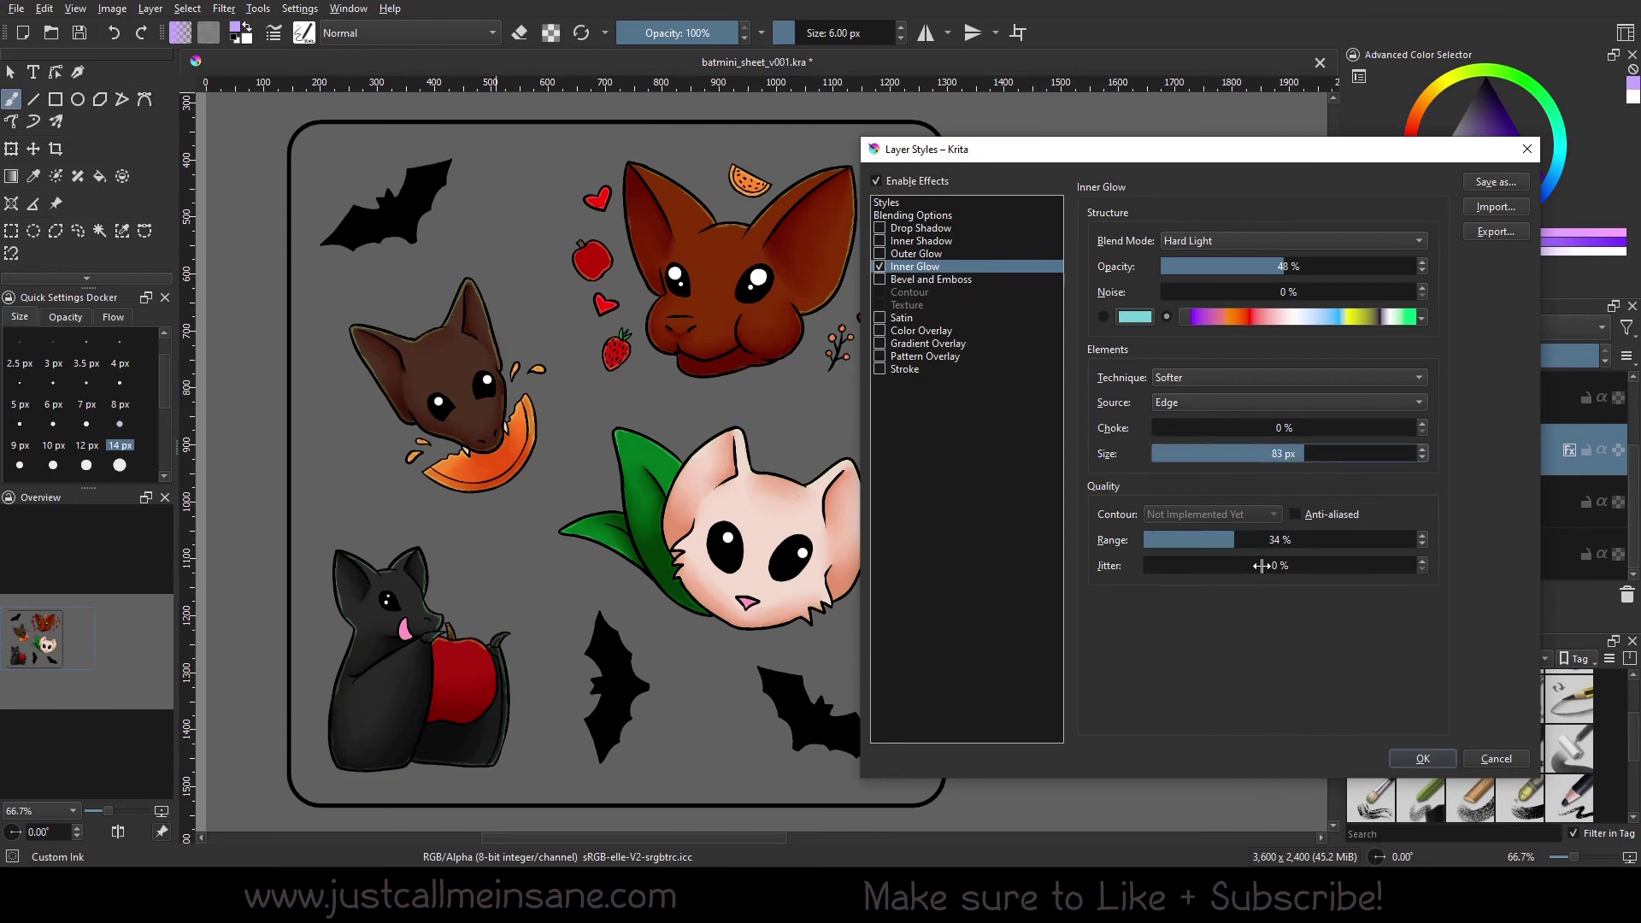
left_click_drag(1205, 566, 1314, 566)
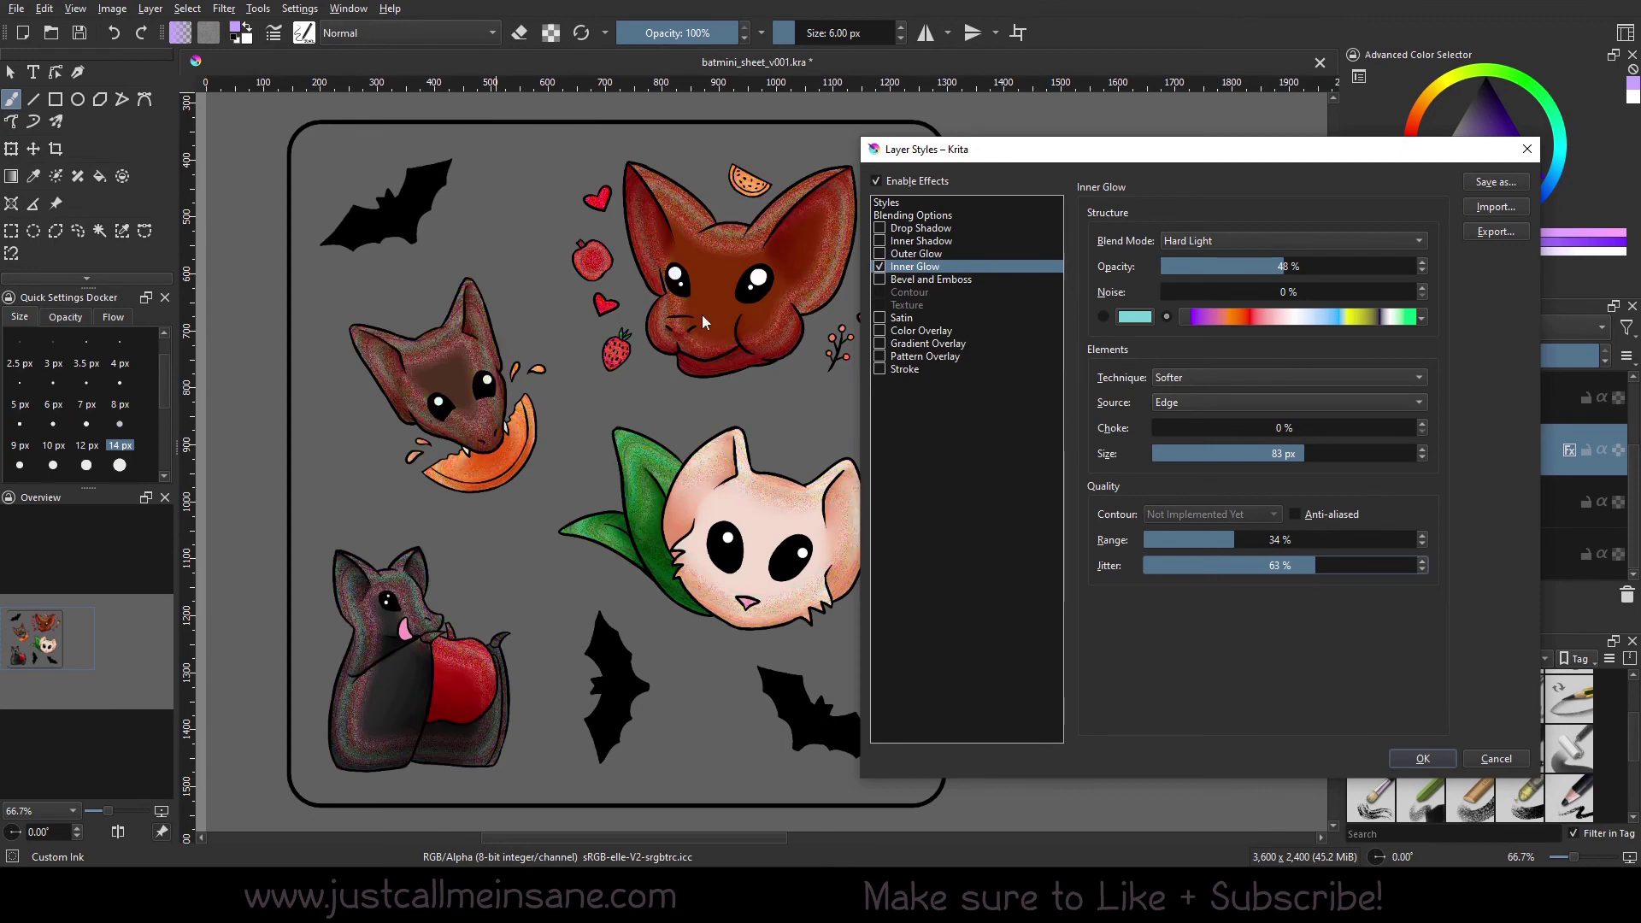
left_click(1268, 539)
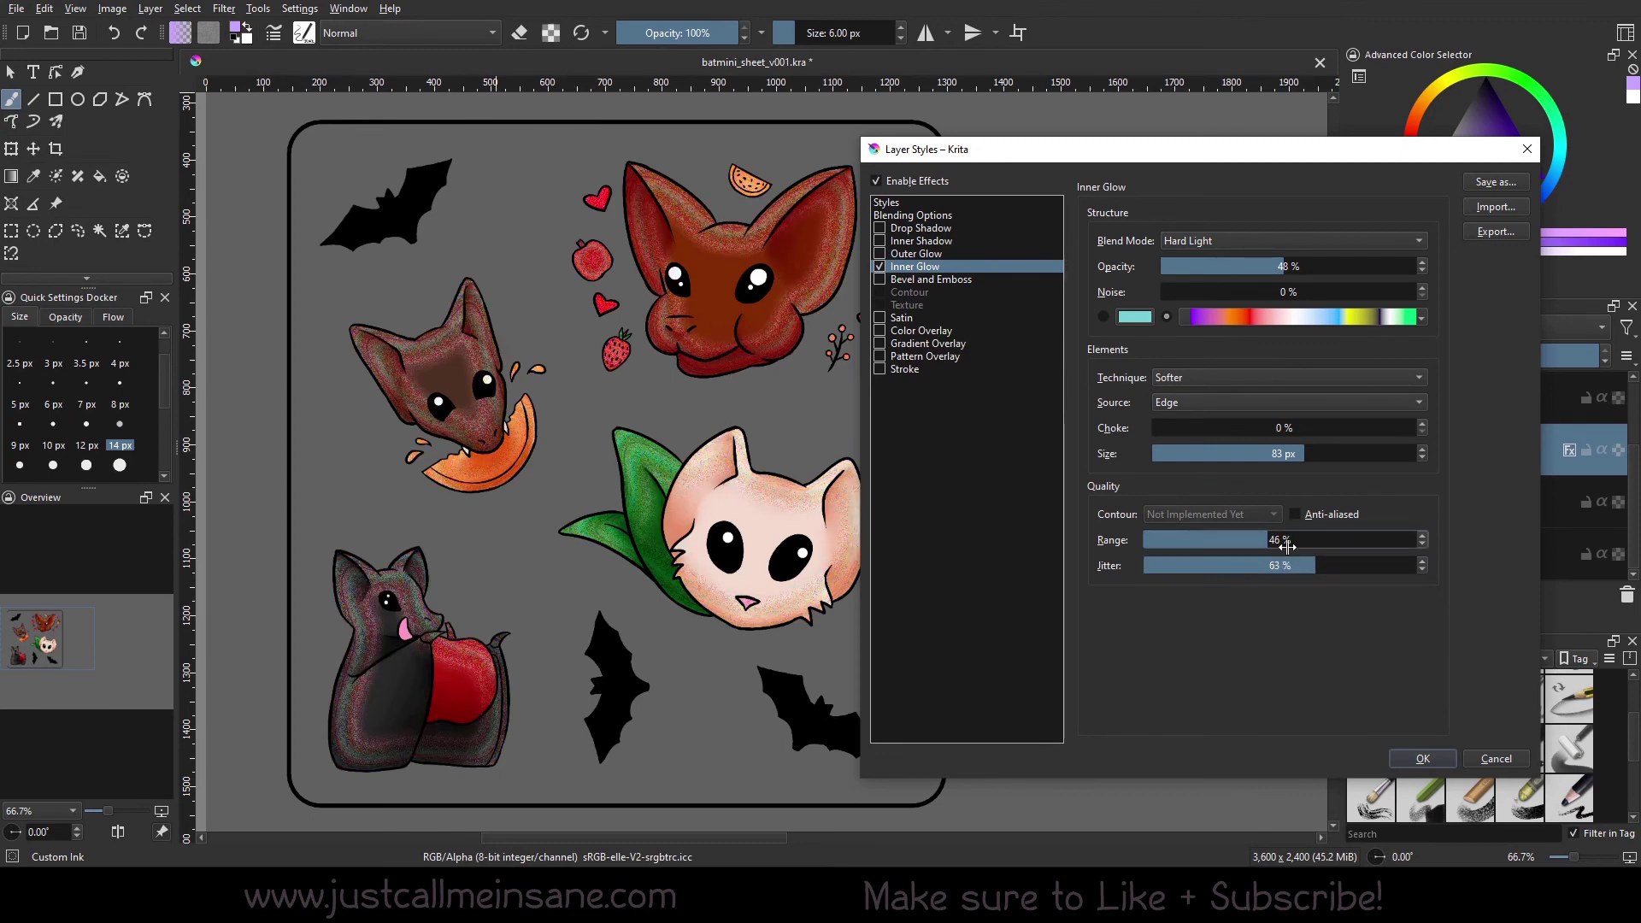
left_click(1267, 564)
left_click(1197, 566)
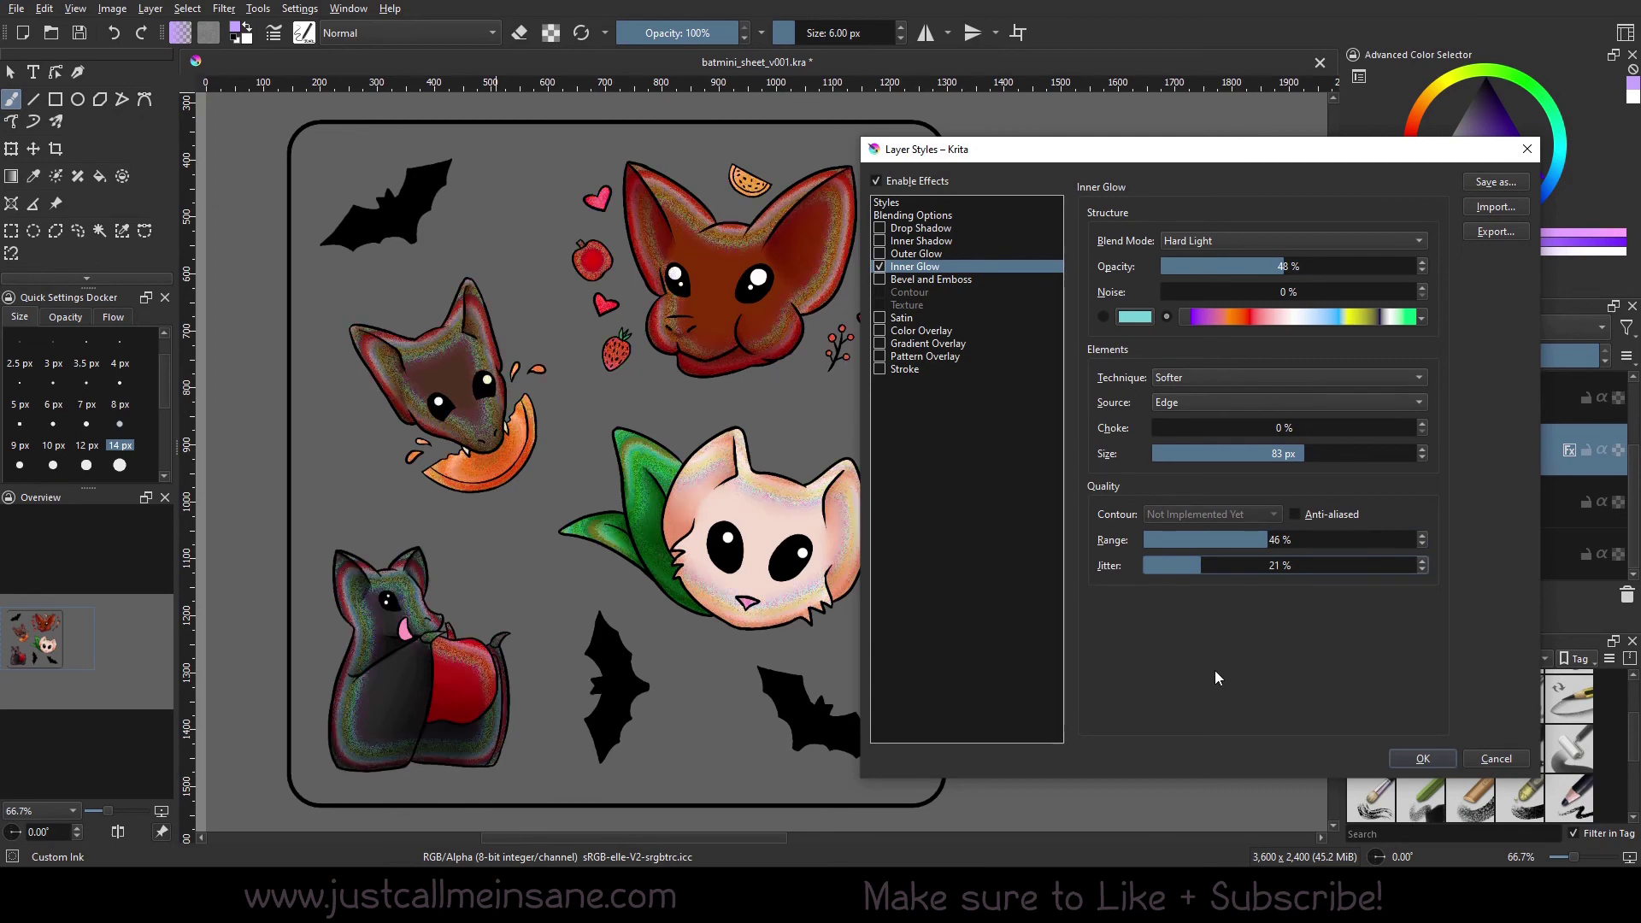
left_click(1355, 565)
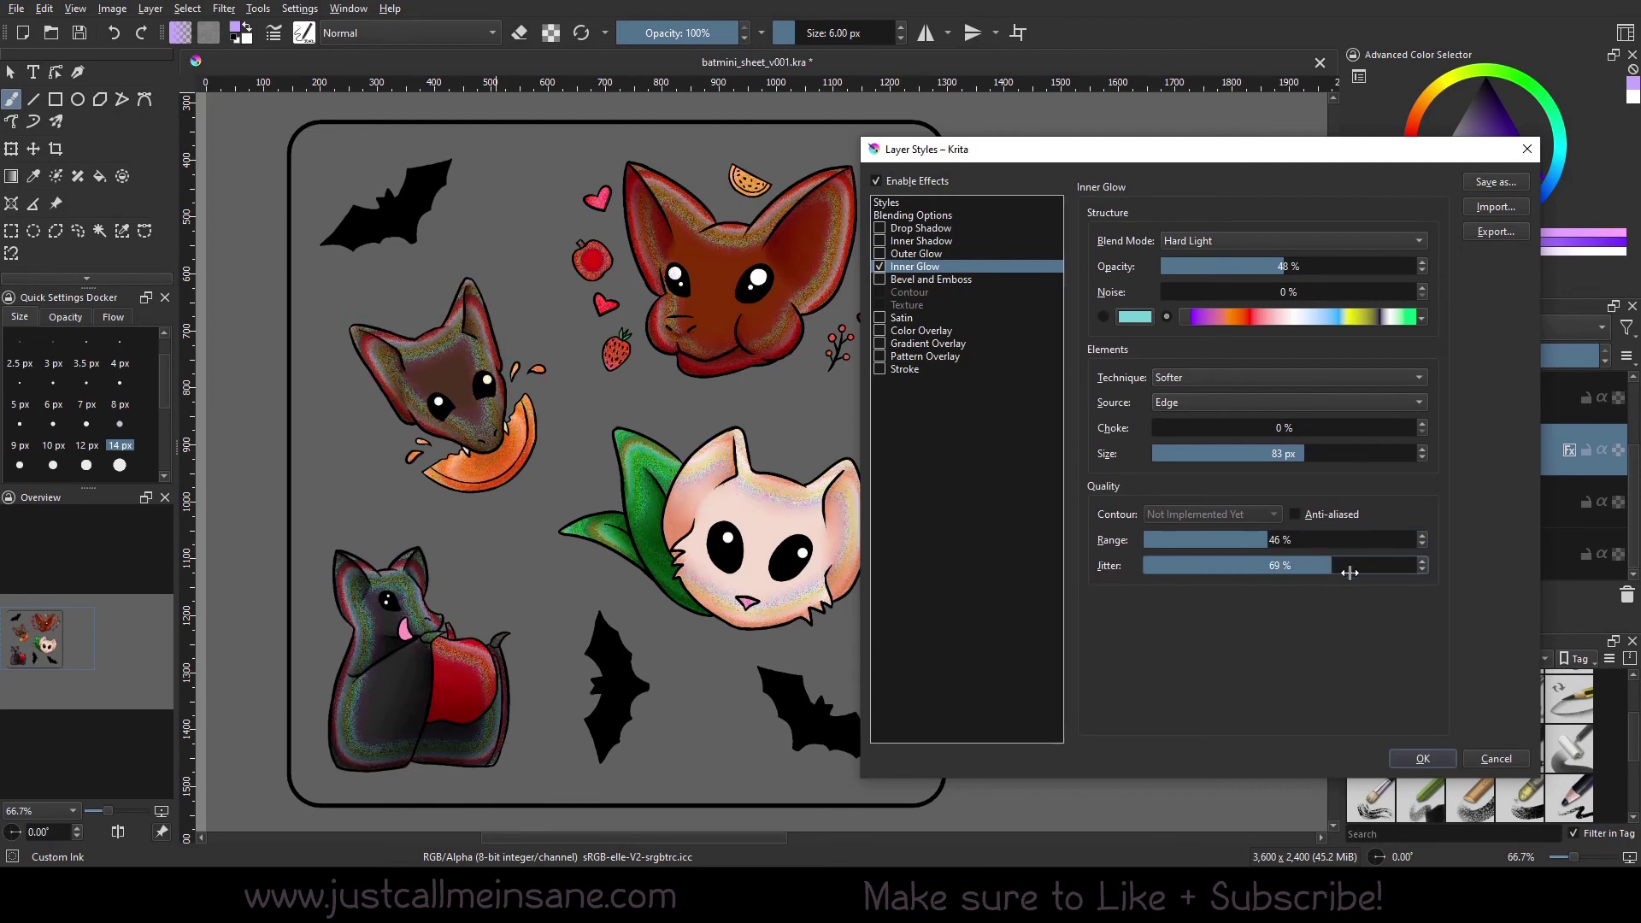
left_click(1200, 539)
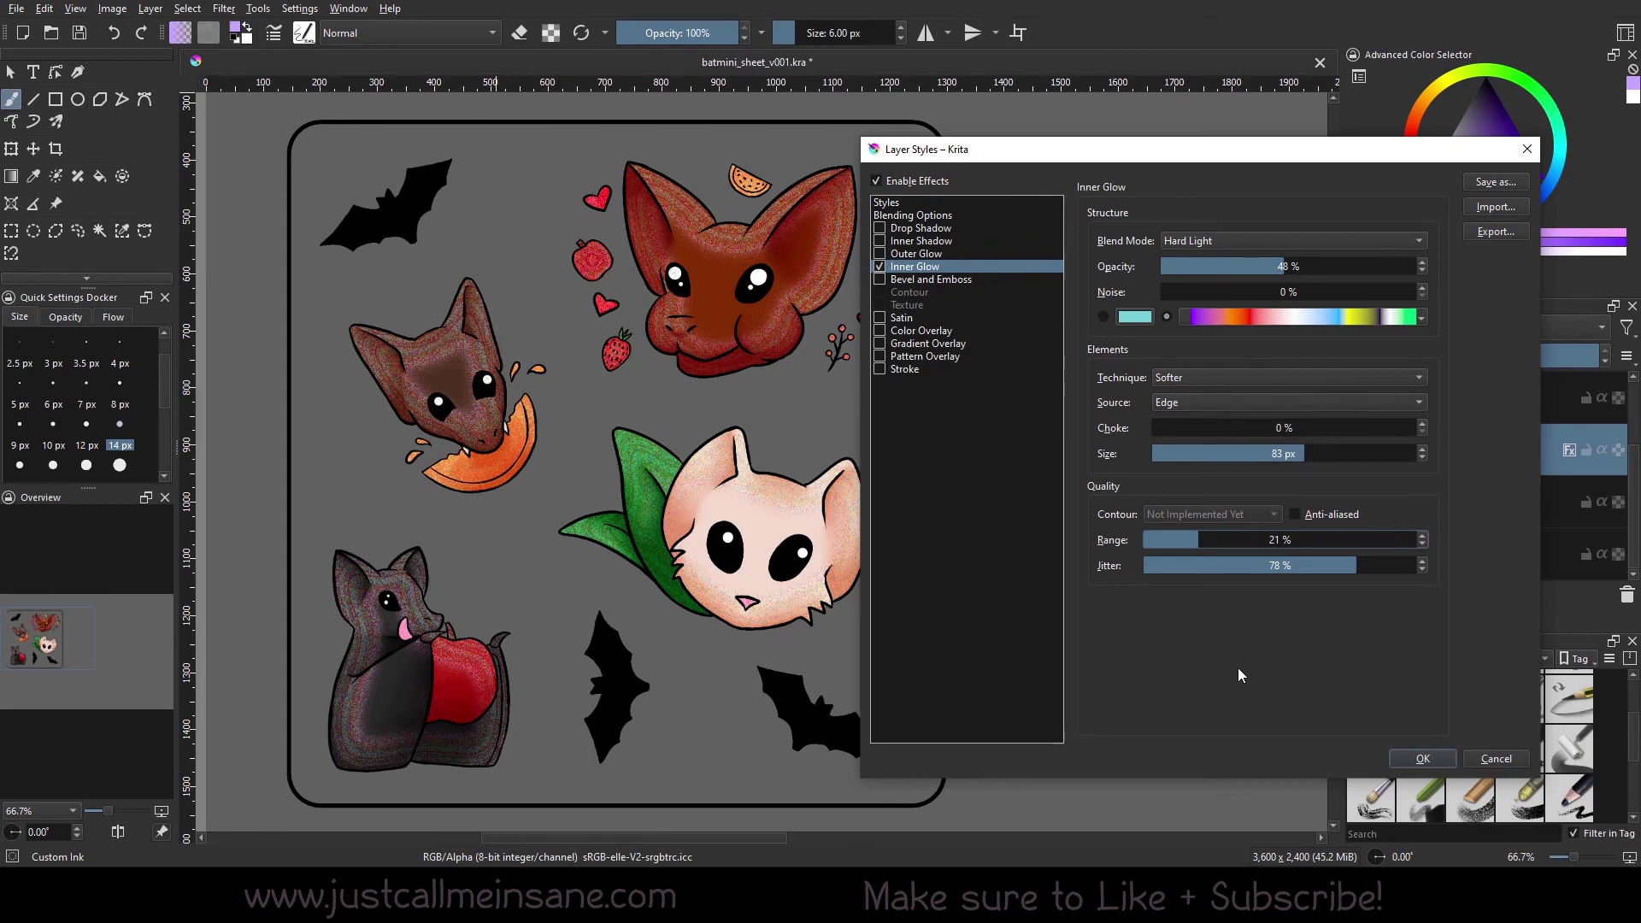
key("Up")
key("Up")
key("Up")
key("Up")
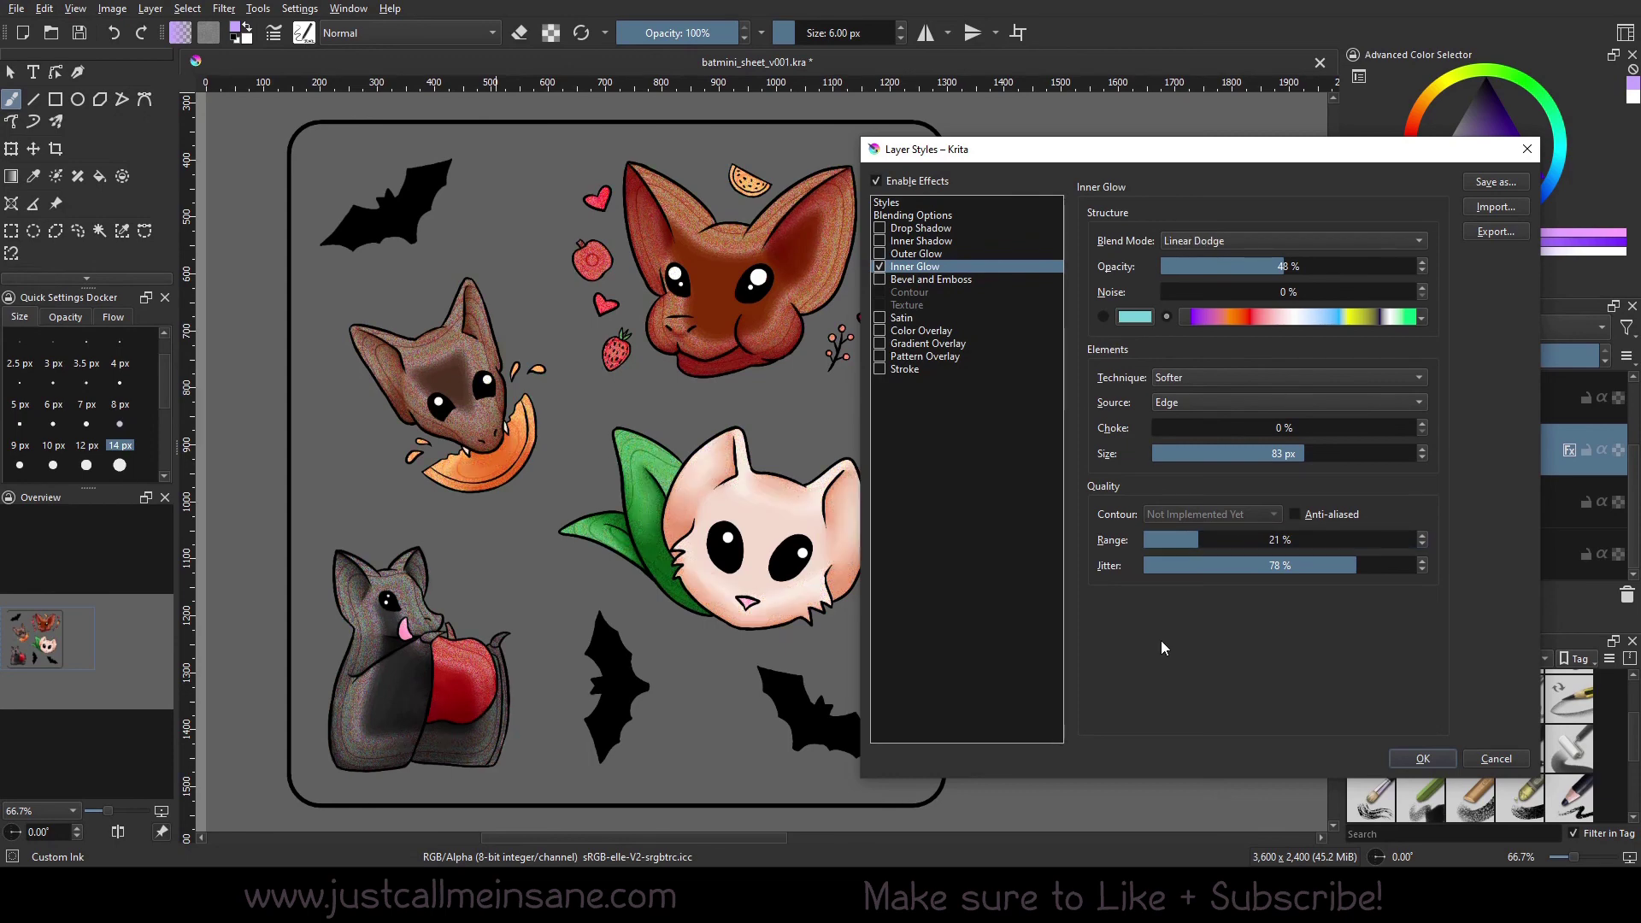